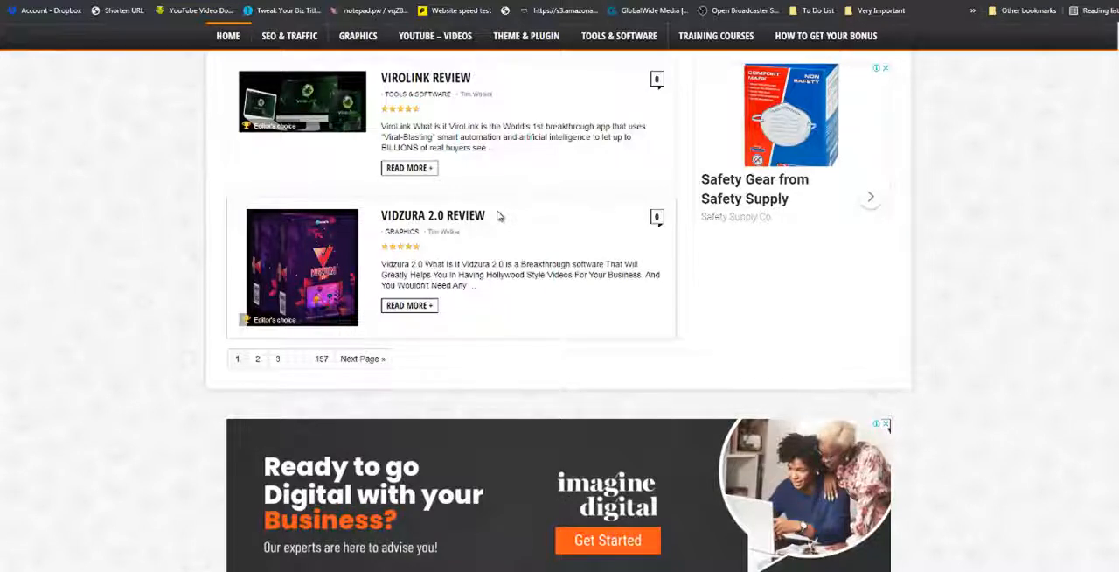
Switch to the SPS Reviews blog, browse its posts to page 2 and open the CourseFunnels review.
{"action": "scroll", "coordinate": [498, 216], "scroll_direction": "up", "scroll_amount": 3}
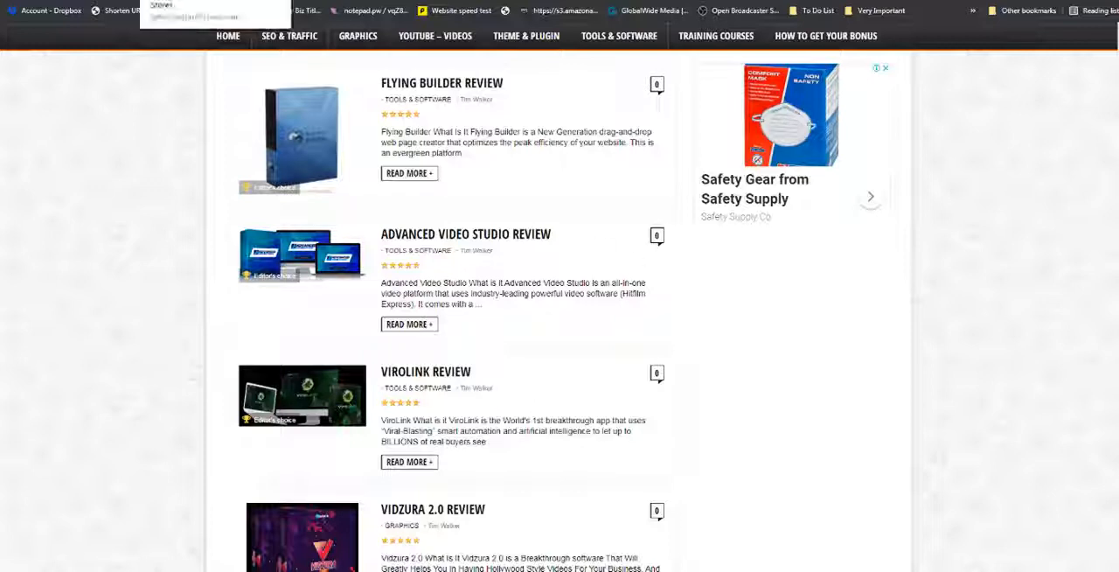
{"action": "left_click", "coordinate": [306, 1]}
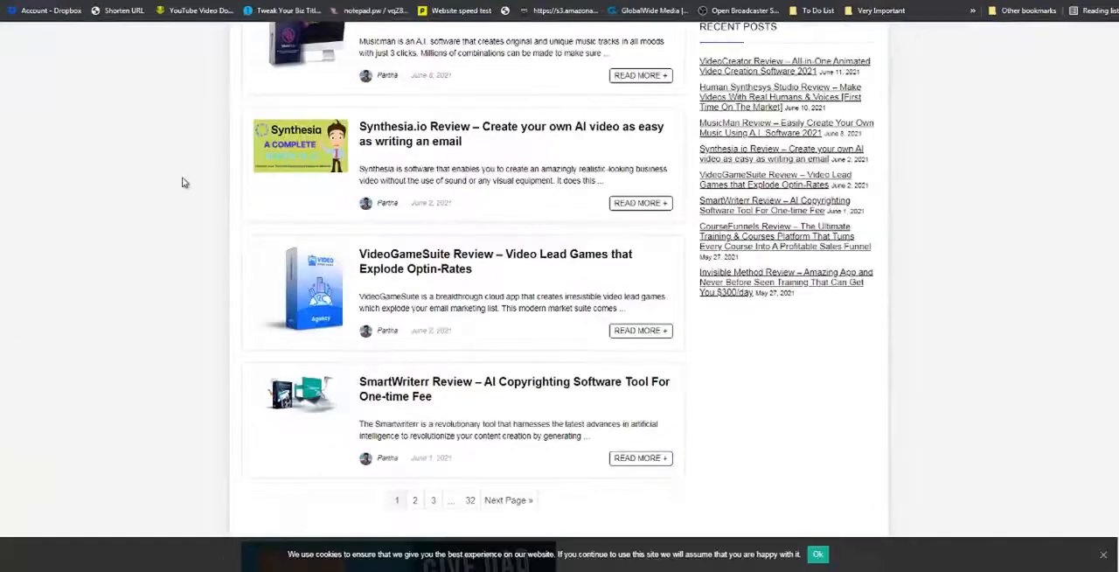
{"action": "scroll", "coordinate": [172, 184], "scroll_direction": "up", "scroll_amount": 5}
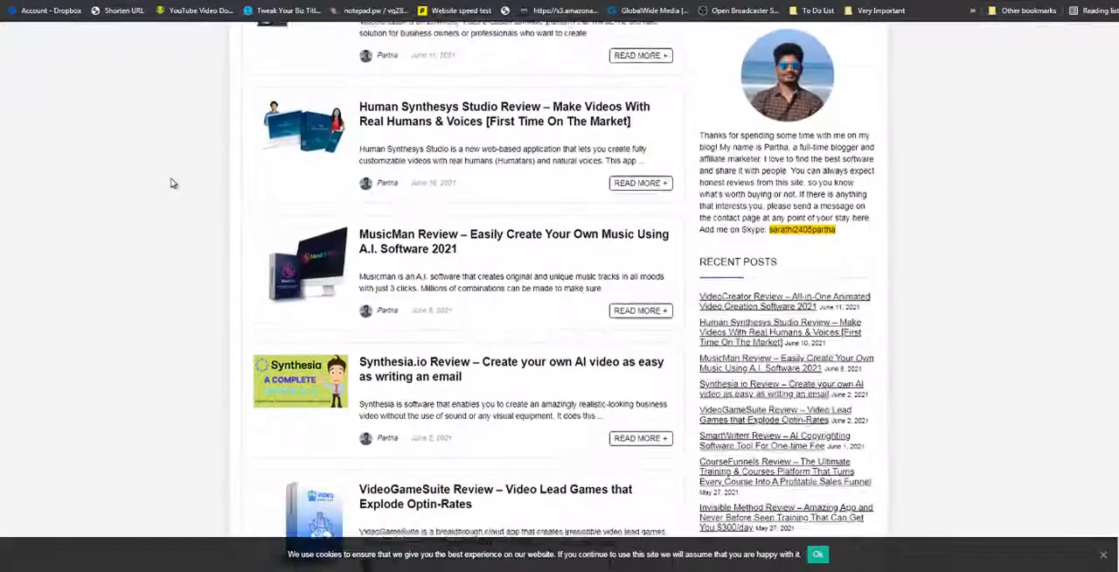
{"action": "scroll", "coordinate": [172, 183], "scroll_direction": "down", "scroll_amount": 7}
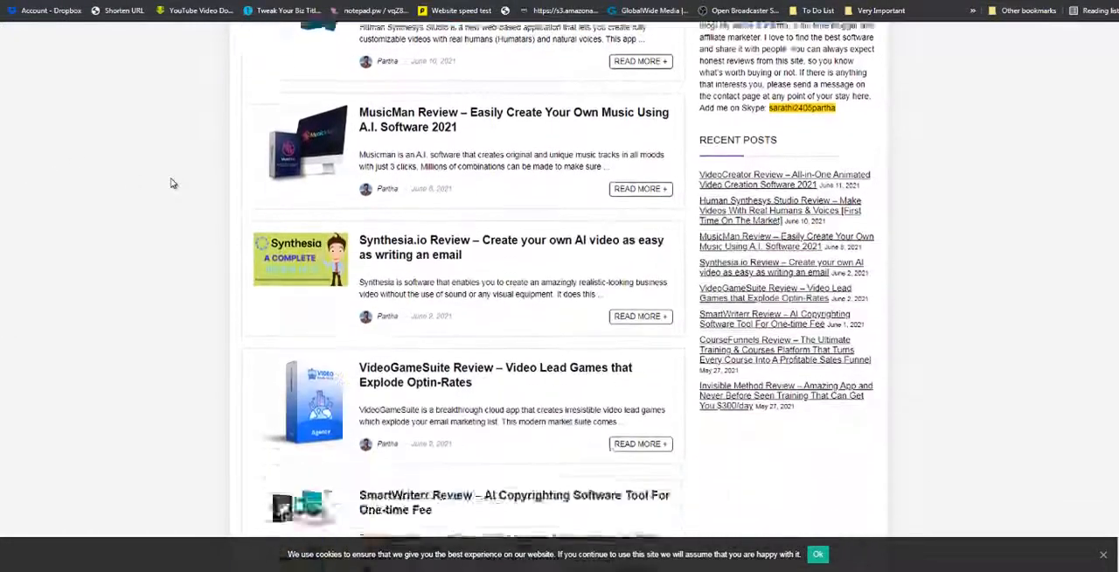
{"action": "left_click", "coordinate": [414, 324]}
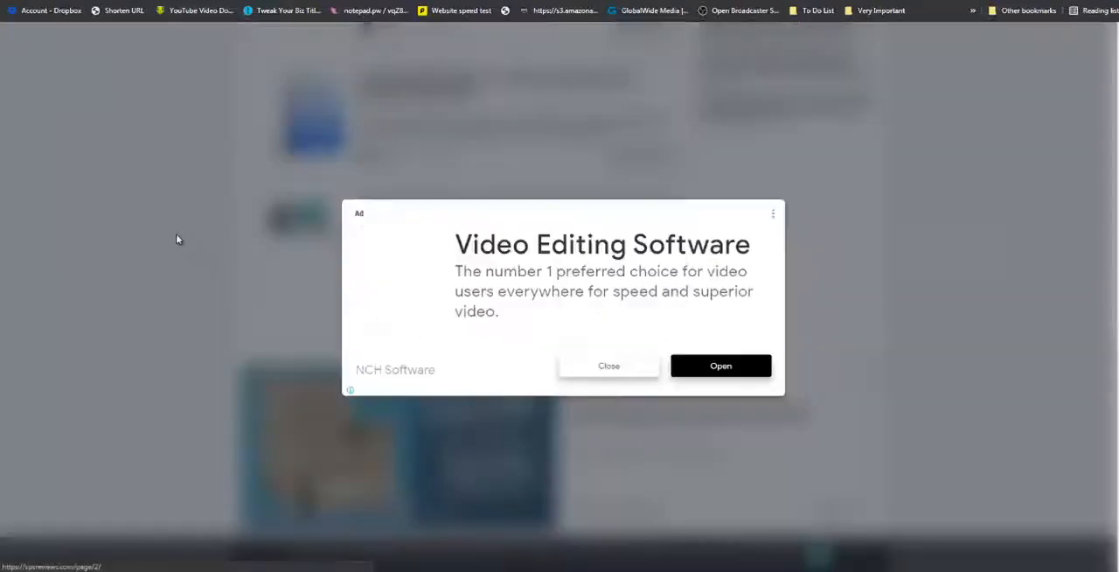
{"action": "left_click", "coordinate": [773, 215]}
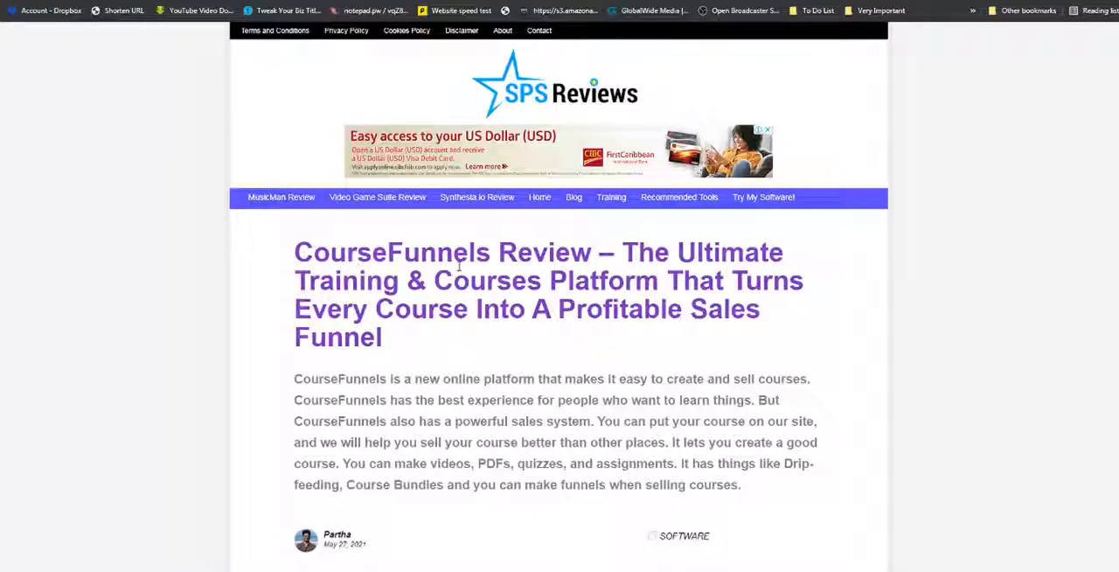
Examine the CourseFunnels review's introduction, table of contents, product overview, demo video and start of the features breakdown.
{"action": "scroll", "coordinate": [732, 308], "scroll_direction": "down", "scroll_amount": 4}
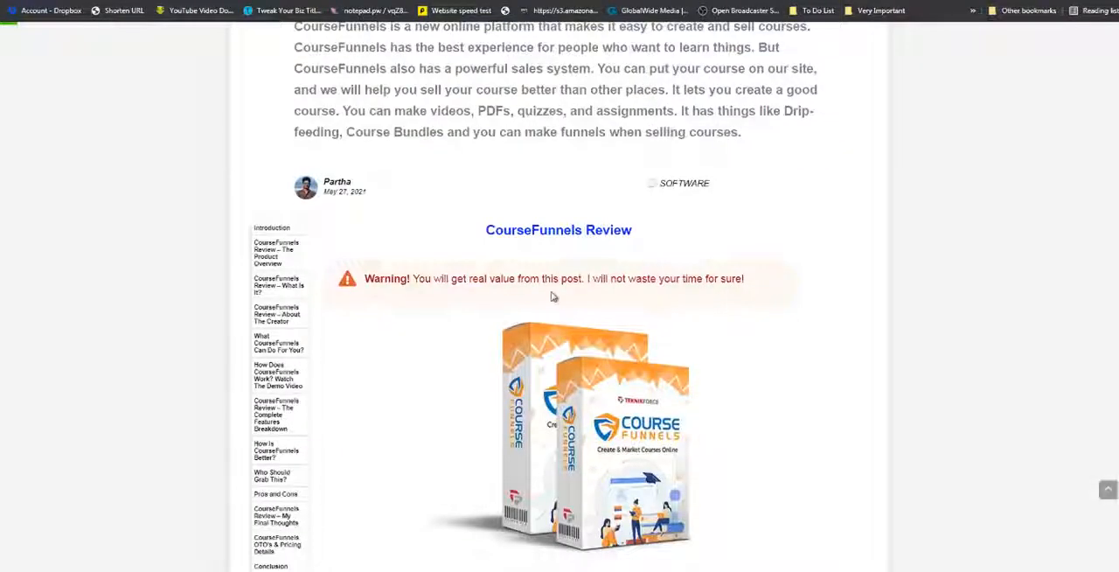
{"action": "scroll", "coordinate": [556, 297], "scroll_direction": "down", "scroll_amount": 1}
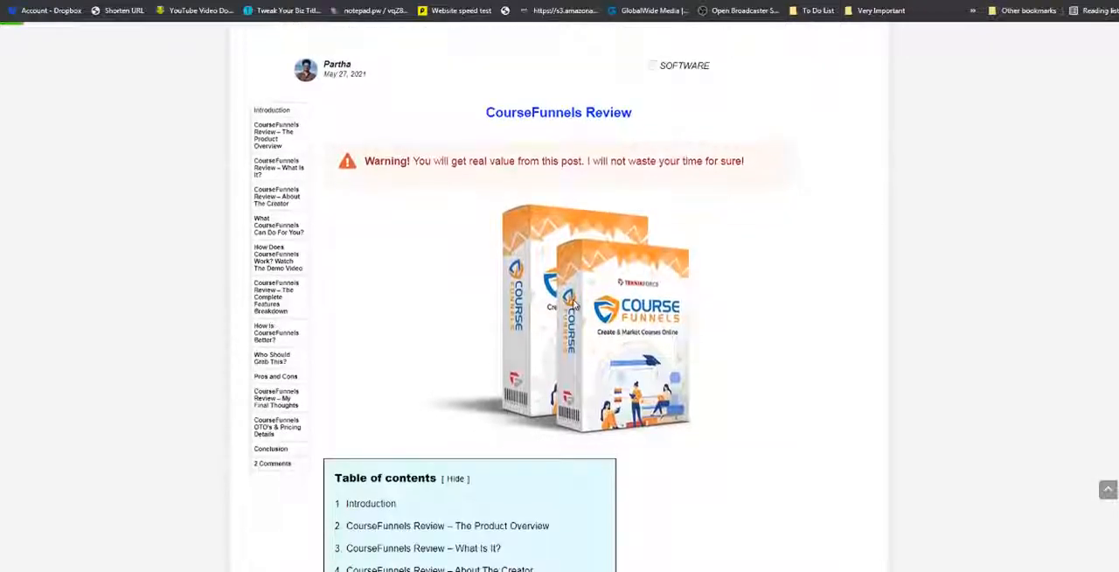
{"action": "scroll", "coordinate": [542, 319], "scroll_direction": "down", "scroll_amount": 3}
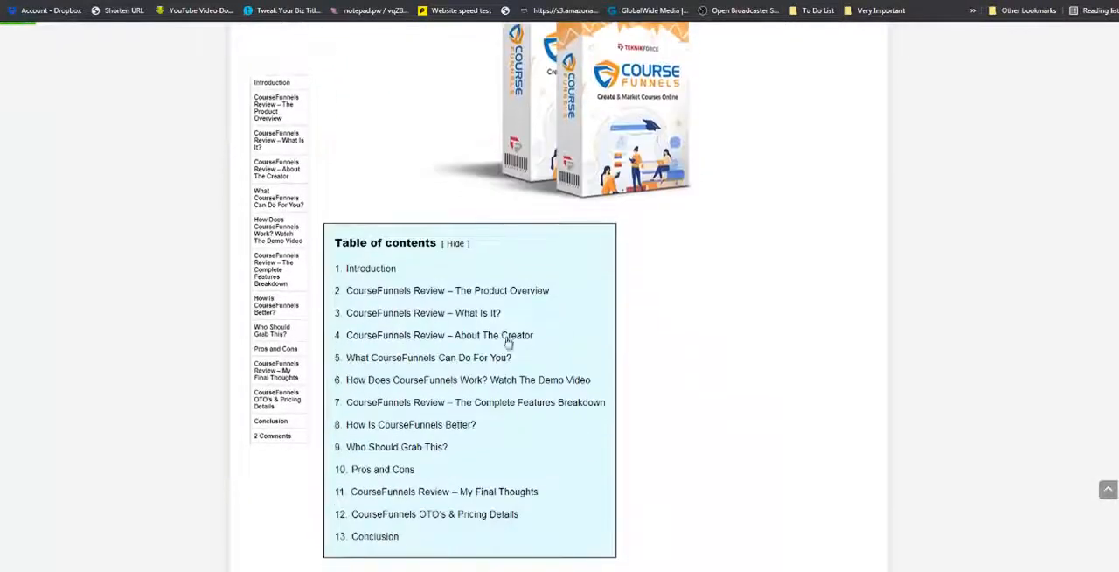
{"action": "scroll", "coordinate": [516, 249], "scroll_direction": "down", "scroll_amount": 10}
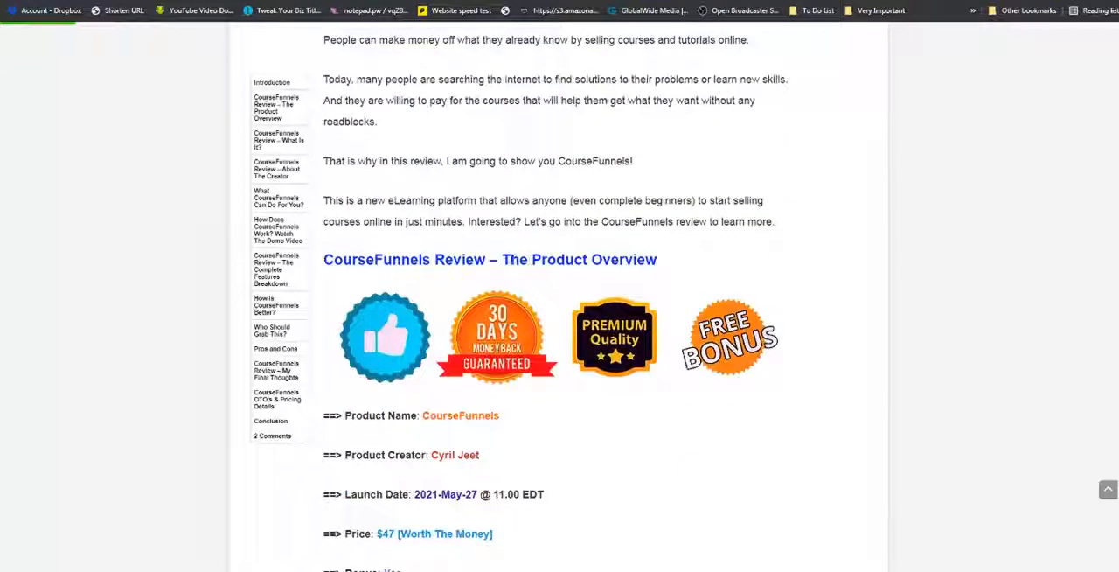
{"action": "scroll", "coordinate": [448, 354], "scroll_direction": "down", "scroll_amount": 5}
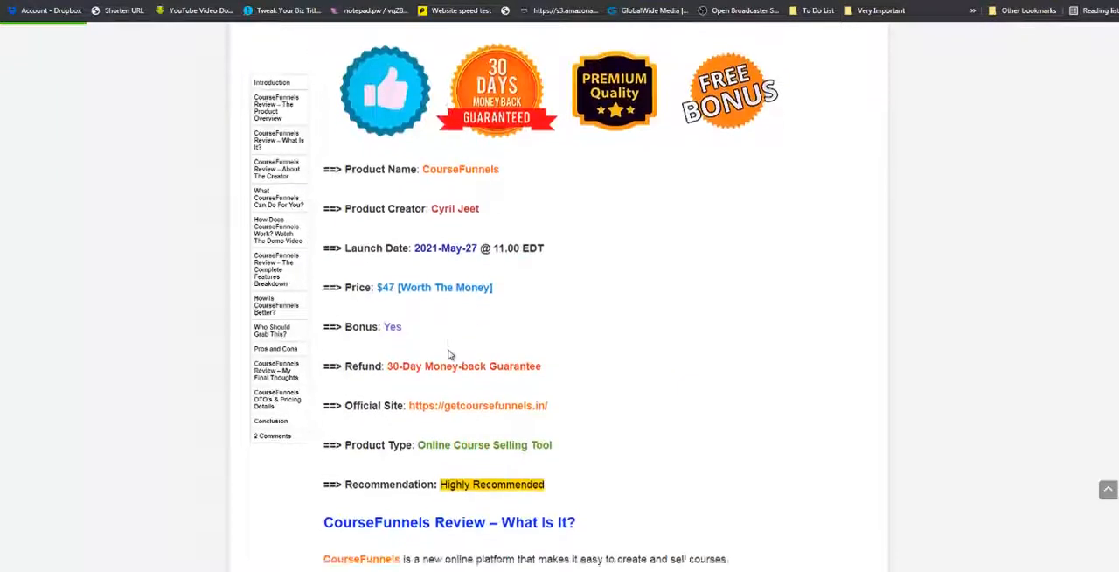
{"action": "scroll", "coordinate": [472, 328], "scroll_direction": "down", "scroll_amount": 3}
{"action": "scroll", "coordinate": [487, 308], "scroll_direction": "down", "scroll_amount": 15}
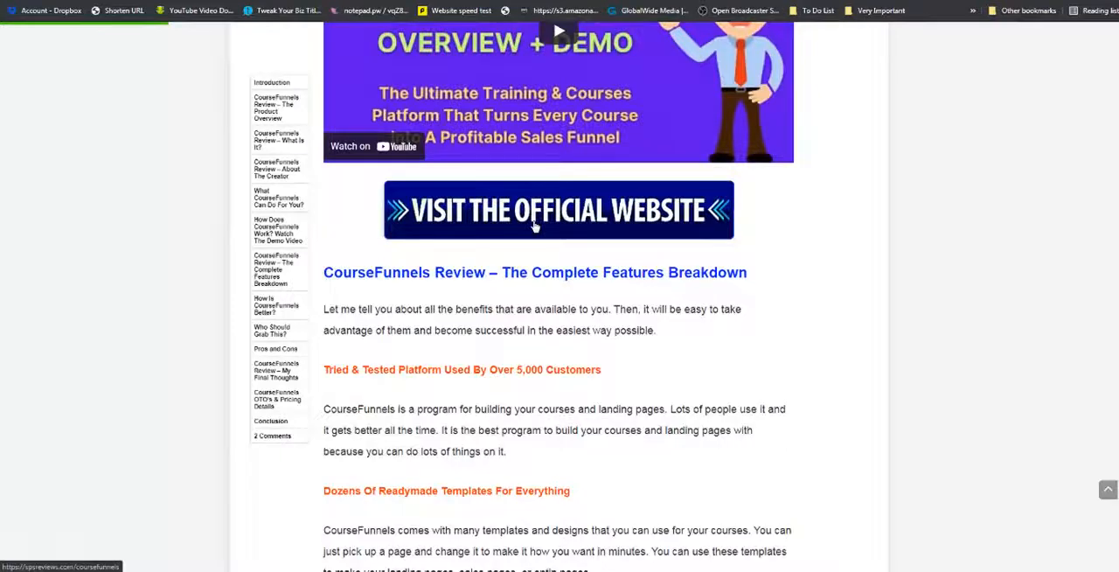
{"action": "scroll", "coordinate": [535, 226], "scroll_direction": "down", "scroll_amount": 3}
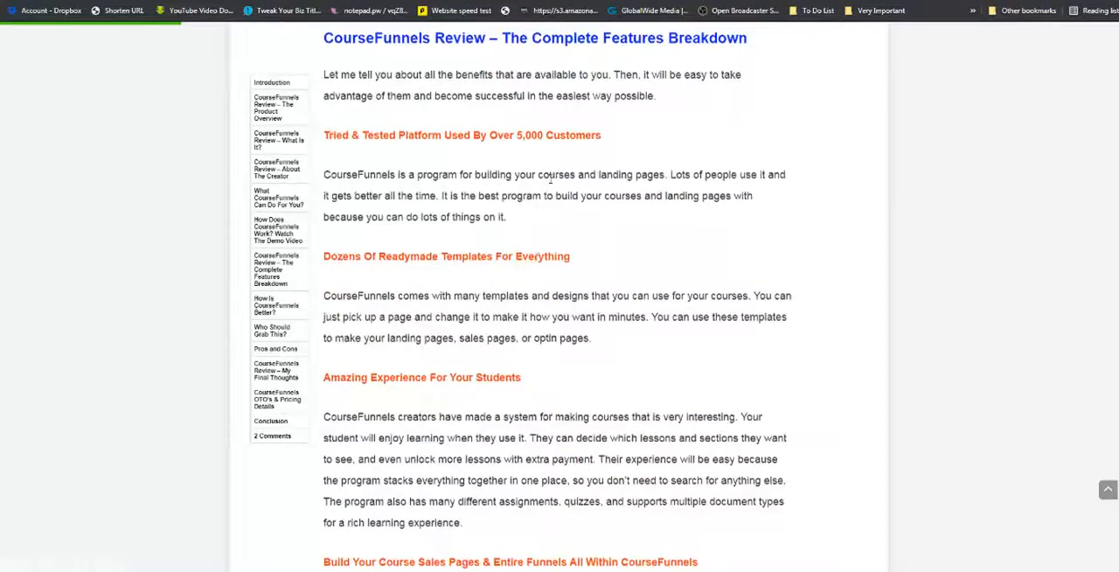
{"action": "scroll", "coordinate": [635, 219], "scroll_direction": "up", "scroll_amount": 2}
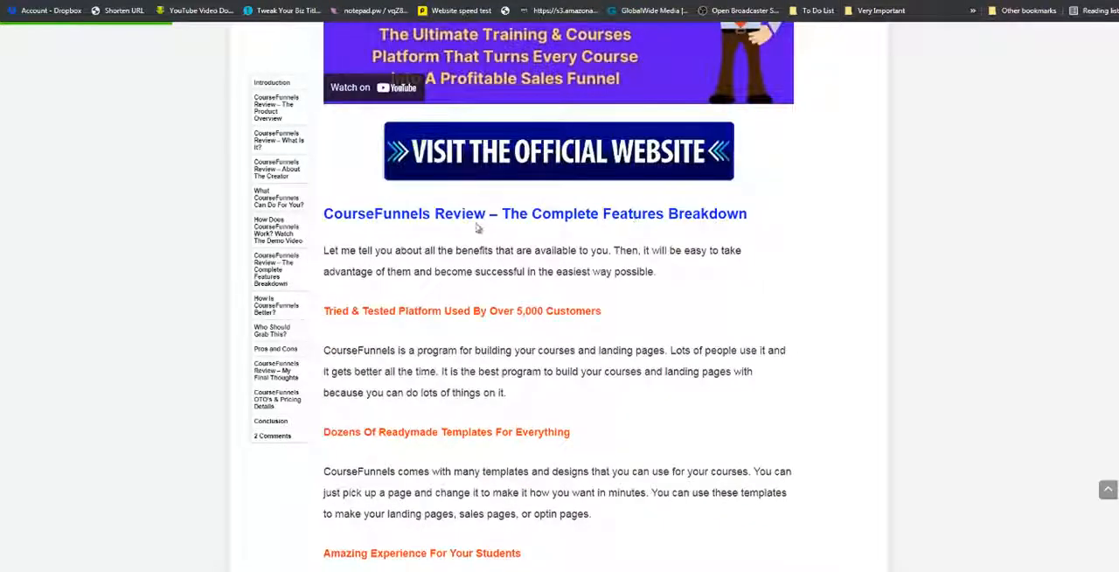
{"action": "scroll", "coordinate": [537, 306], "scroll_direction": "down", "scroll_amount": 1}
{"action": "scroll", "coordinate": [537, 307], "scroll_direction": "down", "scroll_amount": 2}
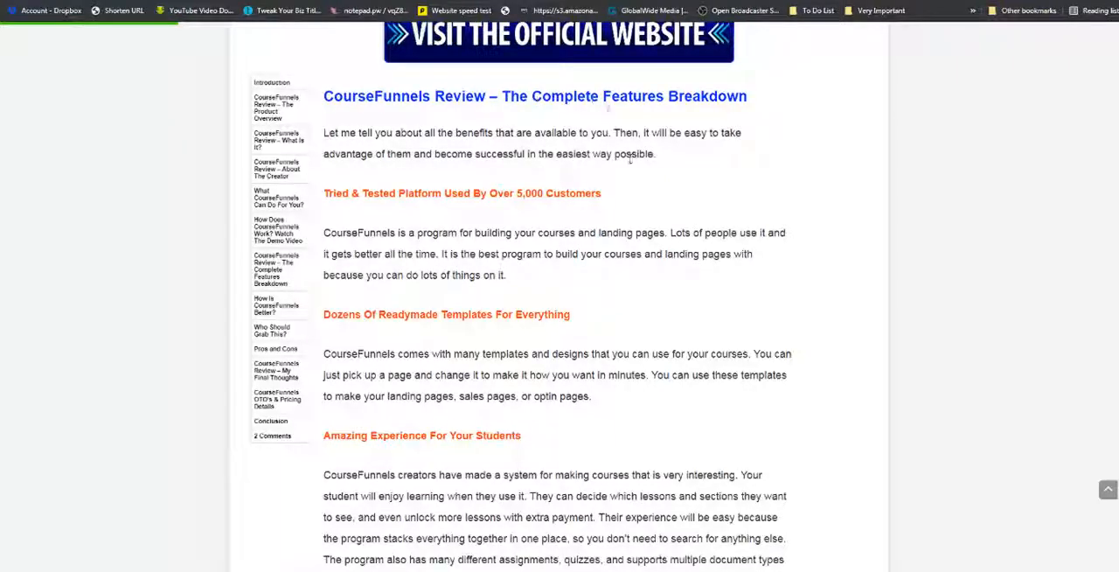
Read the rest of the CourseFunnels features, then its pros and cons, final thoughts and rating section.
{"action": "scroll", "coordinate": [658, 191], "scroll_direction": "down", "scroll_amount": 15}
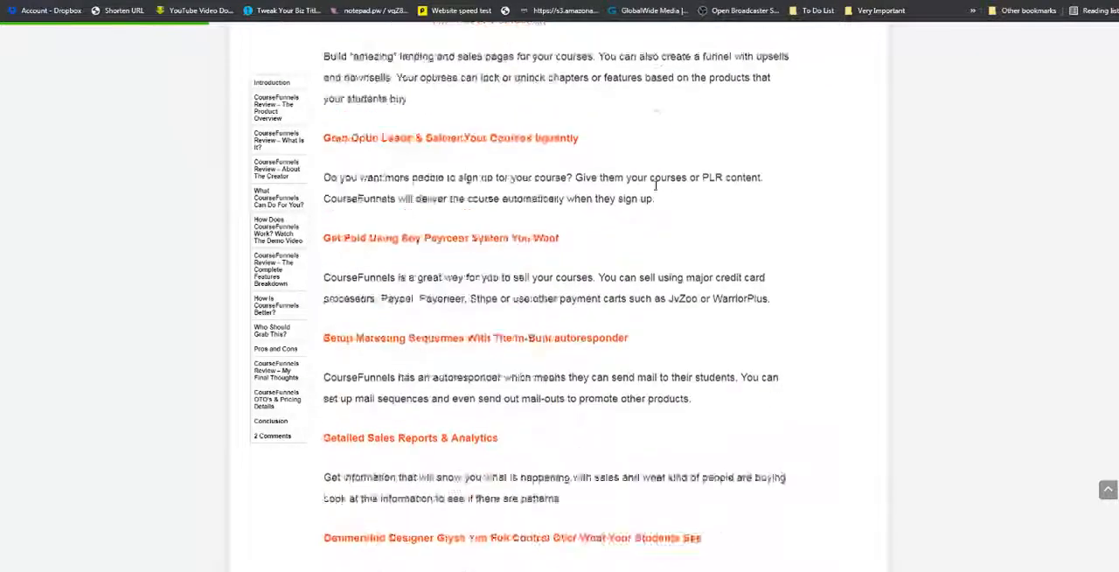
{"action": "scroll", "coordinate": [658, 190], "scroll_direction": "down", "scroll_amount": 15}
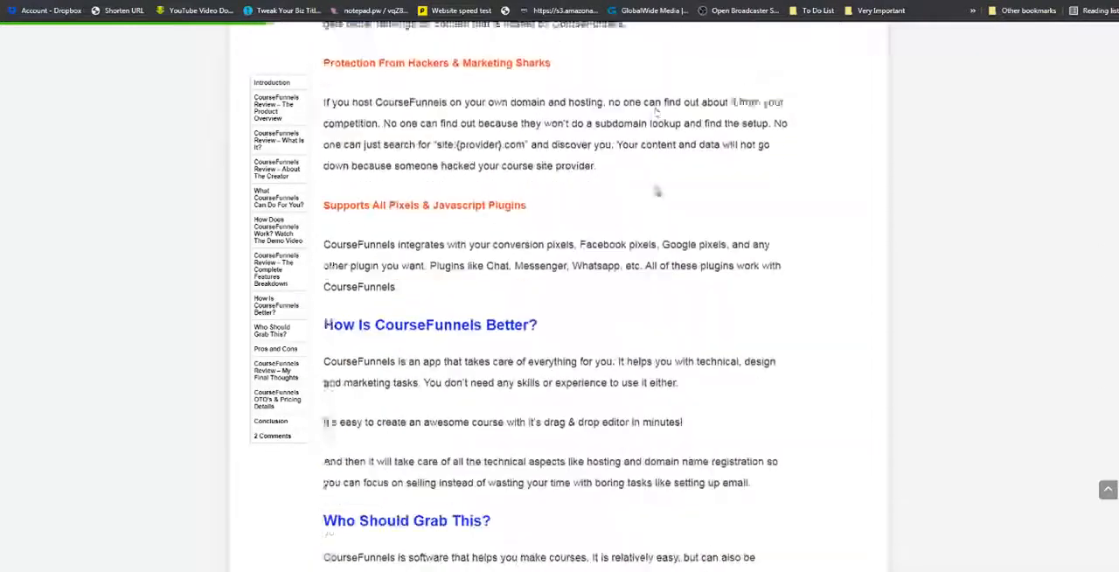
{"action": "scroll", "coordinate": [658, 191], "scroll_direction": "down", "scroll_amount": 3}
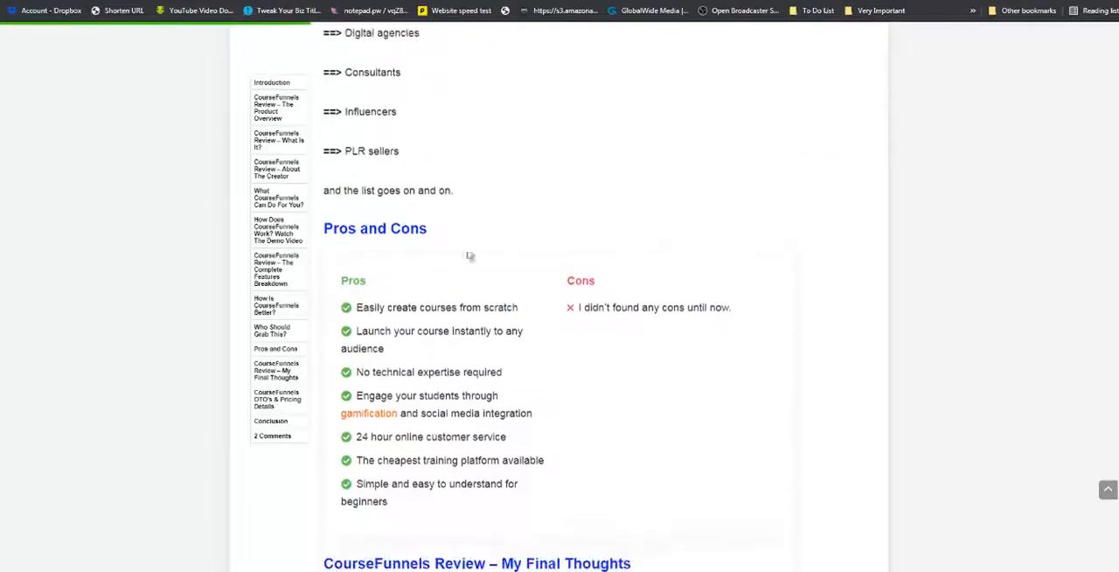
{"action": "scroll", "coordinate": [396, 232], "scroll_direction": "down", "scroll_amount": 4}
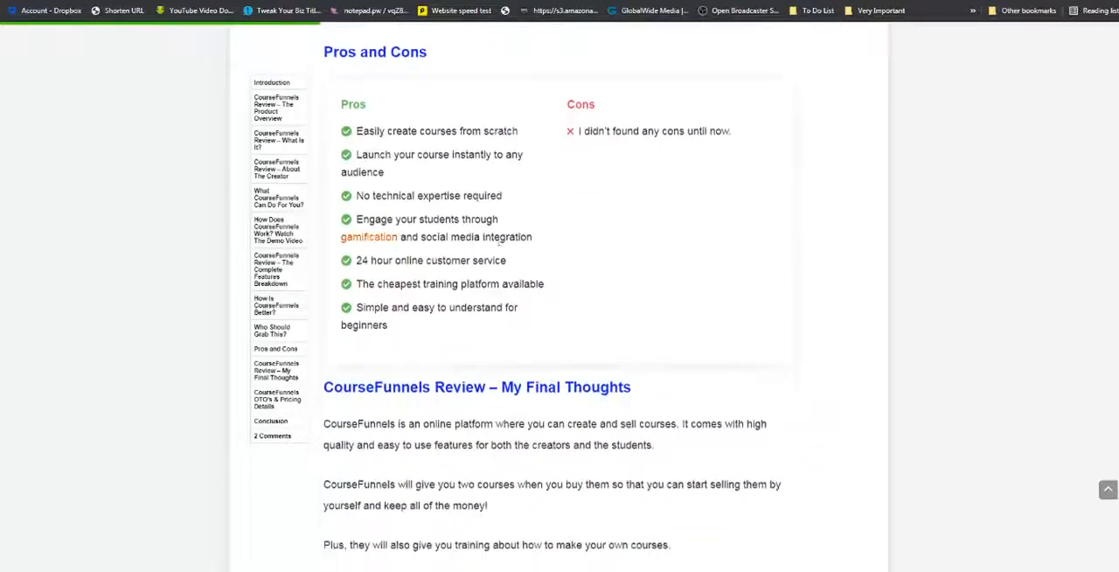
{"action": "scroll", "coordinate": [583, 340], "scroll_direction": "down", "scroll_amount": 5}
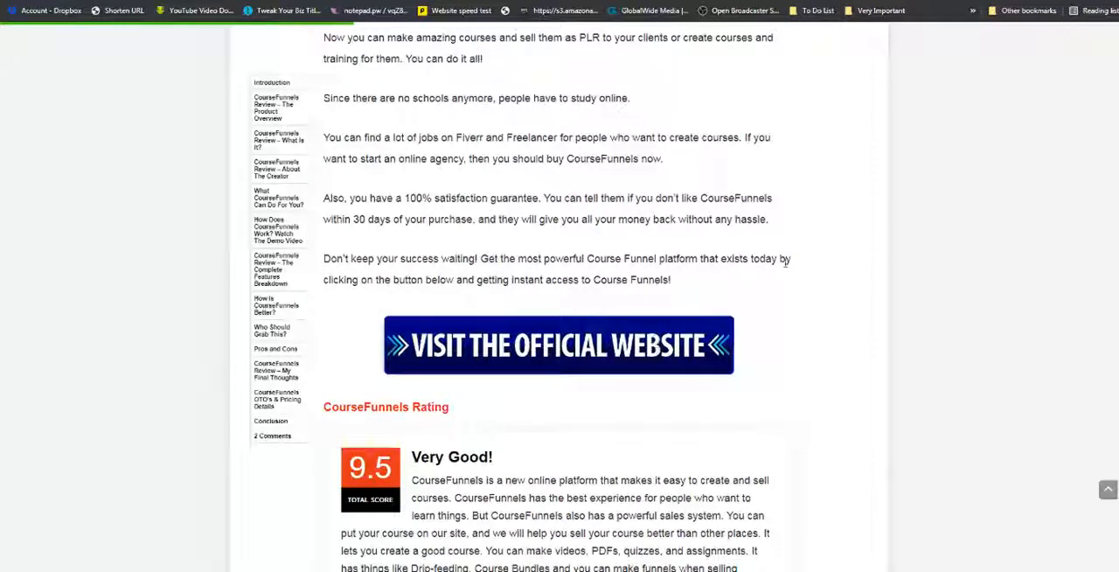
{"action": "scroll", "coordinate": [804, 249], "scroll_direction": "up", "scroll_amount": 5}
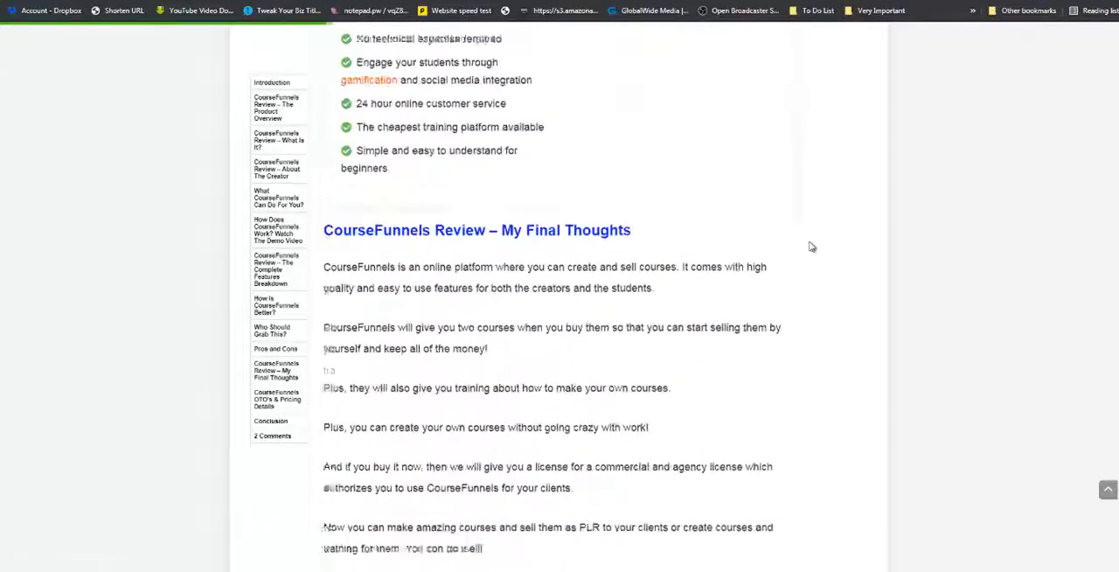
{"action": "scroll", "coordinate": [813, 267], "scroll_direction": "down", "scroll_amount": 10}
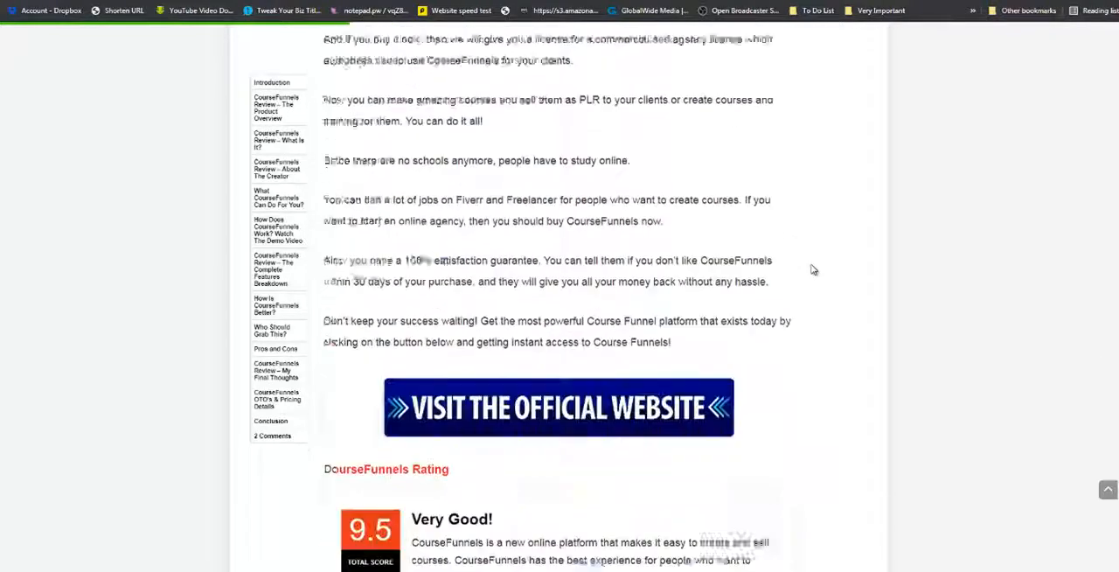
{"action": "scroll", "coordinate": [810, 268], "scroll_direction": "up", "scroll_amount": 3}
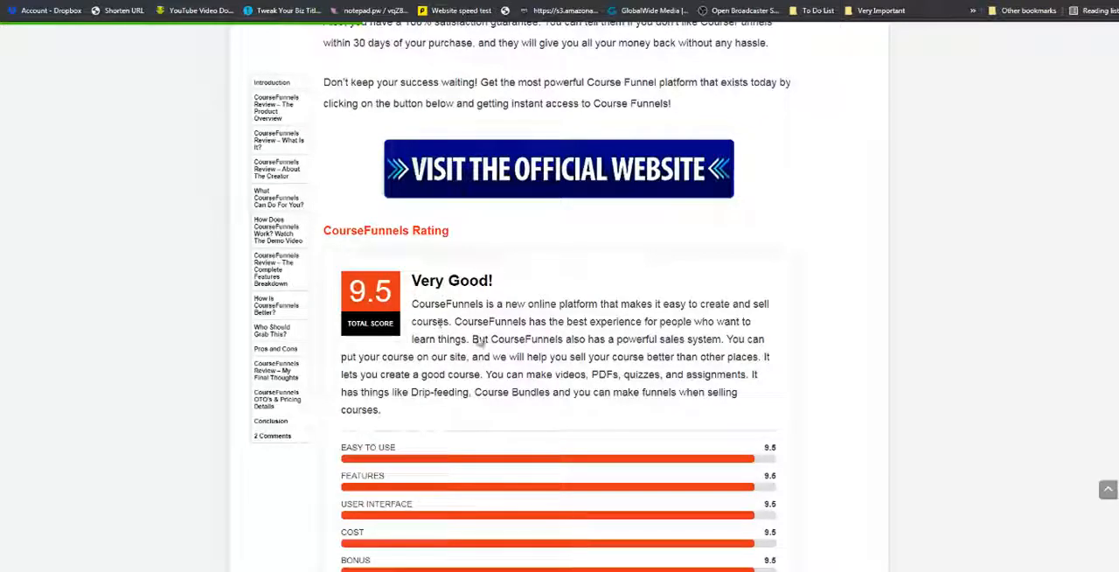
{"action": "scroll", "coordinate": [540, 319], "scroll_direction": "down", "scroll_amount": 3}
{"action": "scroll", "coordinate": [540, 343], "scroll_direction": "down", "scroll_amount": 6}
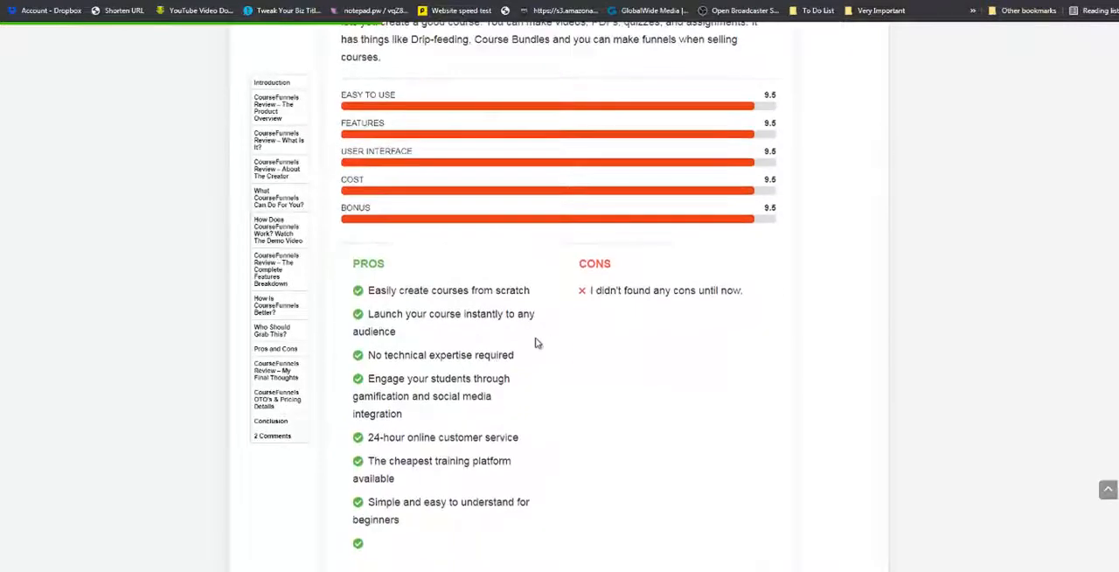
{"action": "scroll", "coordinate": [530, 346], "scroll_direction": "down", "scroll_amount": 11}
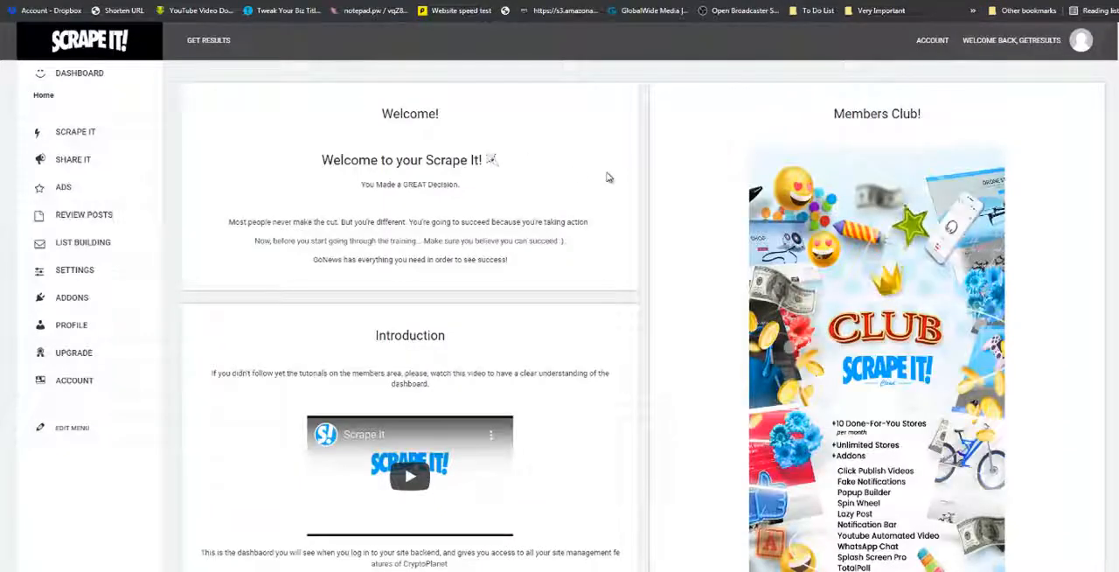
Open the Scrape It options in the Scrape It dashboard and add the ScrapeIt bookmarklet to the browser's bookmarks bar.
{"action": "left_click", "coordinate": [76, 133]}
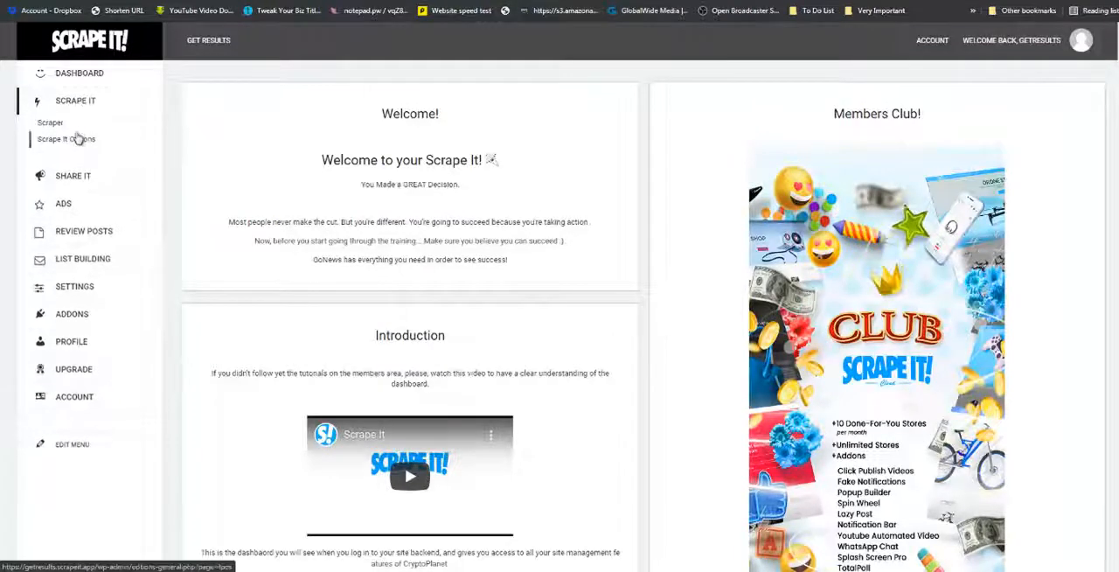
{"action": "left_click", "coordinate": [59, 142]}
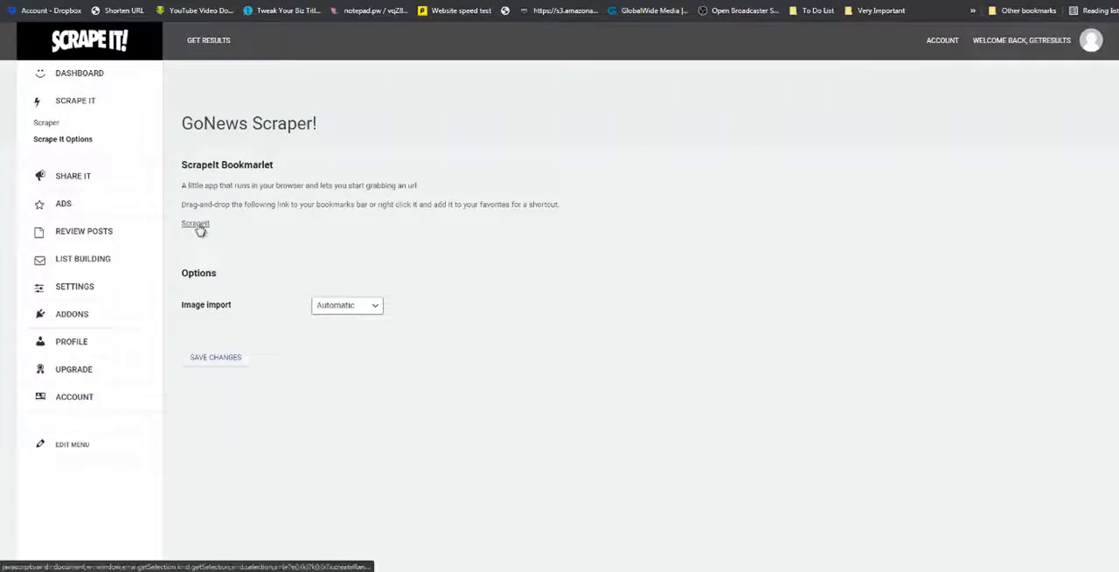
{"action": "left_click_drag", "start_coordinate": [200, 226], "coordinate": [325, 17]}
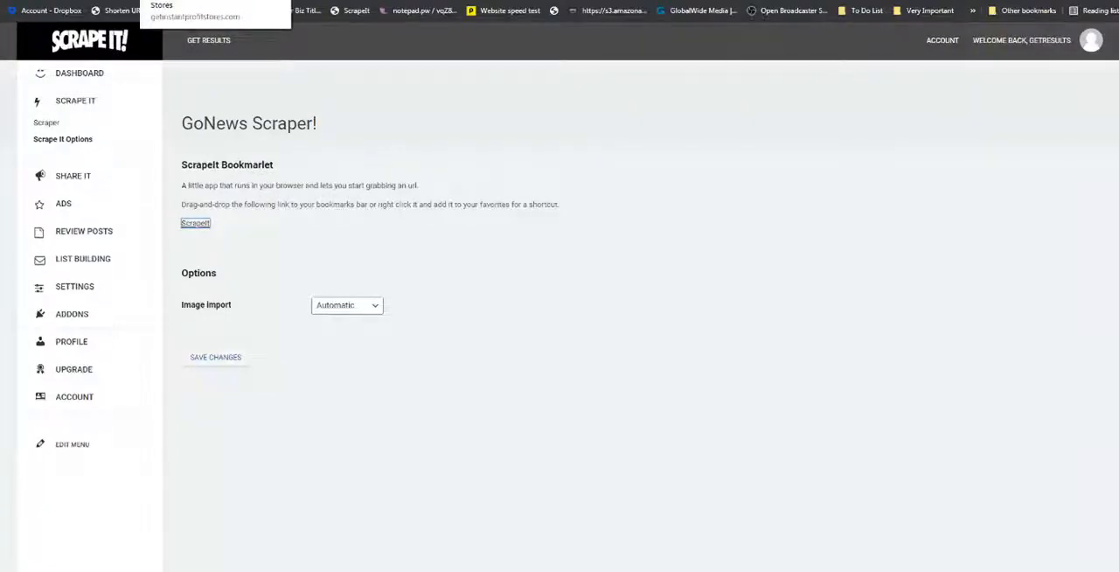
Grab the Instant Profit Stores sales page with the ScrapeIt bookmarklet and shorten the post title to "Instant Profit Stores".
{"action": "left_click", "coordinate": [188, 1]}
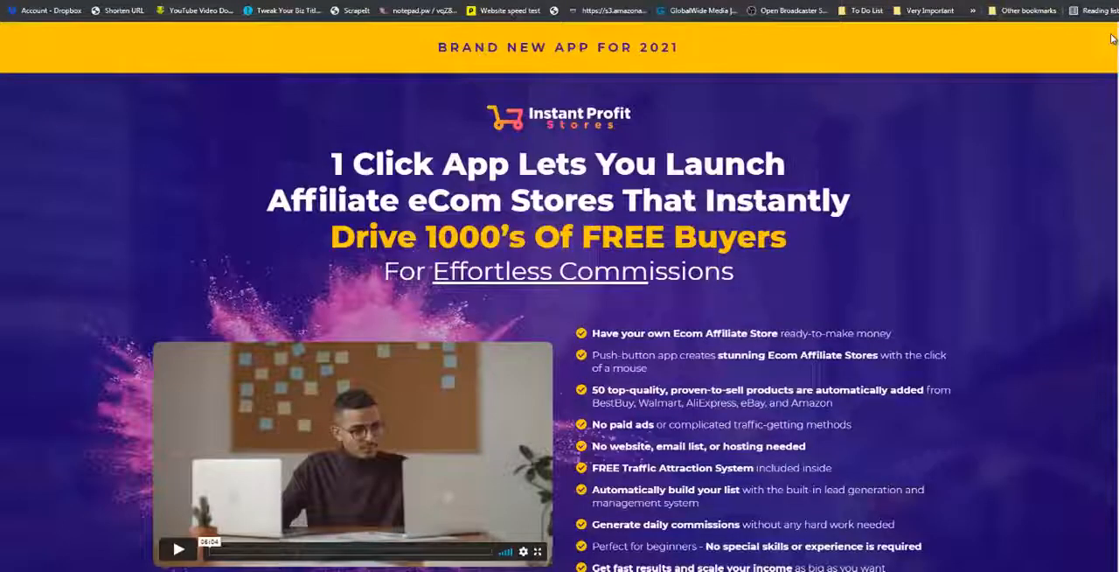
{"action": "left_click", "coordinate": [356, 10]}
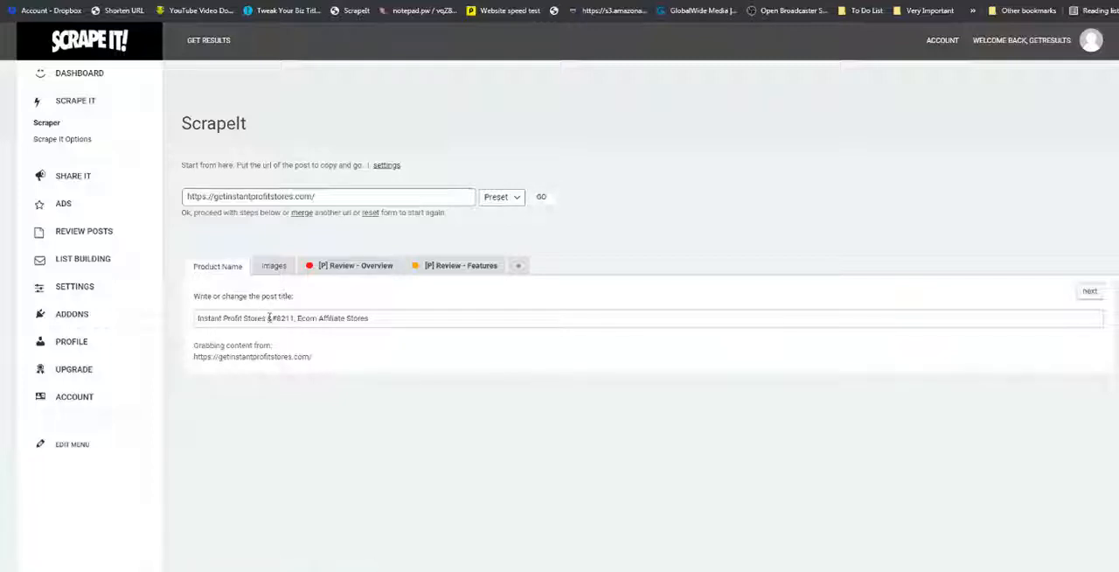
{"action": "left_click_drag", "start_coordinate": [268, 318], "coordinate": [366, 316]}
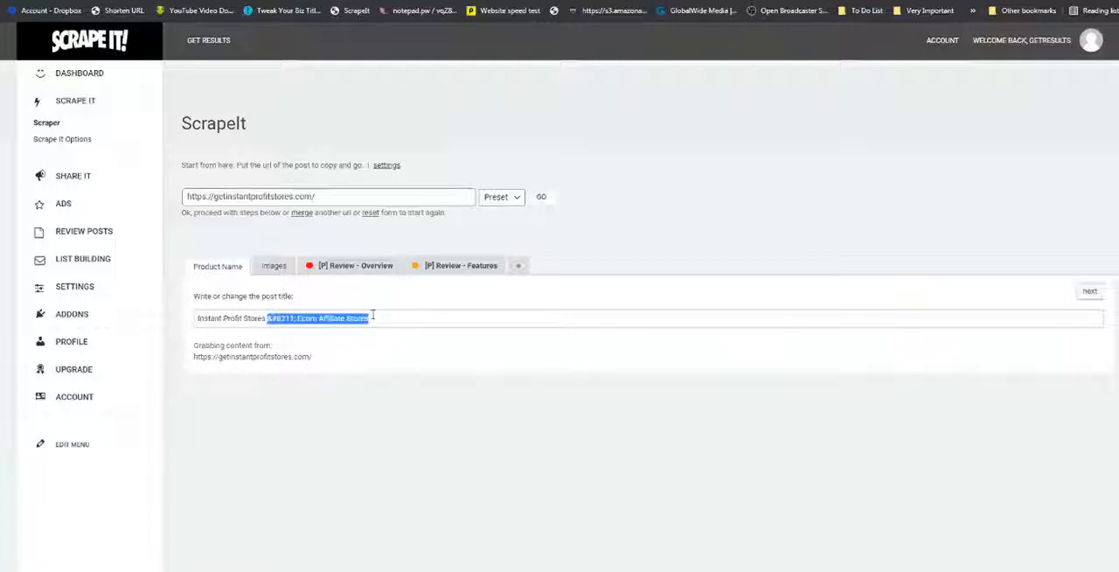
{"action": "key", "text": "BackSpace"}
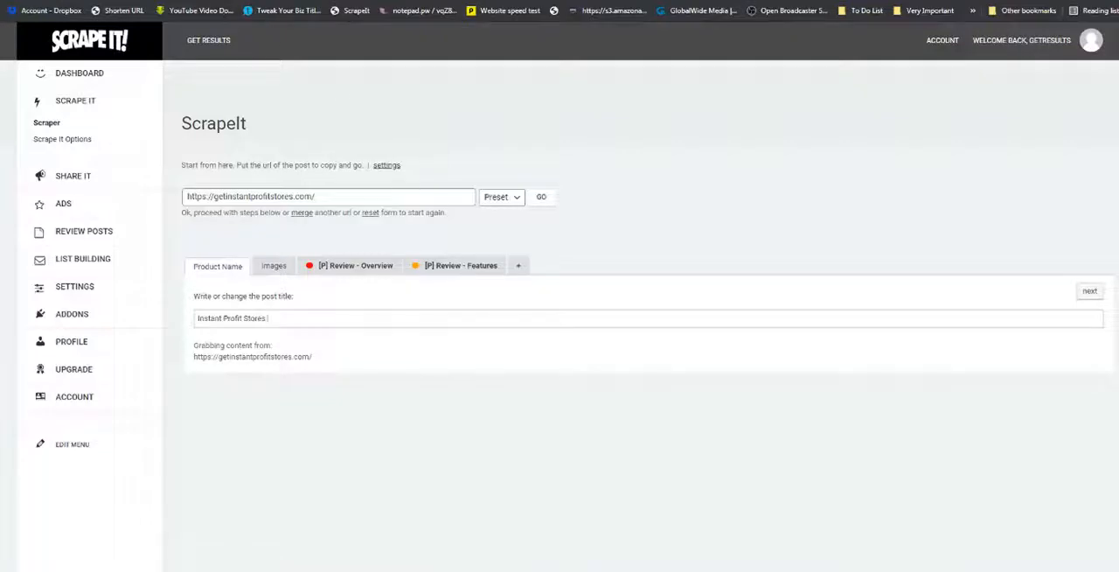
Go back through the CourseFunnels review's conclusion, ratings, final thoughts and pros and cons to see which sections a review post needs.
{"action": "left_click", "coordinate": [608, 1]}
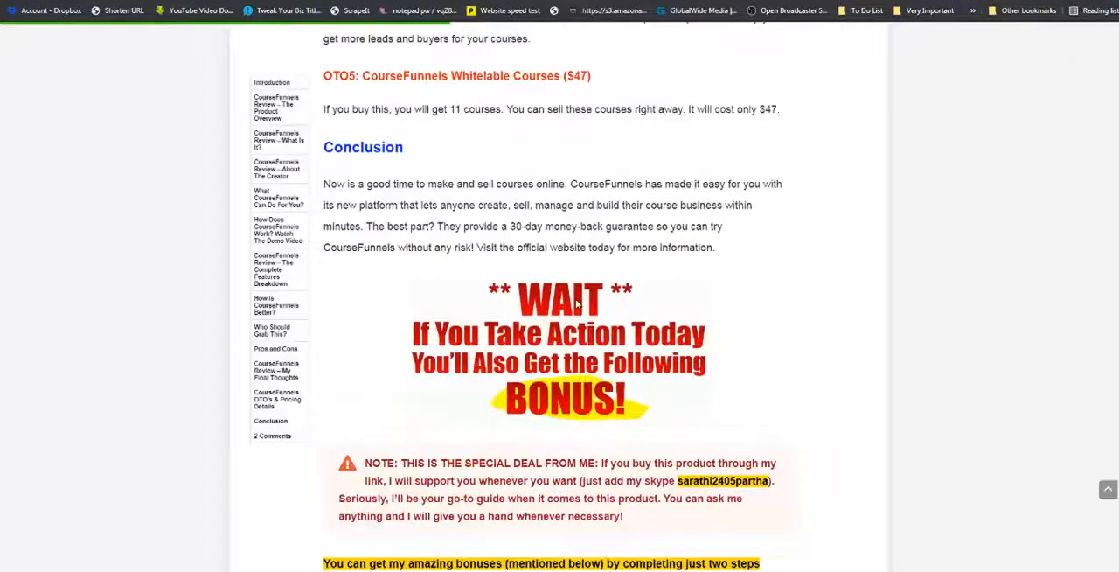
{"action": "scroll", "coordinate": [456, 312], "scroll_direction": "up", "scroll_amount": 5}
{"action": "scroll", "coordinate": [456, 312], "scroll_direction": "up", "scroll_amount": 10}
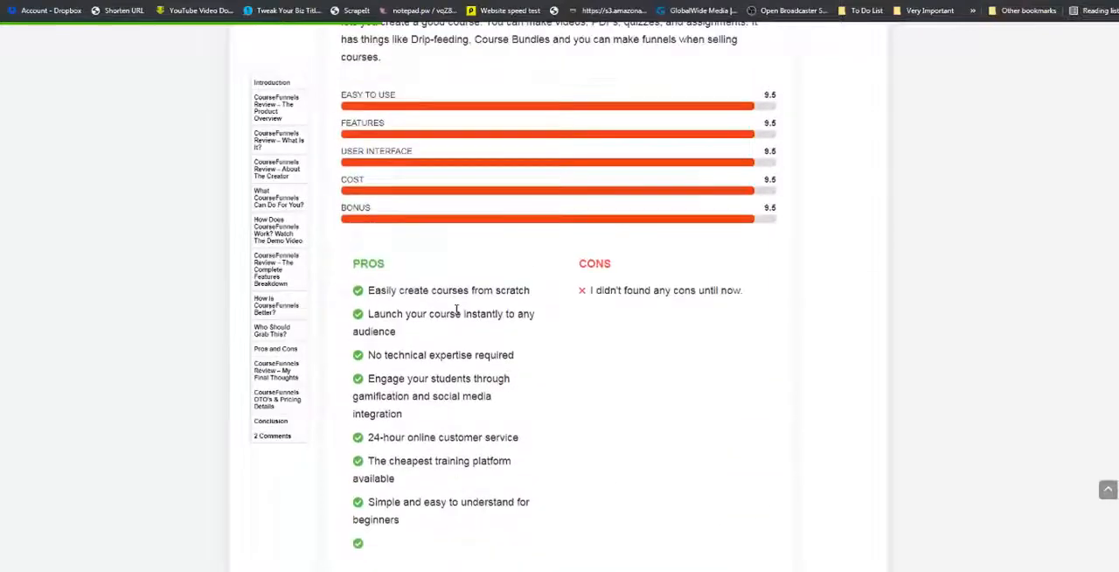
{"action": "scroll", "coordinate": [456, 312], "scroll_direction": "up", "scroll_amount": 10}
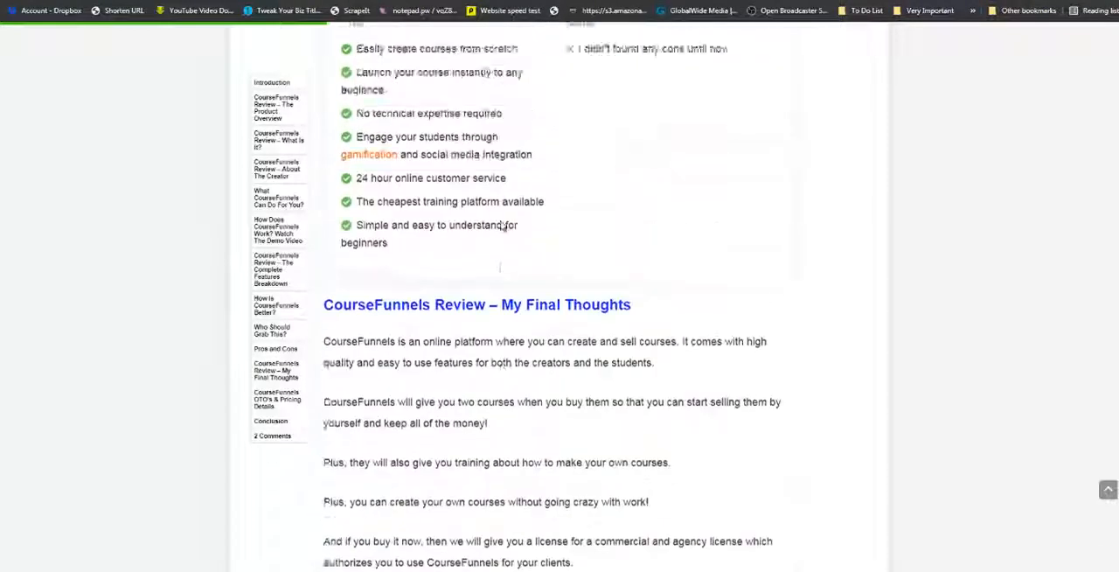
{"action": "scroll", "coordinate": [502, 324], "scroll_direction": "down", "scroll_amount": 3}
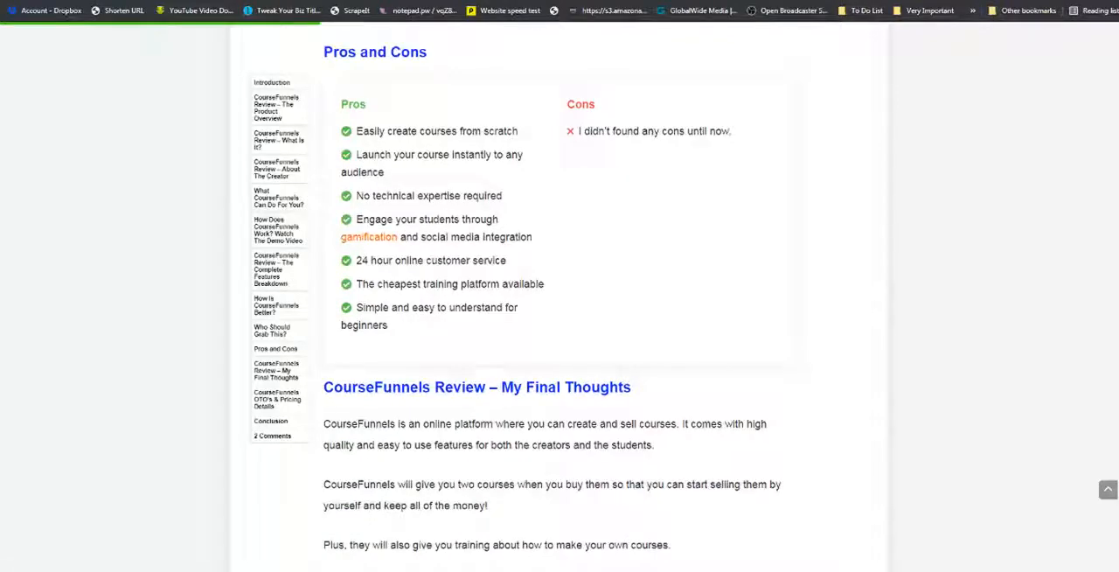
Look through the Instant Profit Stores sales page from the headline down to the FAQ for content to use in the review.
{"action": "key", "text": "ctrl+Tab"}
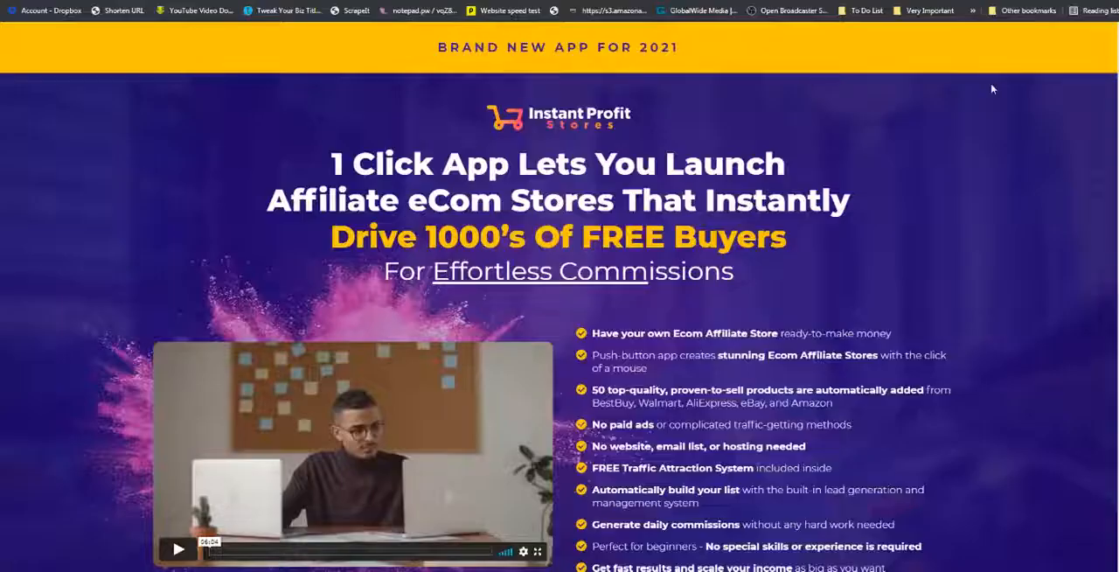
{"action": "scroll", "coordinate": [559, 297], "scroll_direction": "down", "scroll_amount": 15}
{"action": "scroll", "coordinate": [560, 297], "scroll_direction": "down", "scroll_amount": 20}
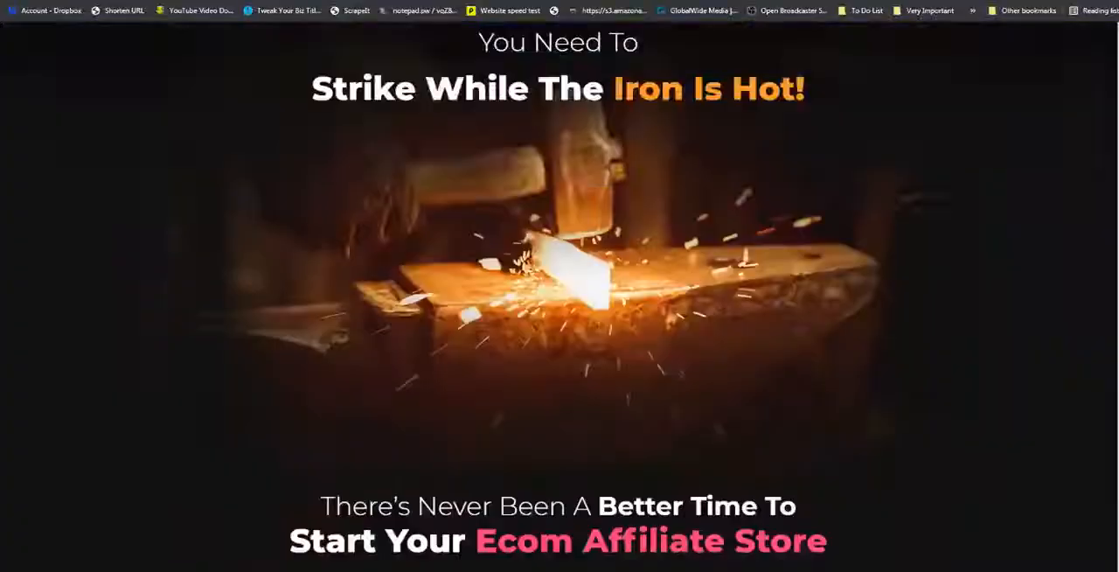
{"action": "scroll", "coordinate": [560, 297], "scroll_direction": "down", "scroll_amount": 20}
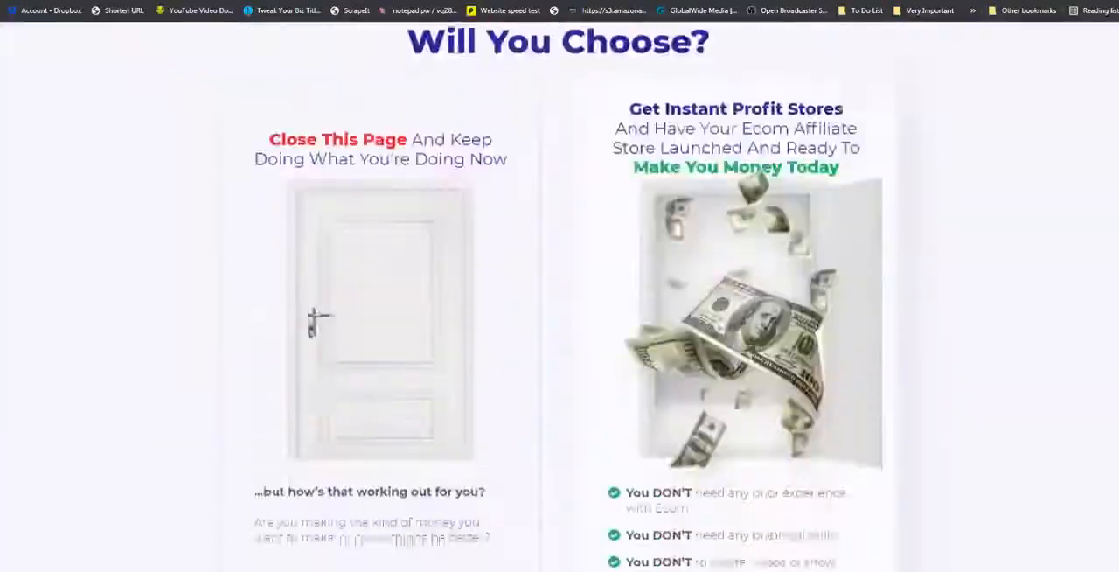
{"action": "scroll", "coordinate": [559, 297], "scroll_direction": "down", "scroll_amount": 20}
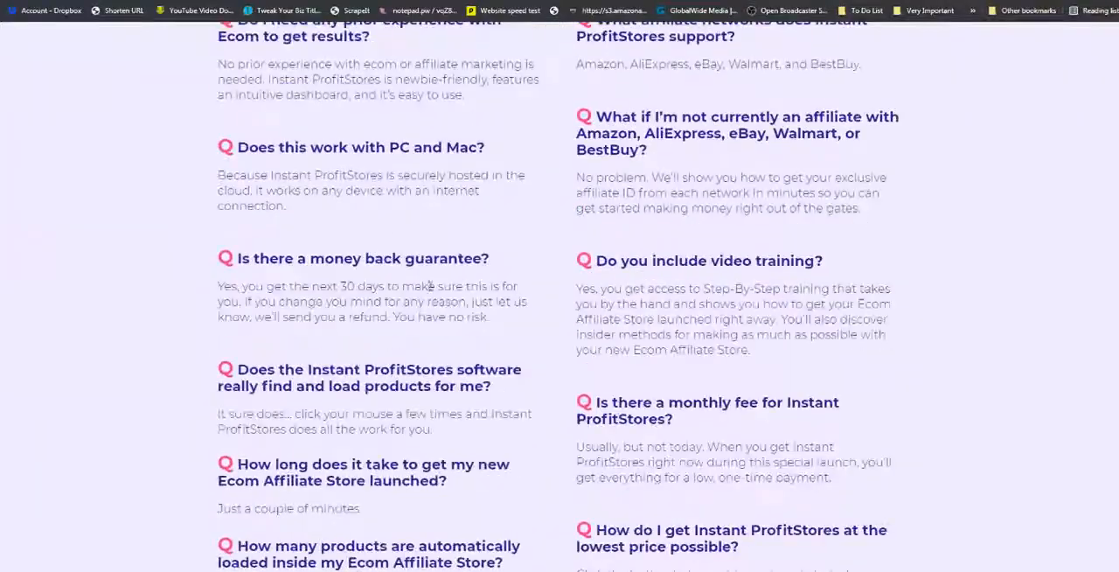
Return to the ScrapeIt scraper and add a new section named "[P] Review - Bonuses".
{"action": "key", "text": "ctrl+Tab"}
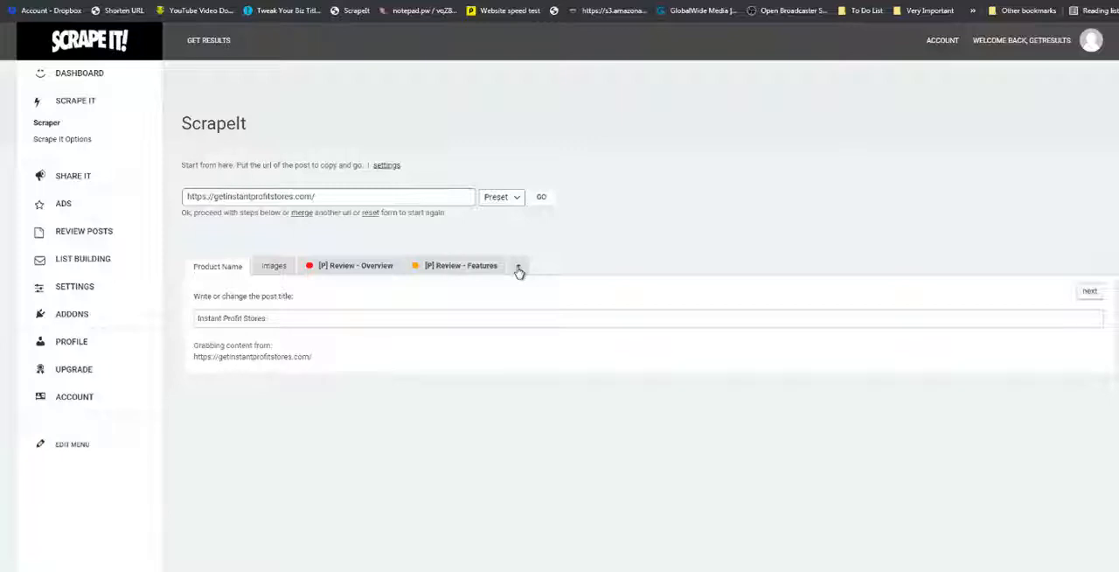
{"action": "left_click", "coordinate": [519, 271]}
{"action": "left_click", "coordinate": [500, 54]}
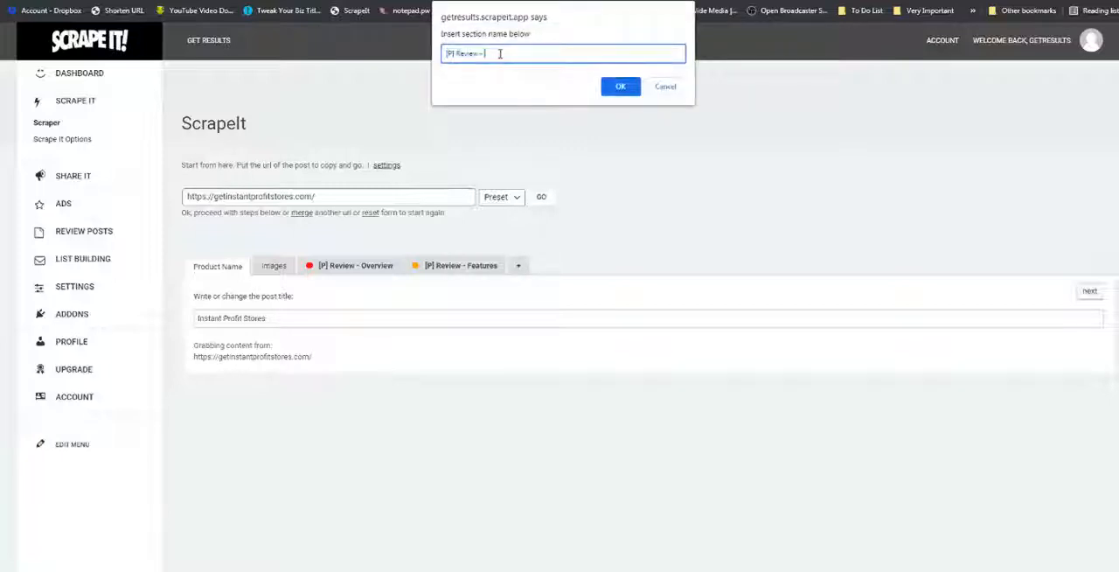
{"action": "type", "text": "Bonuses"}
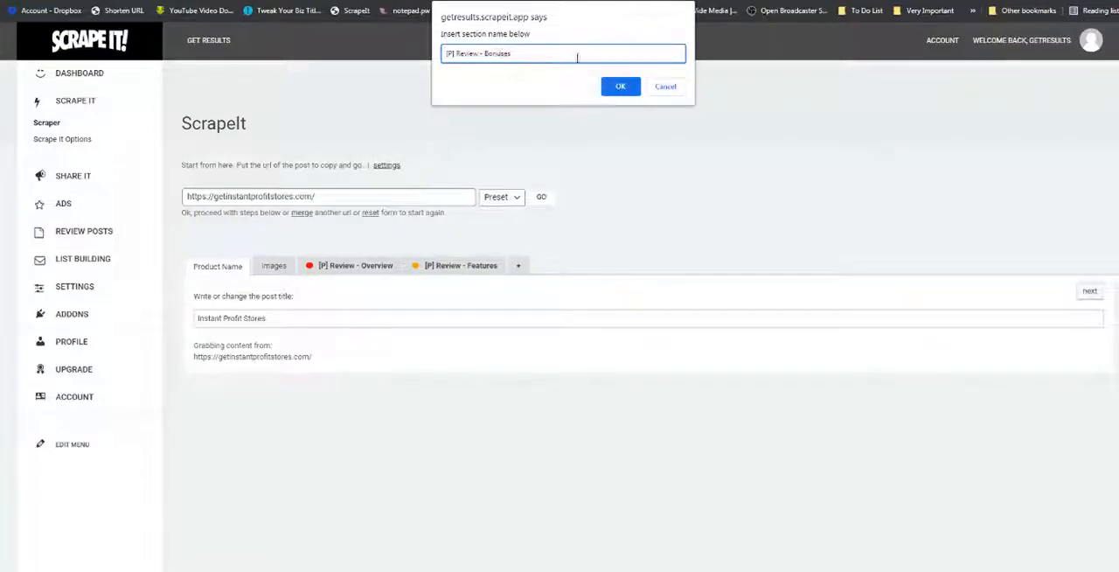
{"action": "left_click", "coordinate": [620, 87]}
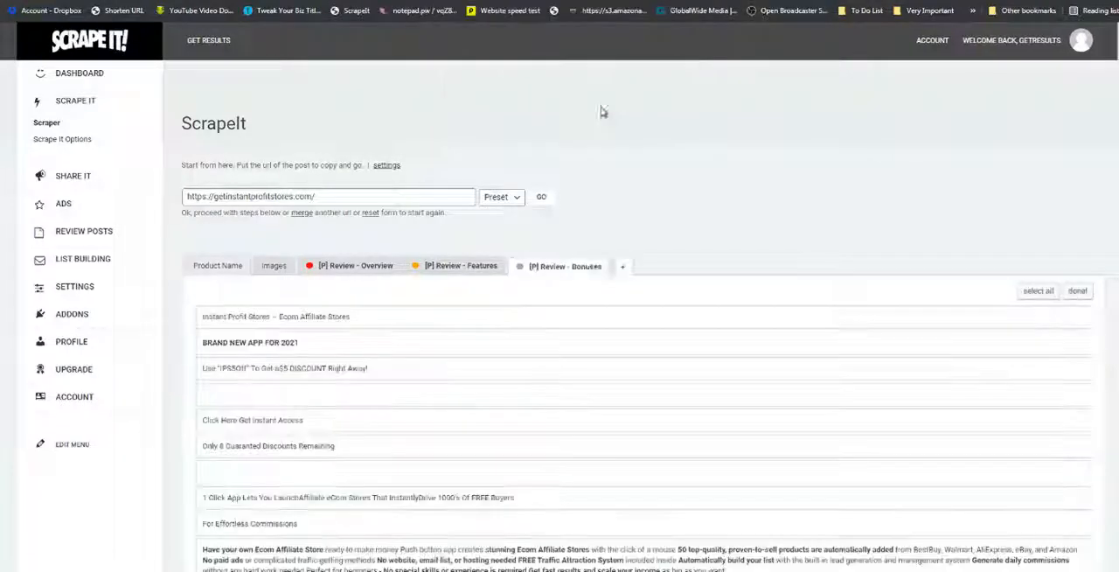
Add another section to the review named "[P] Review - FAQ".
{"action": "left_click", "coordinate": [622, 267]}
{"action": "left_click", "coordinate": [546, 54]}
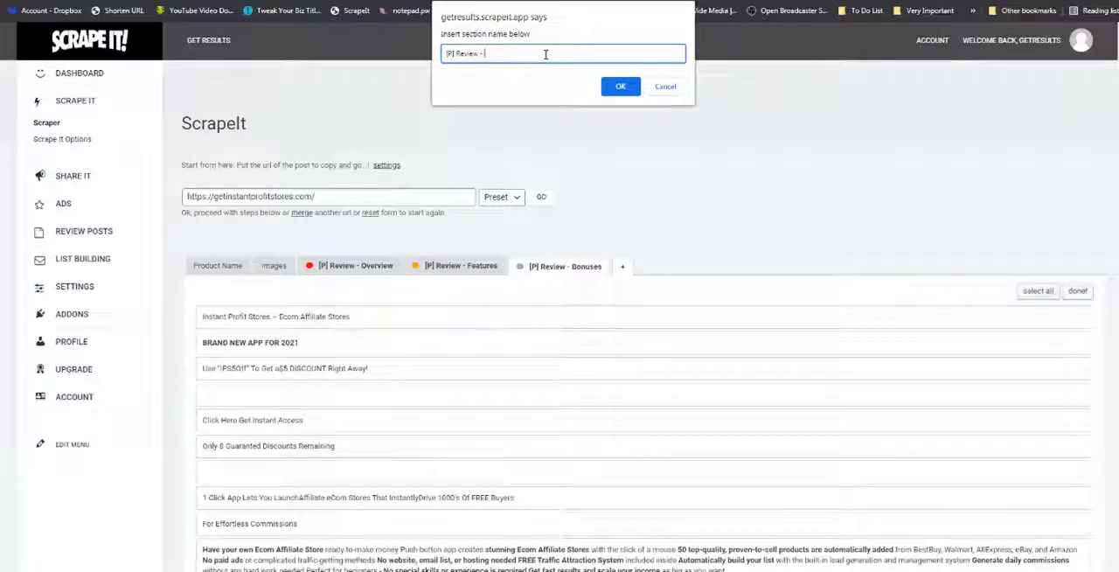
{"action": "type", "text": "FAQ"}
{"action": "key", "text": "Return"}
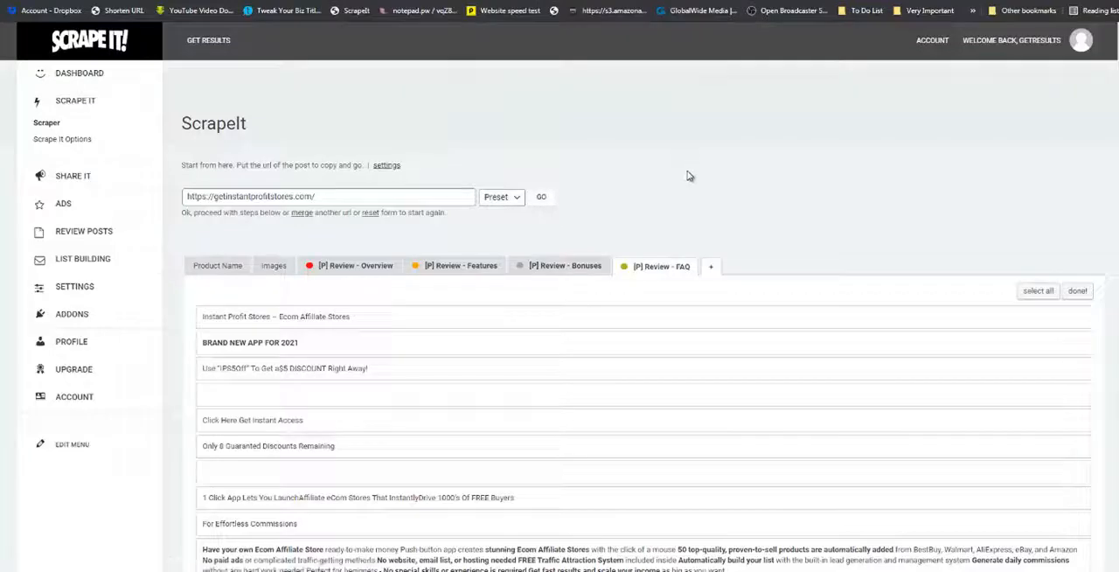
From the scraped images, pick the 1545x758 purple product image and the 518x530 man on a red background.
{"action": "scroll", "coordinate": [682, 185], "scroll_direction": "down", "scroll_amount": 2}
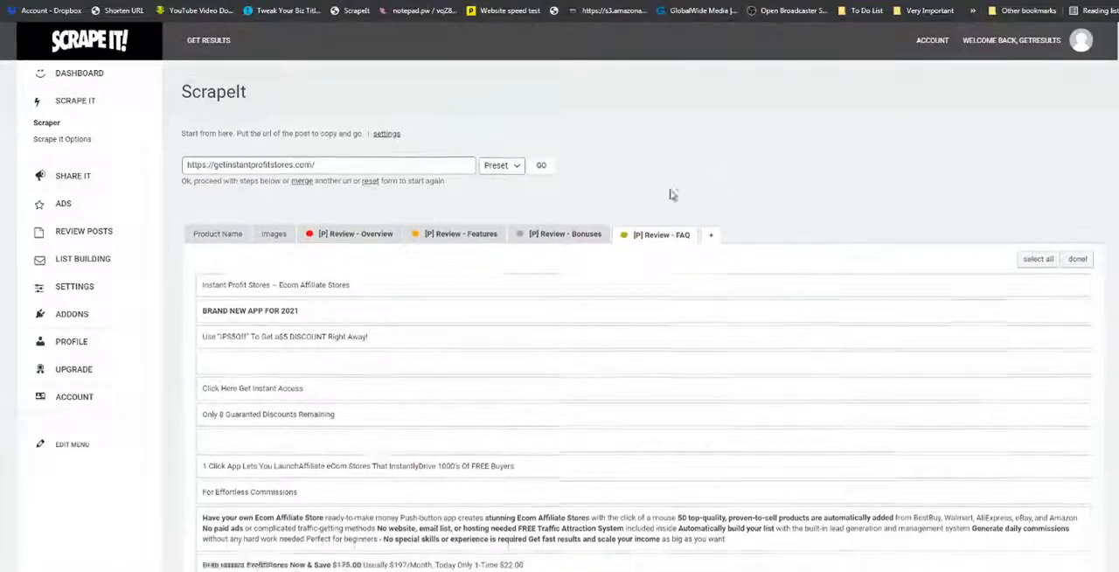
{"action": "mouse_move", "coordinate": [216, 91]}
{"action": "left_mouse_down"}
{"action": "mouse_move", "coordinate": [699, 135]}
{"action": "mouse_move", "coordinate": [475, 68]}
{"action": "mouse_move", "coordinate": [231, 86]}
{"action": "left_mouse_up"}
{"action": "left_click", "coordinate": [274, 91]}
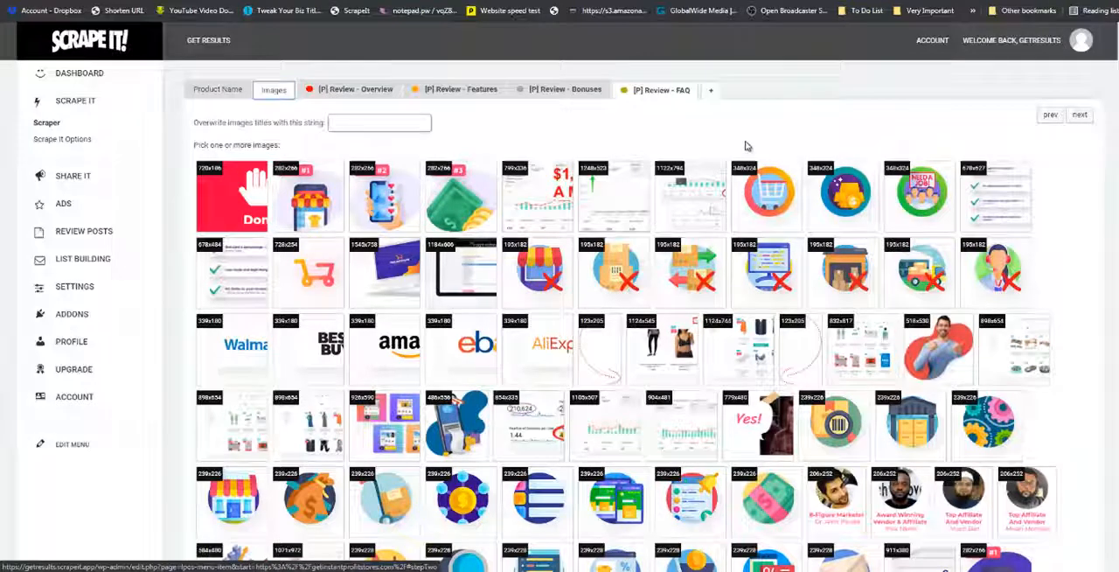
{"action": "scroll", "coordinate": [748, 144], "scroll_direction": "up", "scroll_amount": 2}
{"action": "scroll", "coordinate": [774, 198], "scroll_direction": "down", "scroll_amount": 1}
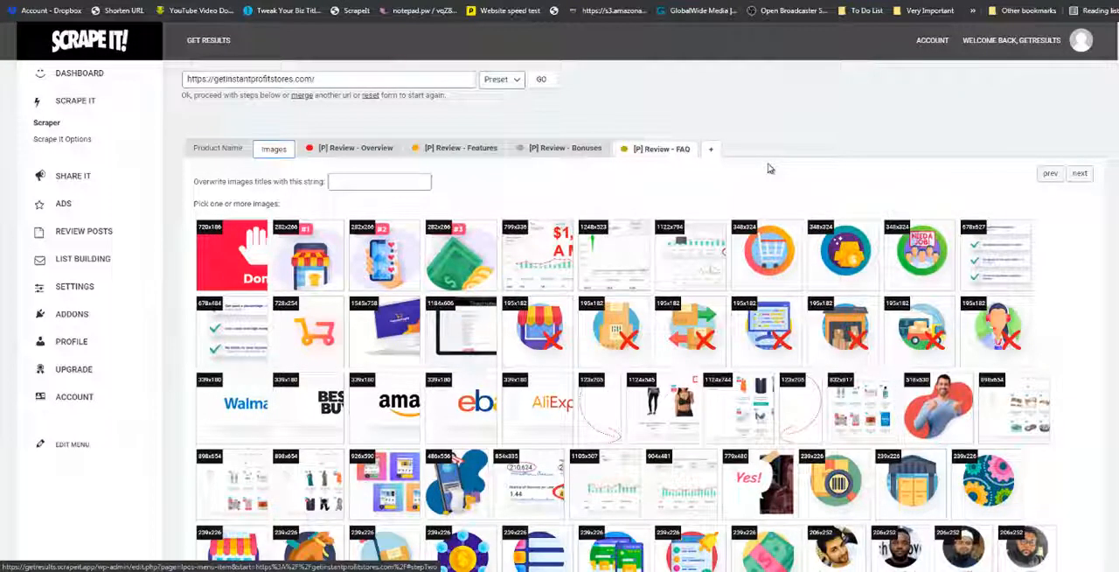
{"action": "left_click", "coordinate": [387, 328]}
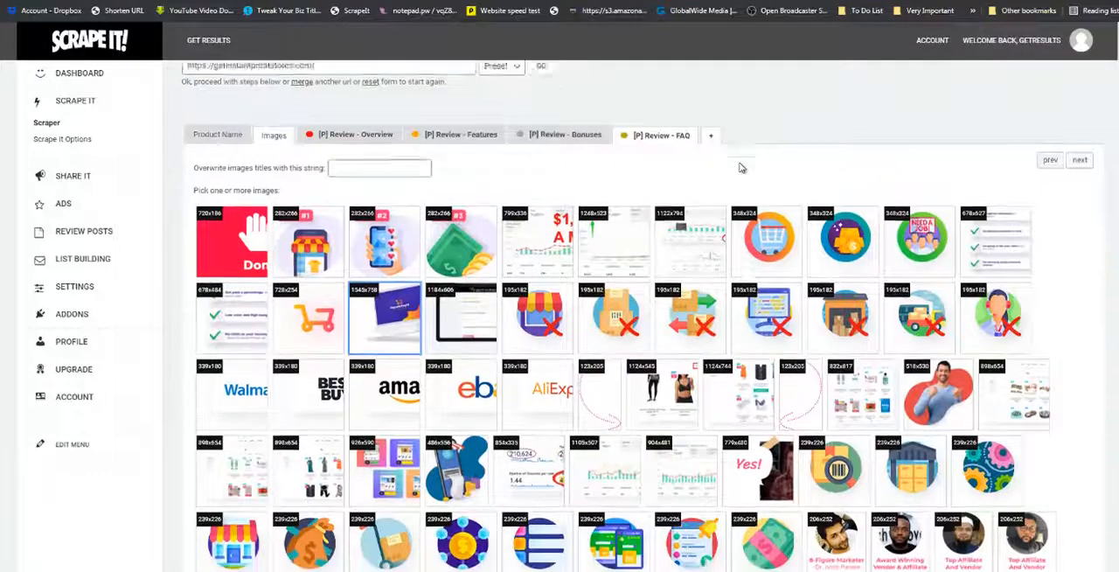
{"action": "scroll", "coordinate": [874, 263], "scroll_direction": "down", "scroll_amount": 3}
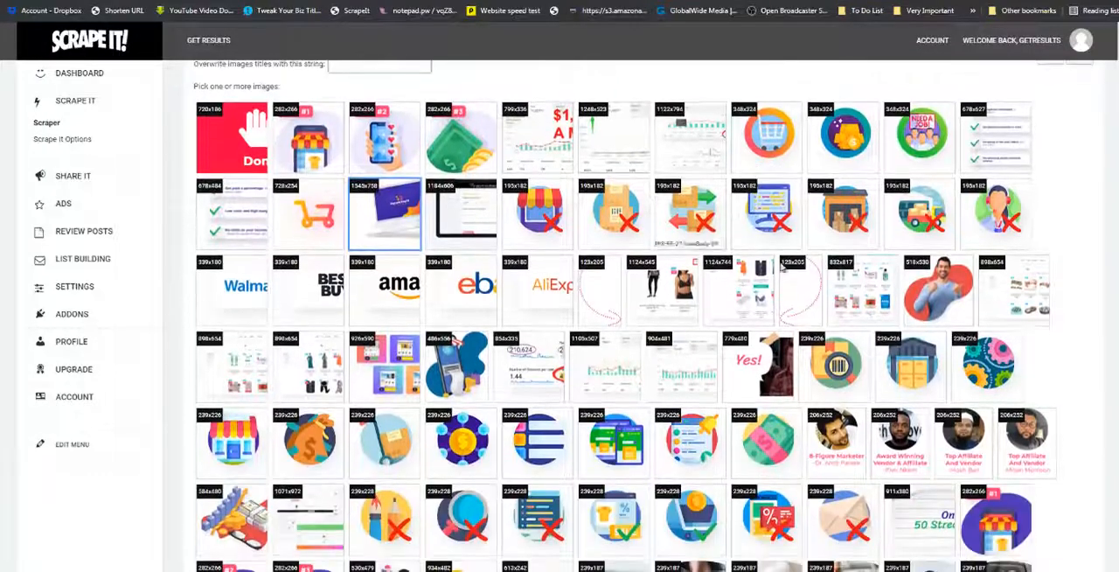
{"action": "left_click", "coordinate": [934, 294]}
Also pick the images of hands counting cash, the 493x460 smiling woman and the 799x336 earnings proof chart.
{"action": "scroll", "coordinate": [933, 293], "scroll_direction": "down", "scroll_amount": 3}
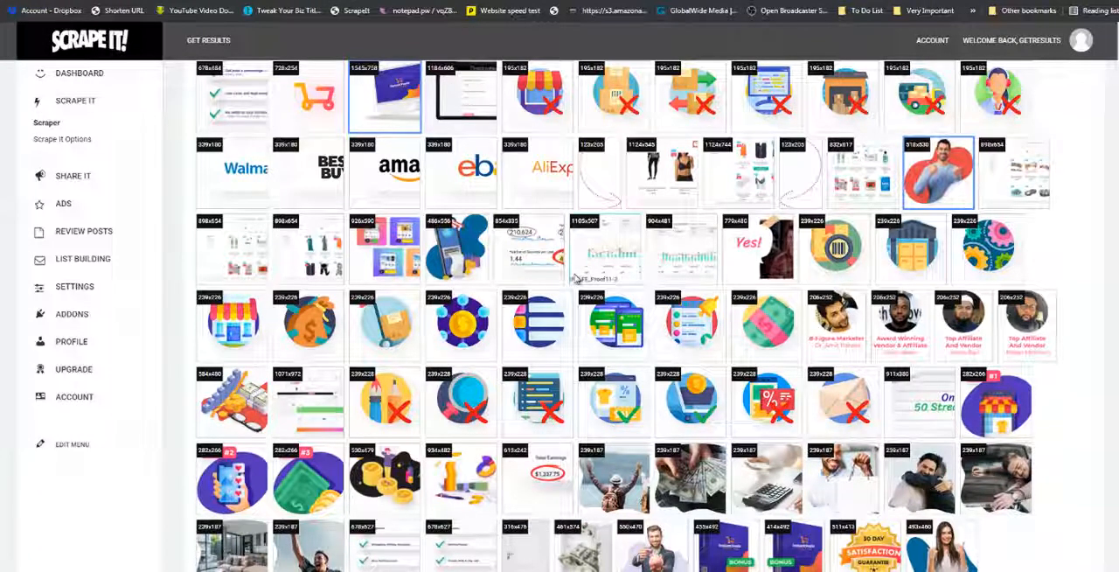
{"action": "scroll", "coordinate": [774, 343], "scroll_direction": "down", "scroll_amount": 2}
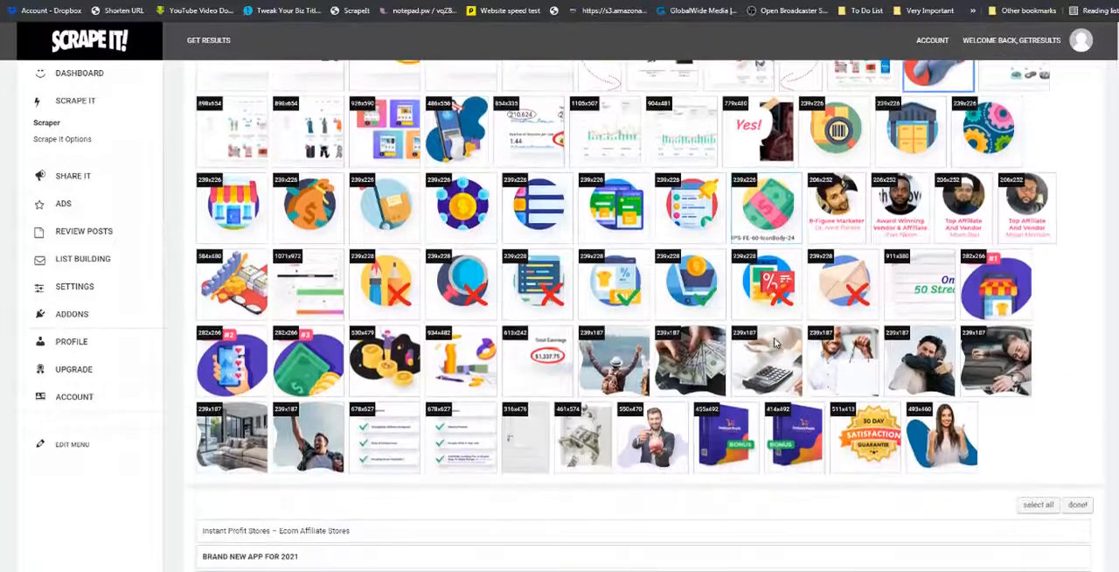
{"action": "left_click", "coordinate": [700, 347]}
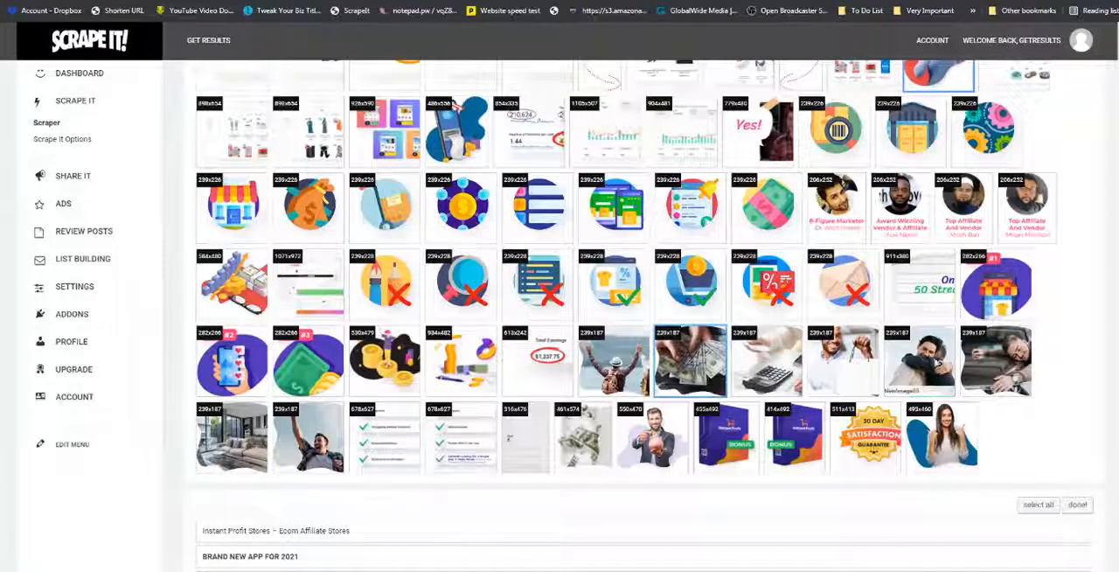
{"action": "left_click", "coordinate": [955, 445]}
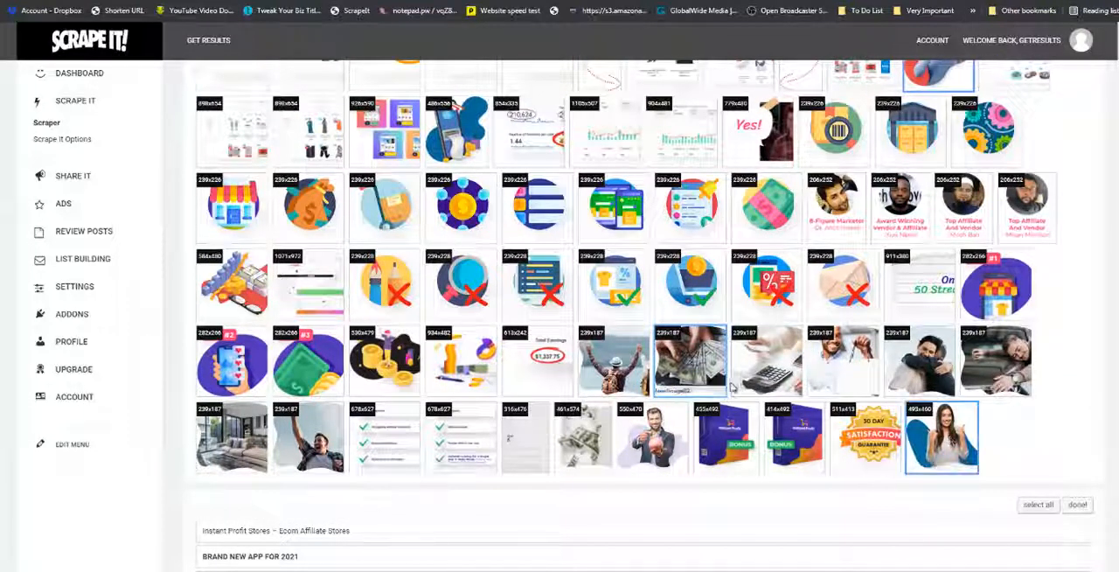
{"action": "scroll", "coordinate": [539, 321], "scroll_direction": "up", "scroll_amount": 7}
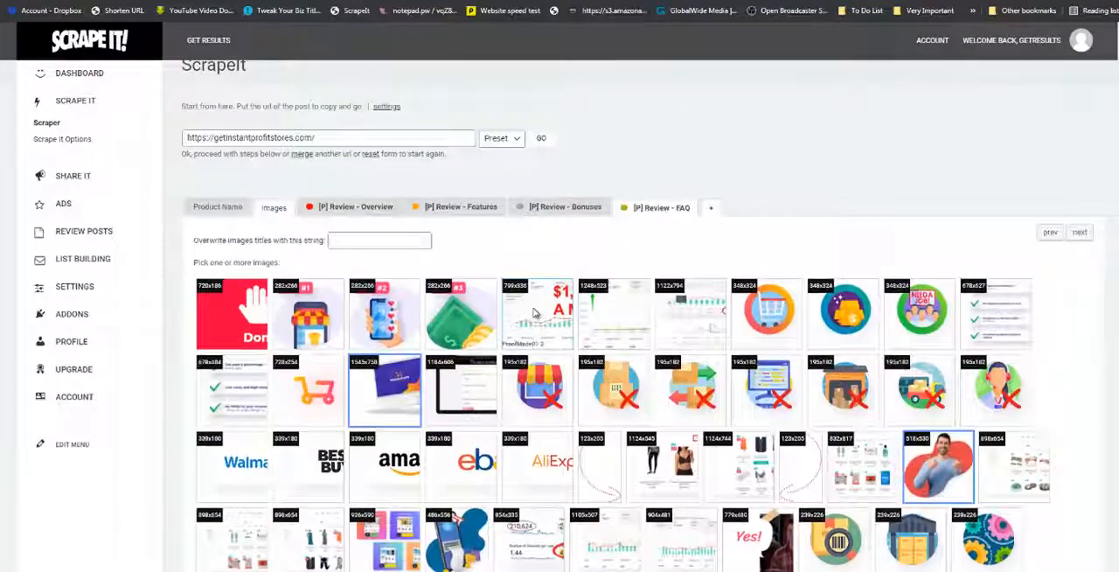
{"action": "left_click", "coordinate": [540, 322]}
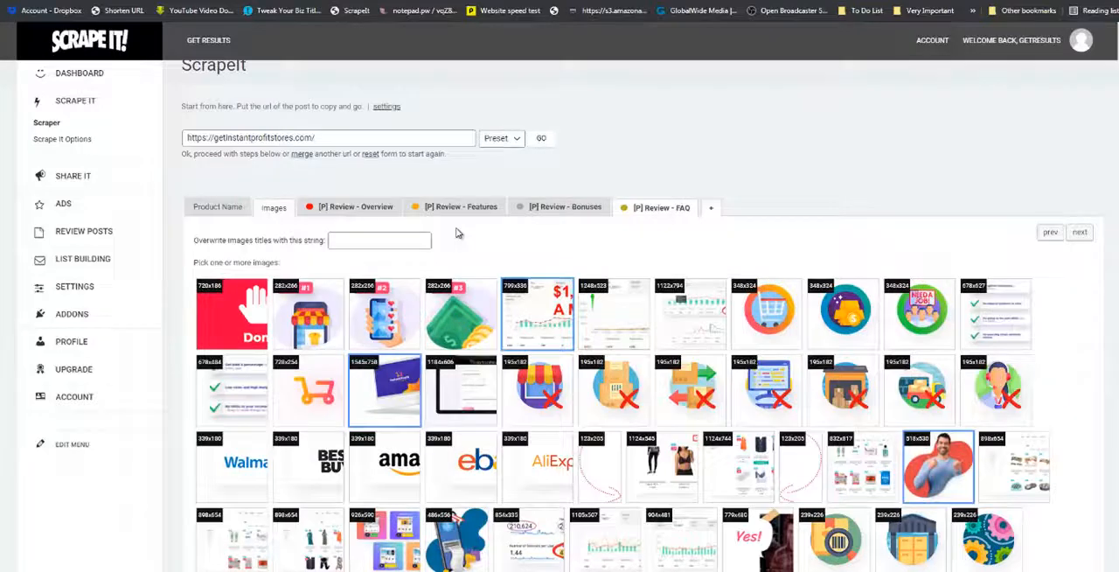
For the Overview section, select the "1 Click App" headline, "For Effortless Commissions", the "Have your own Ecom Affiliate Store" paragraph and the first testimonial.
{"action": "left_click", "coordinate": [376, 210]}
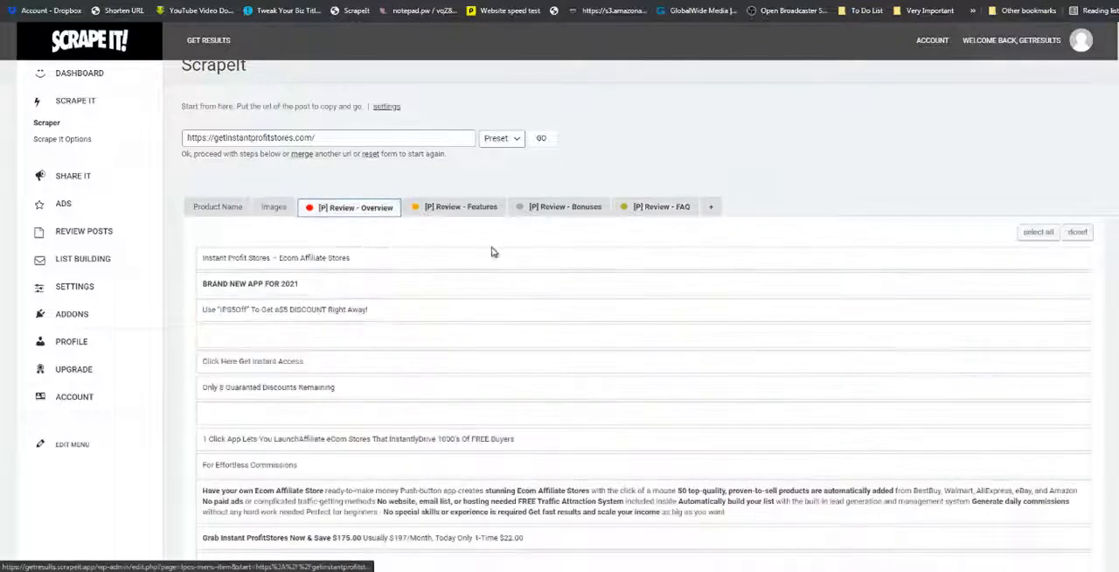
{"action": "scroll", "coordinate": [494, 252], "scroll_direction": "down", "scroll_amount": 2}
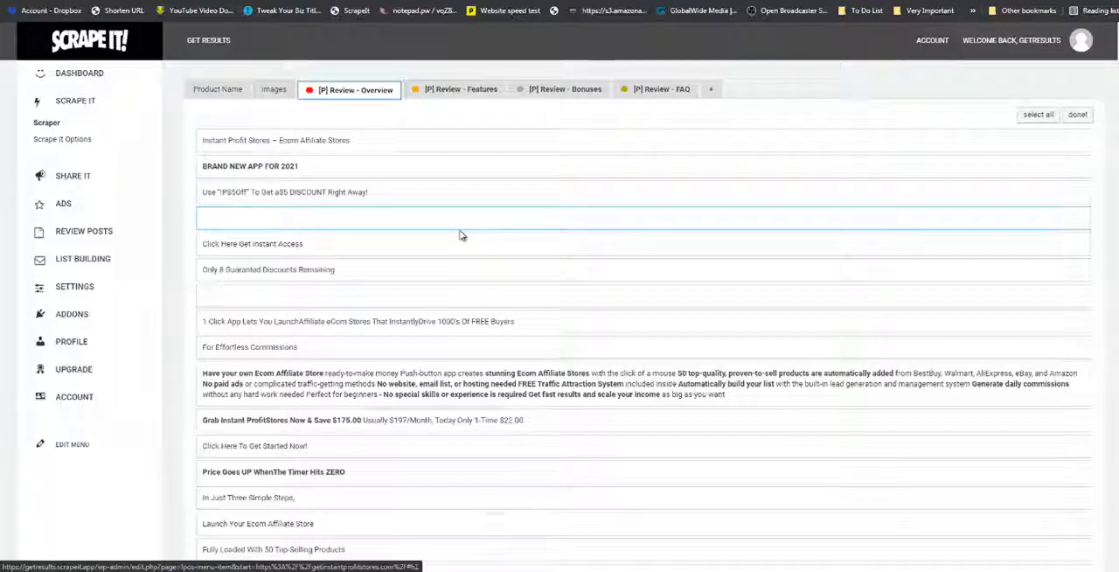
{"action": "scroll", "coordinate": [632, 217], "scroll_direction": "down", "scroll_amount": 1}
{"action": "scroll", "coordinate": [547, 244], "scroll_direction": "down", "scroll_amount": 1}
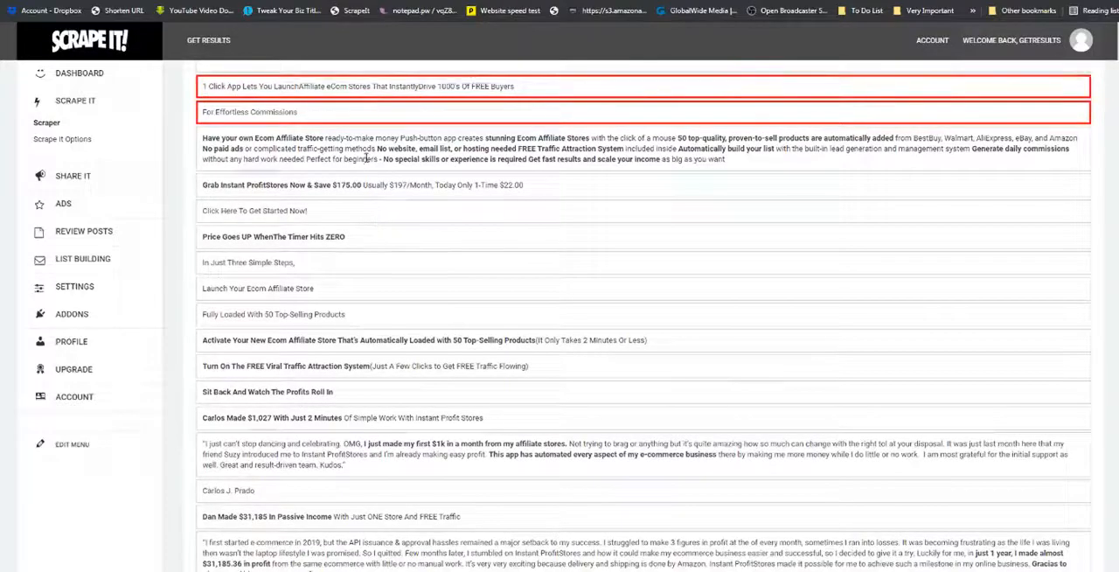
{"action": "scroll", "coordinate": [370, 214], "scroll_direction": "down", "scroll_amount": 2}
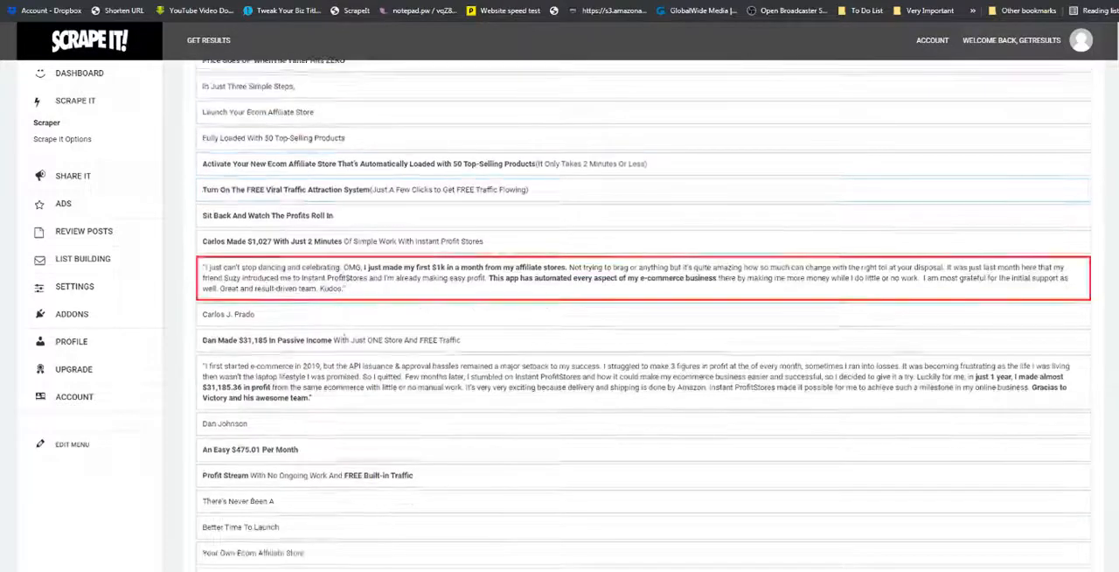
{"action": "scroll", "coordinate": [347, 361], "scroll_direction": "down", "scroll_amount": 2}
{"action": "scroll", "coordinate": [348, 360], "scroll_direction": "down", "scroll_amount": 4}
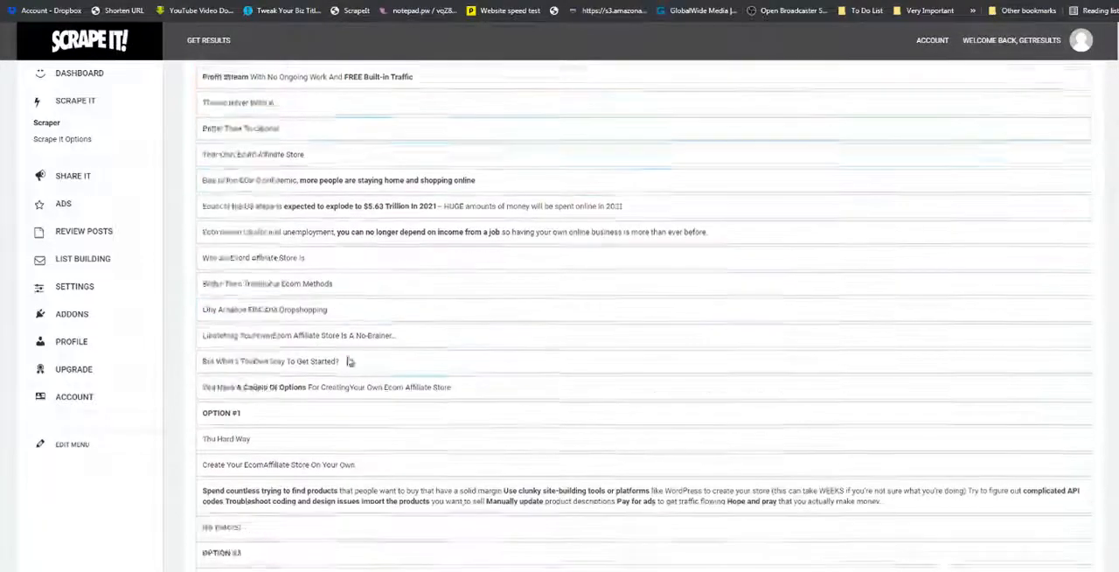
{"action": "left_click", "coordinate": [348, 360]}
{"action": "scroll", "coordinate": [526, 245], "scroll_direction": "up", "scroll_amount": 4}
{"action": "scroll", "coordinate": [526, 245], "scroll_direction": "up", "scroll_amount": 10}
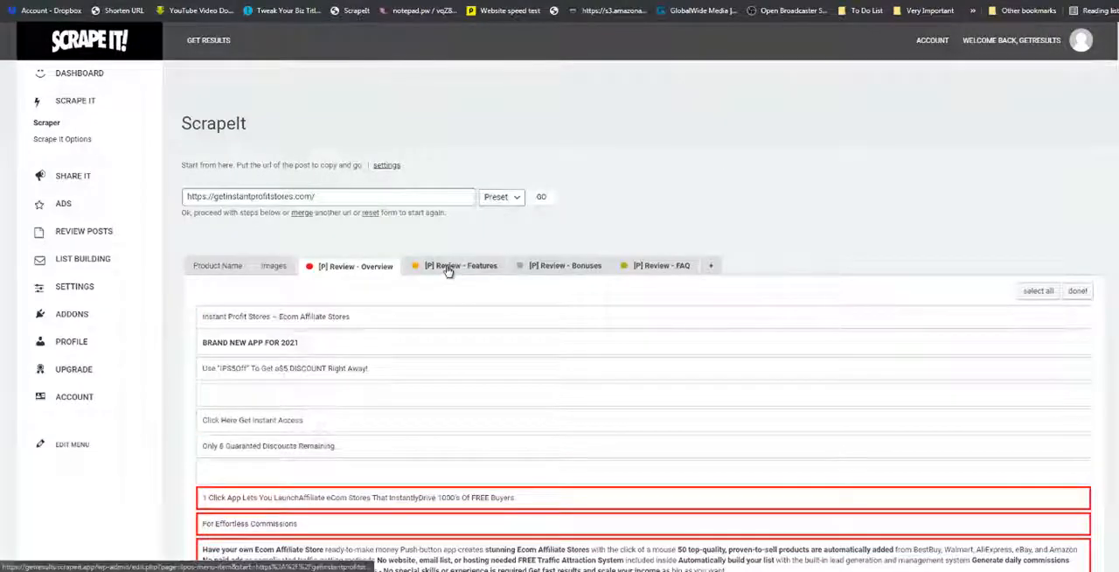
For the Features section, select the seven consecutive lines from "No Complicated Store Building" through "No Customer Service".
{"action": "left_click", "coordinate": [435, 267]}
{"action": "scroll", "coordinate": [677, 166], "scroll_direction": "down", "scroll_amount": 1}
{"action": "scroll", "coordinate": [582, 268], "scroll_direction": "down", "scroll_amount": 15}
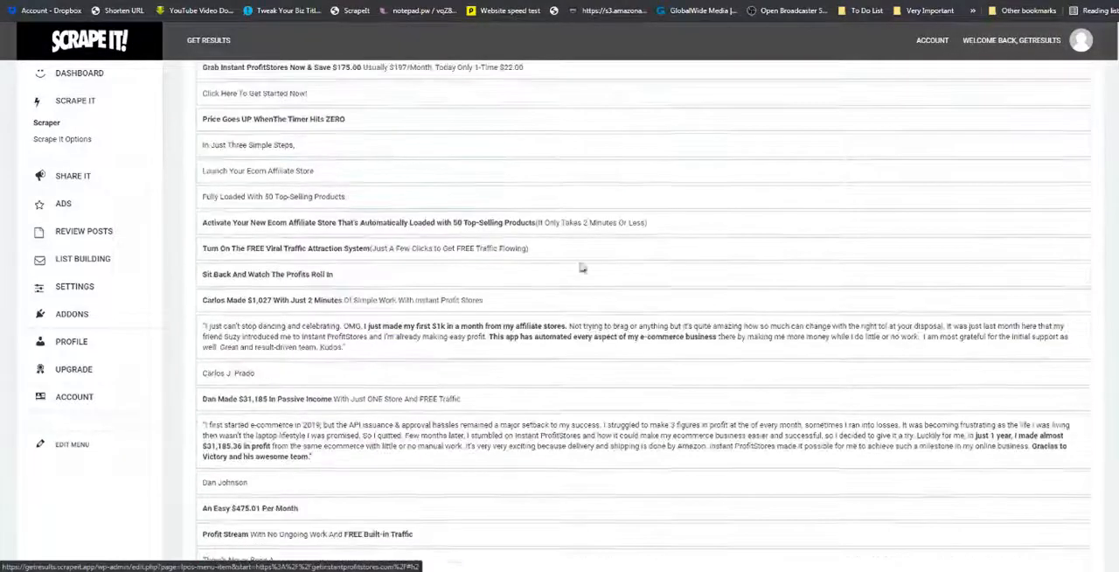
{"action": "scroll", "coordinate": [552, 285], "scroll_direction": "down", "scroll_amount": 5}
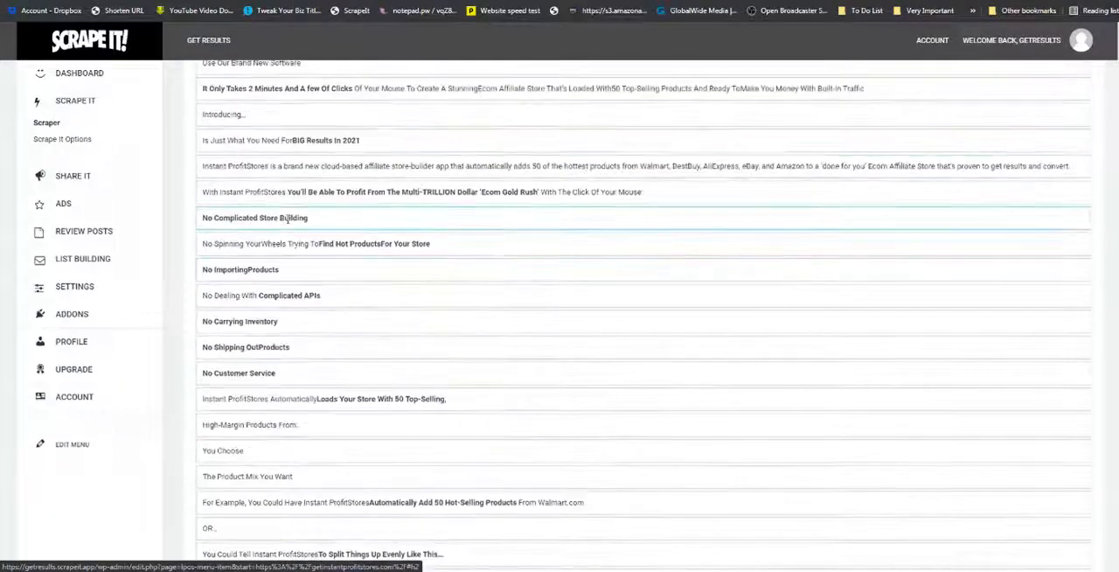
{"action": "left_click", "coordinate": [288, 219]}
{"action": "left_click", "coordinate": [298, 270]}
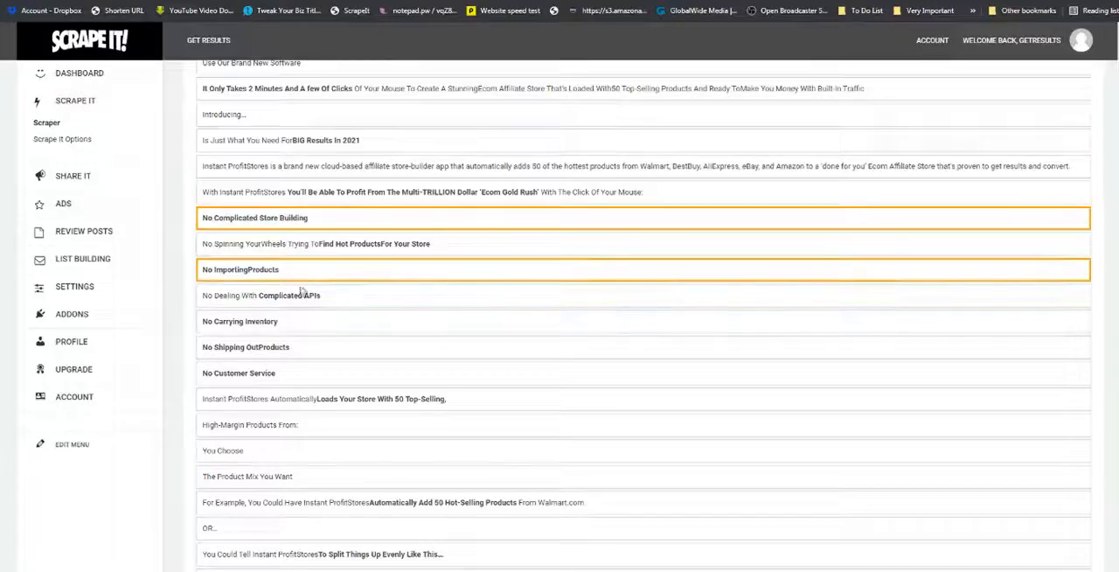
{"action": "left_click", "coordinate": [308, 245]}
{"action": "left_click", "coordinate": [301, 296]}
{"action": "left_click", "coordinate": [294, 322]}
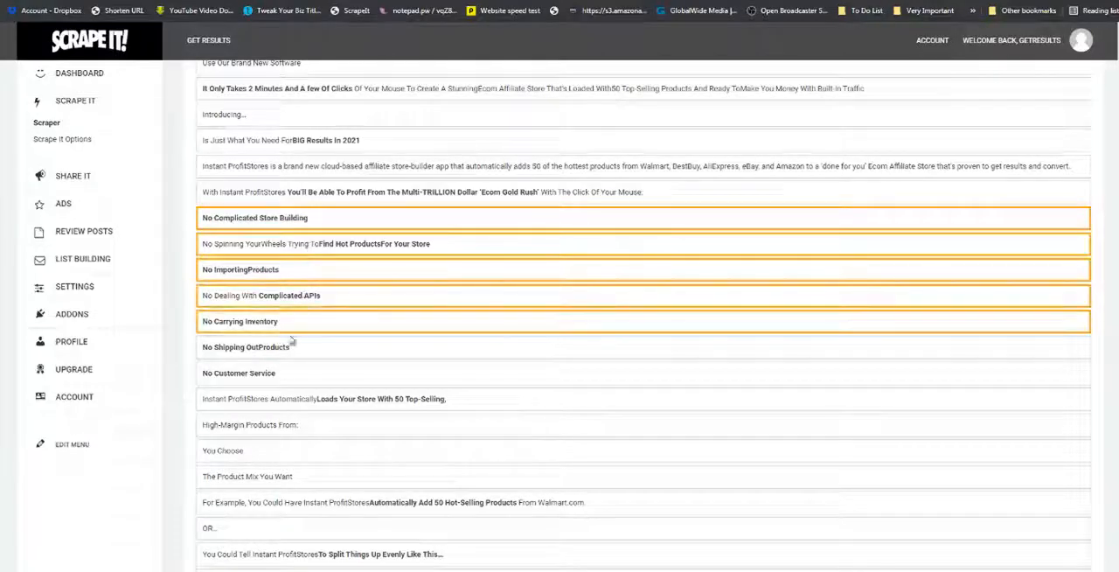
{"action": "left_click", "coordinate": [288, 348]}
{"action": "left_click", "coordinate": [285, 373]}
Add the "Get Paid Commissions On Every Sale" and "Once You Activate Your Instant Profit Store" lines to the Features selection.
{"action": "scroll", "coordinate": [294, 300], "scroll_direction": "down", "scroll_amount": 7}
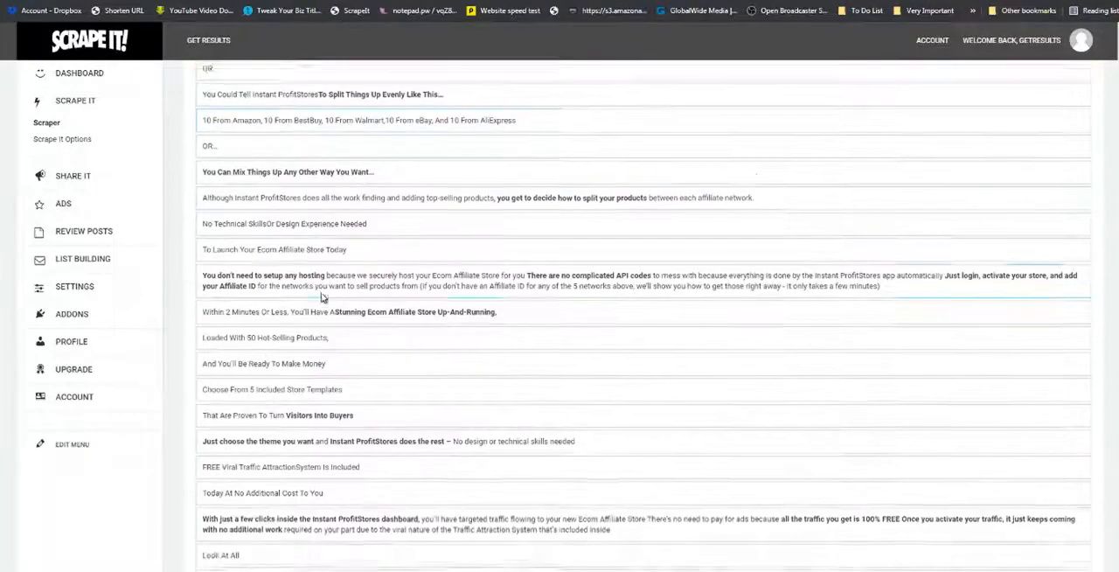
{"action": "scroll", "coordinate": [320, 296], "scroll_direction": "down", "scroll_amount": 3}
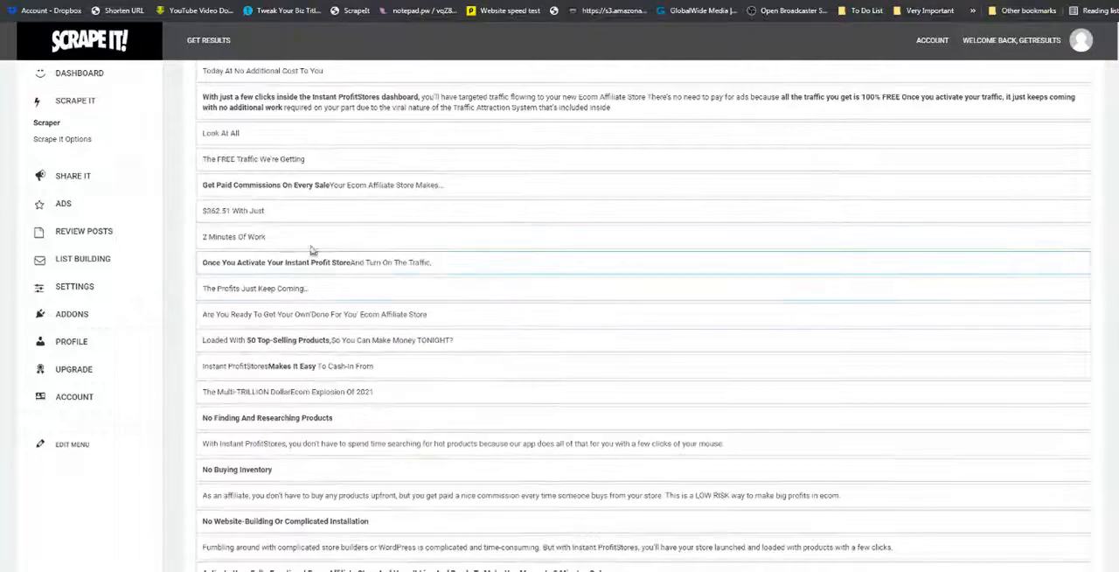
{"action": "left_click", "coordinate": [302, 186]}
{"action": "left_click", "coordinate": [300, 262]}
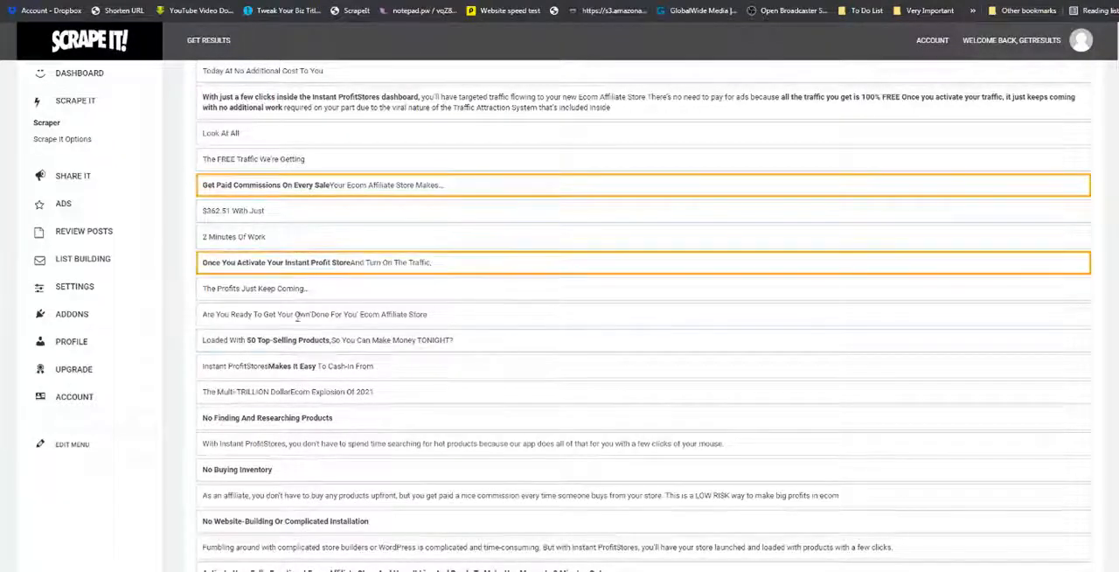
Select the Features headings "No Finding And Researching Products", "No Buying Inventory" and "No Website-Building Or Complicated Installation".
{"action": "scroll", "coordinate": [304, 342], "scroll_direction": "down", "scroll_amount": 2}
{"action": "left_click", "coordinate": [288, 242]}
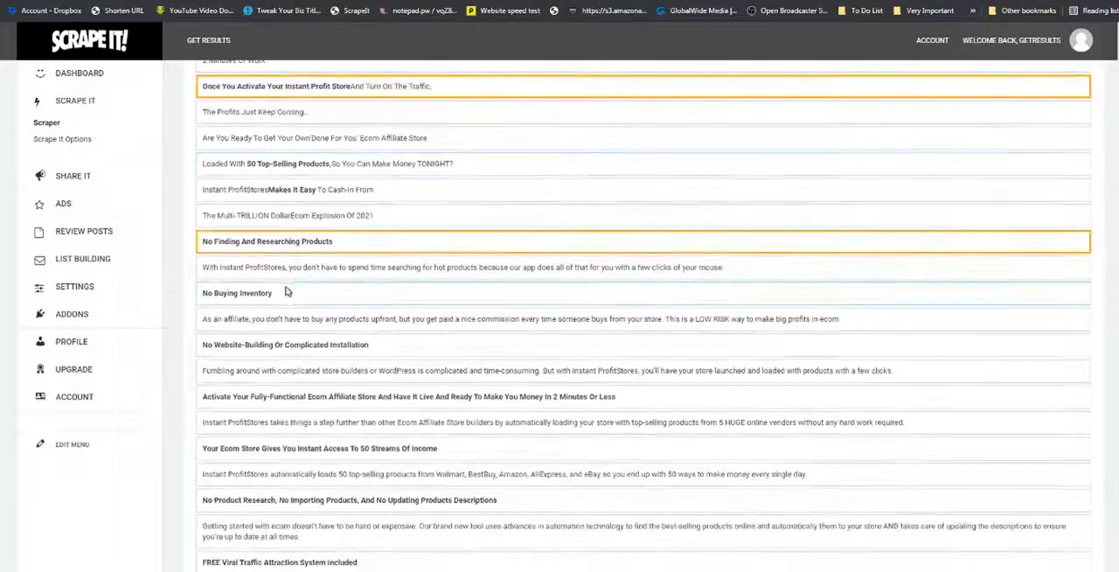
{"action": "left_click", "coordinate": [293, 294]}
{"action": "scroll", "coordinate": [293, 295], "scroll_direction": "down", "scroll_amount": 1}
{"action": "left_click", "coordinate": [292, 228]}
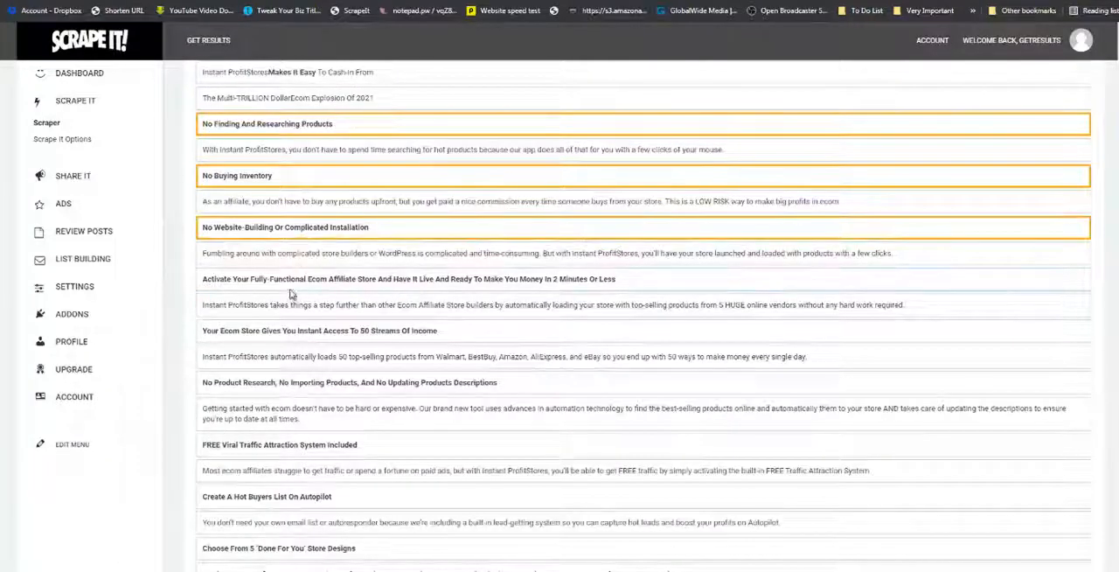
Select the "Activate Your Fully-Functional Ecom Affiliate Store" heading with its description, plus the "50 Streams Of Income" and "No Product Research" headings.
{"action": "left_click", "coordinate": [293, 278]}
{"action": "scroll", "coordinate": [290, 263], "scroll_direction": "down", "scroll_amount": 1}
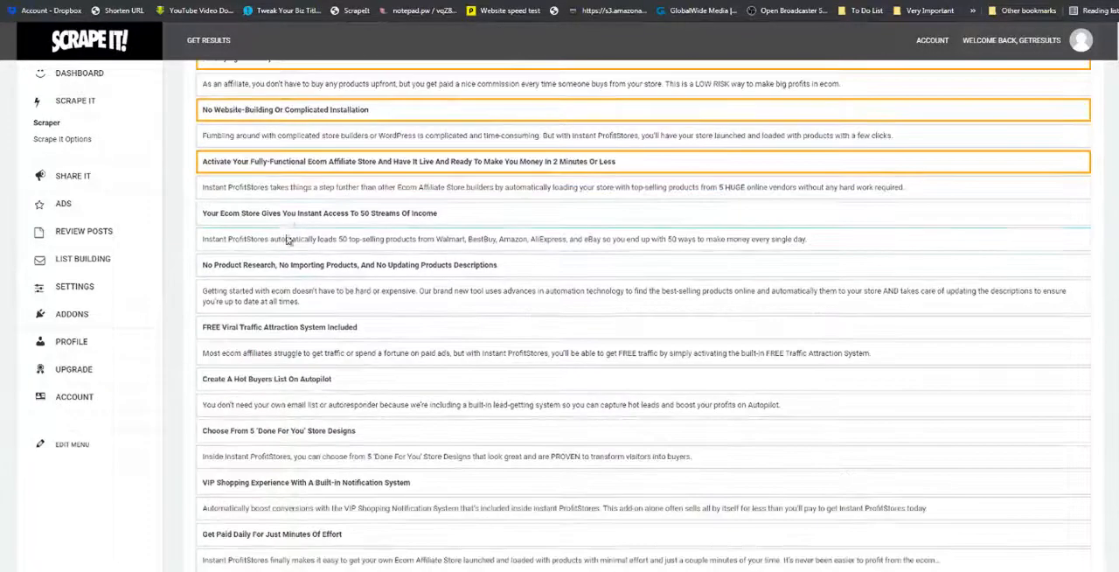
{"action": "left_click", "coordinate": [289, 189]}
{"action": "left_click", "coordinate": [285, 219]}
{"action": "left_click", "coordinate": [275, 265]}
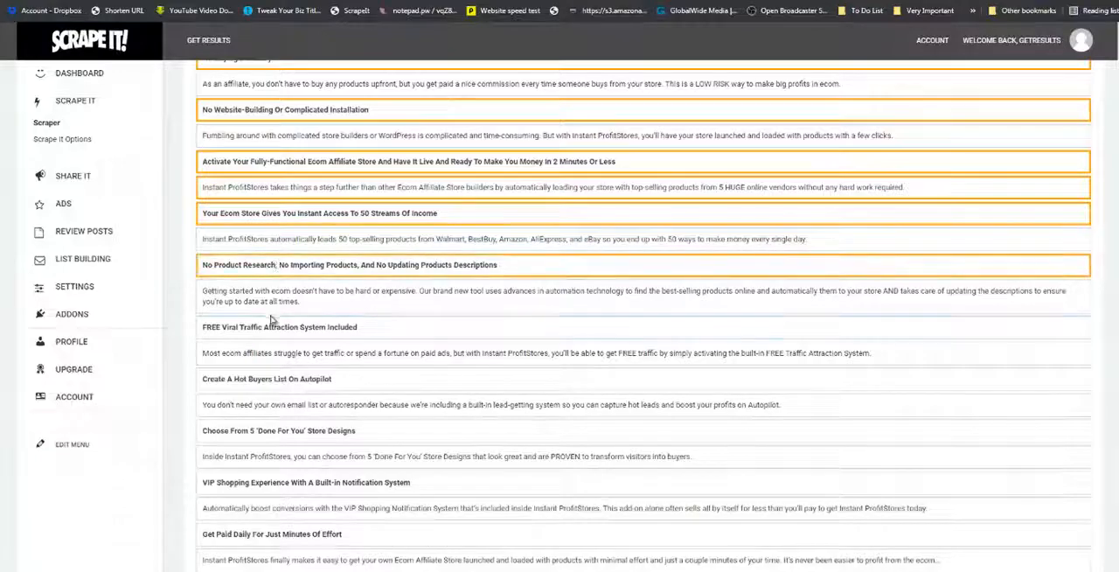
Select the five bold headings from "FREE Viral Traffic Attraction System Included" through "Get Paid Daily For Just Minutes Of Effort", without their descriptions.
{"action": "left_click", "coordinate": [273, 326]}
{"action": "scroll", "coordinate": [273, 326], "scroll_direction": "down", "scroll_amount": 2}
{"action": "left_click", "coordinate": [276, 202]}
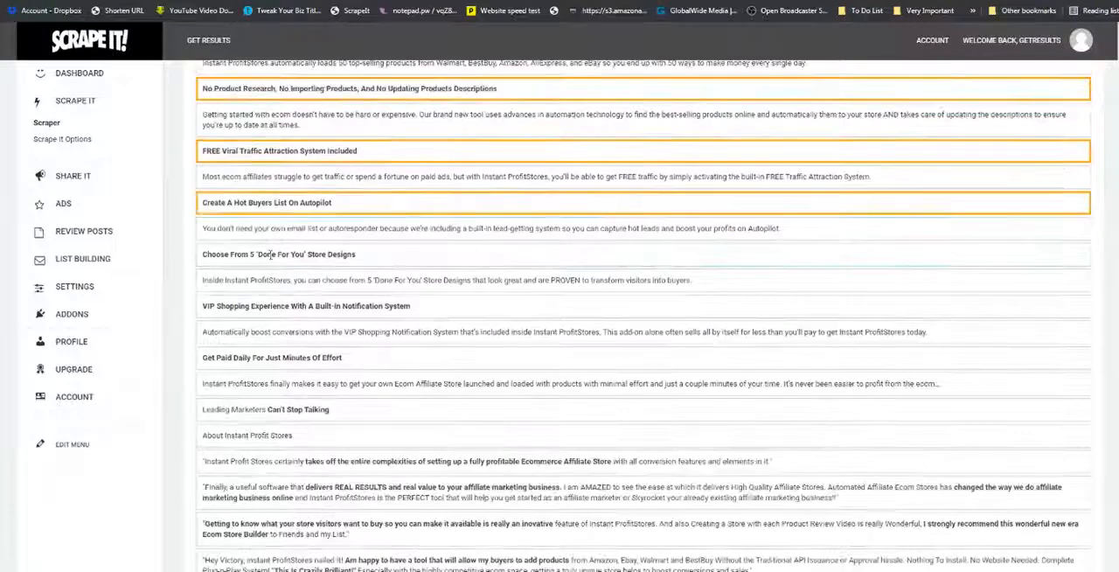
{"action": "left_click", "coordinate": [274, 254]}
{"action": "left_click", "coordinate": [273, 306]}
{"action": "left_click", "coordinate": [278, 357]}
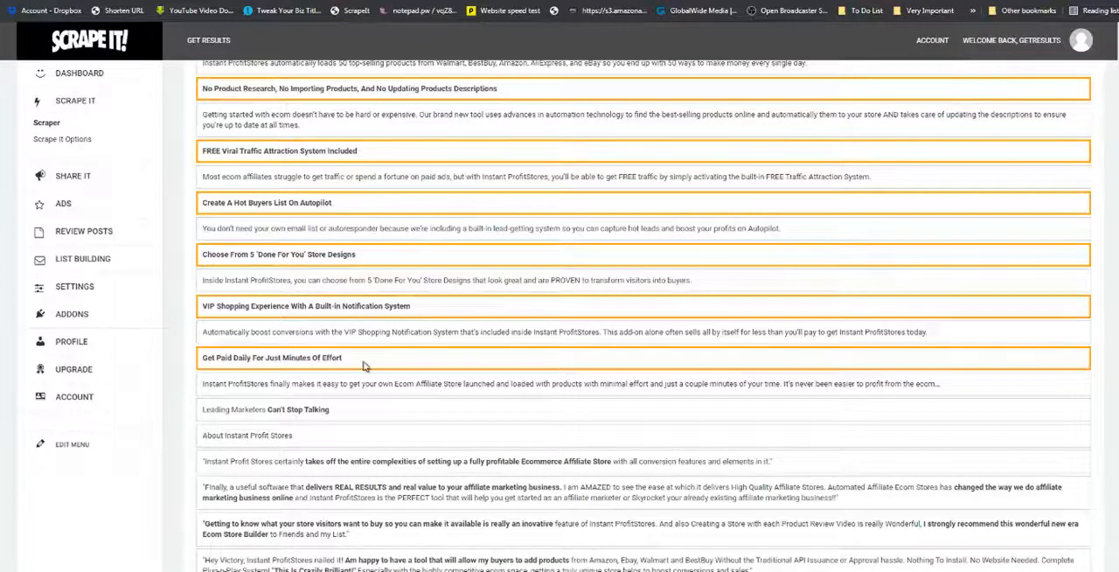
Select the six bold headings from "You Don't Need Any Design Skills" through "No Email Marketing Software Or Autoresponder Is Required" for Features.
{"action": "scroll", "coordinate": [374, 337], "scroll_direction": "up", "scroll_amount": 1}
{"action": "scroll", "coordinate": [674, 405], "scroll_direction": "down", "scroll_amount": 3}
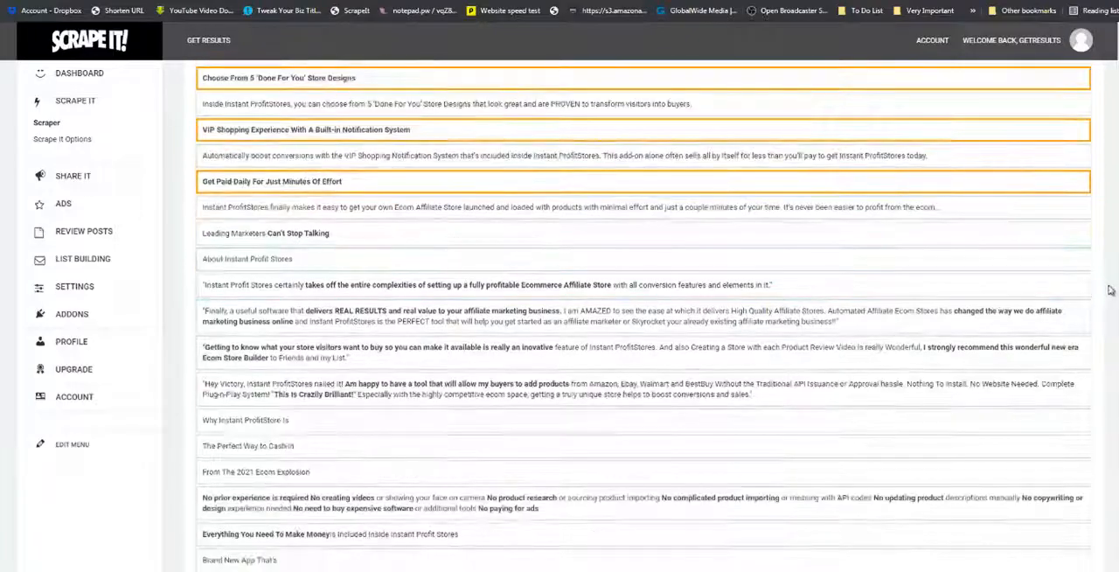
{"action": "scroll", "coordinate": [1108, 290], "scroll_direction": "down", "scroll_amount": 6}
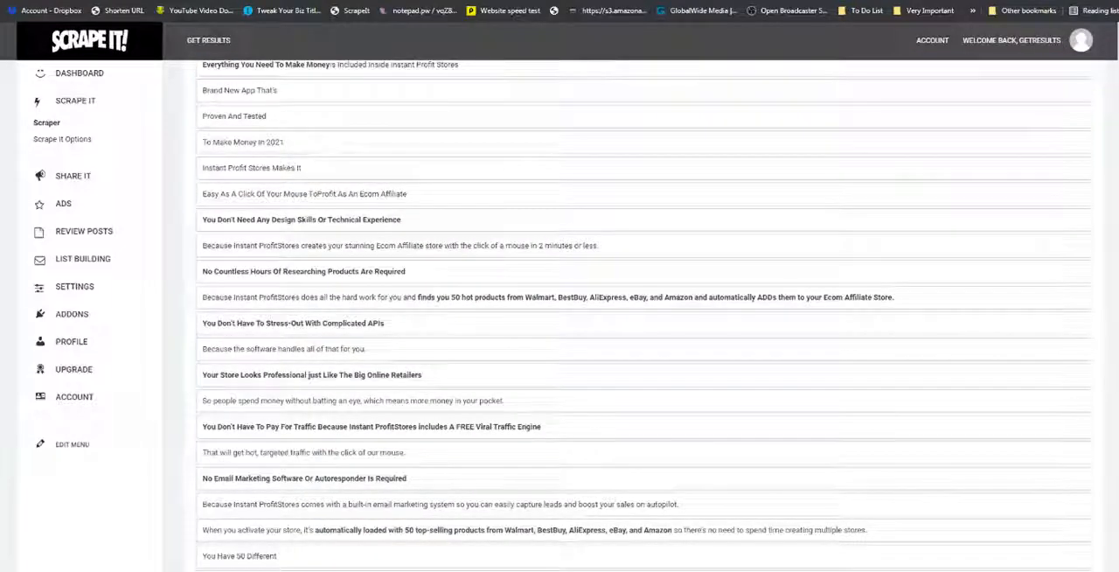
{"action": "left_click", "coordinate": [352, 224]}
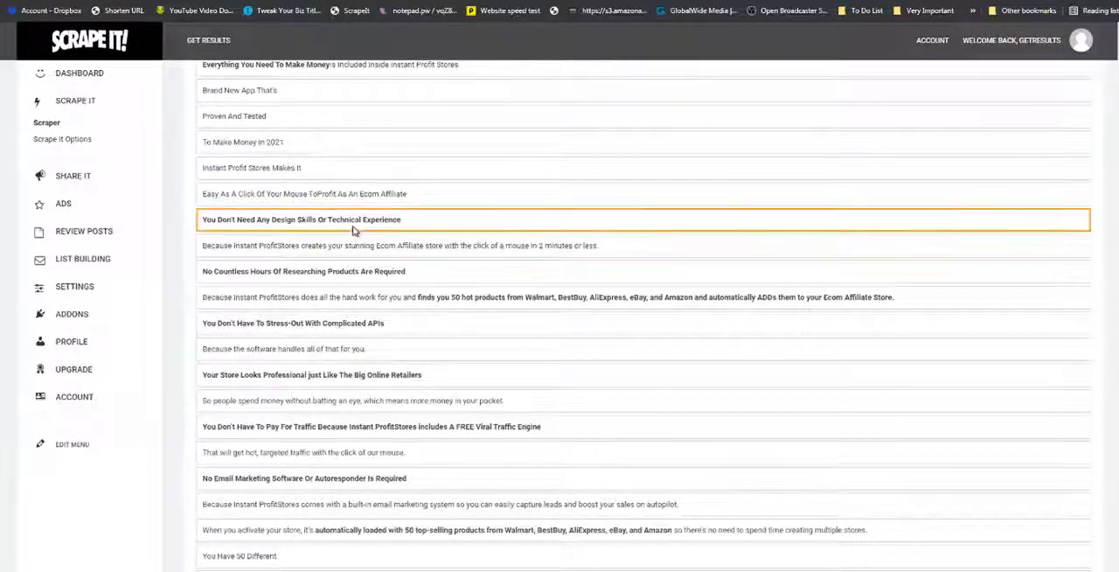
{"action": "left_click", "coordinate": [325, 271]}
{"action": "left_click", "coordinate": [306, 323]}
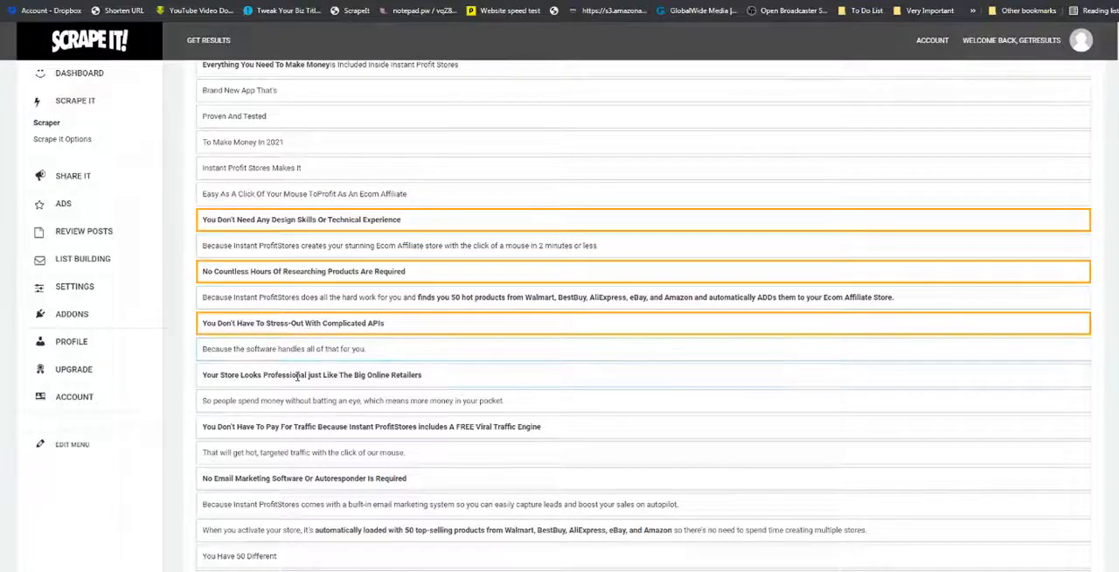
{"action": "left_click", "coordinate": [298, 375]}
{"action": "left_click", "coordinate": [297, 426]}
{"action": "left_click", "coordinate": [308, 477]}
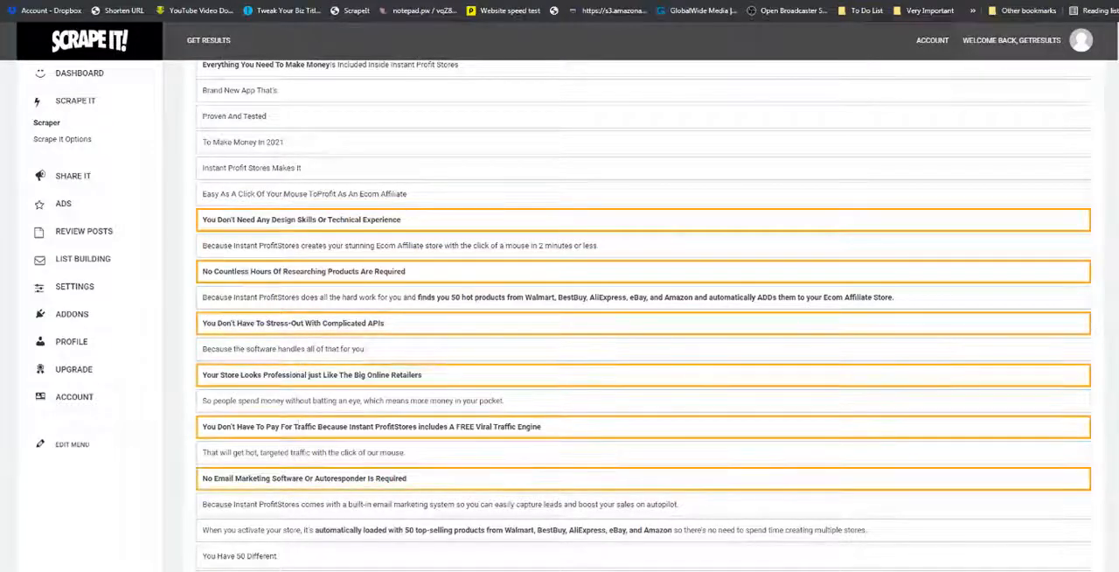
Go to the Bonuses section and select the "Get These Bonuses" and "Valued At $1,988 For FREE" lines.
{"action": "scroll", "coordinate": [642, 349], "scroll_direction": "up", "scroll_amount": 20}
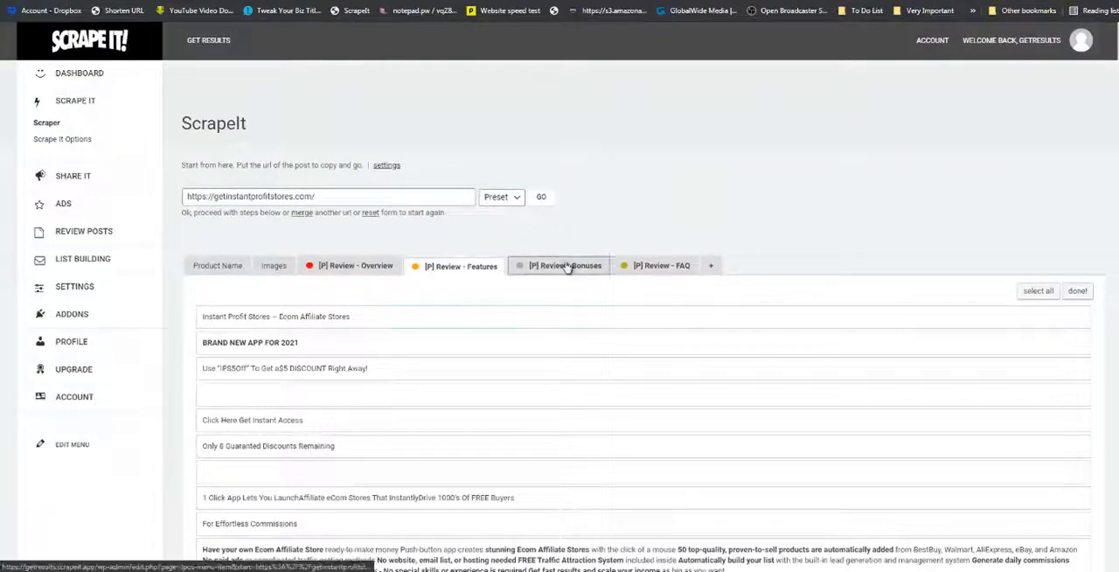
{"action": "left_click_drag", "start_coordinate": [1115, 50], "coordinate": [1103, 397]}
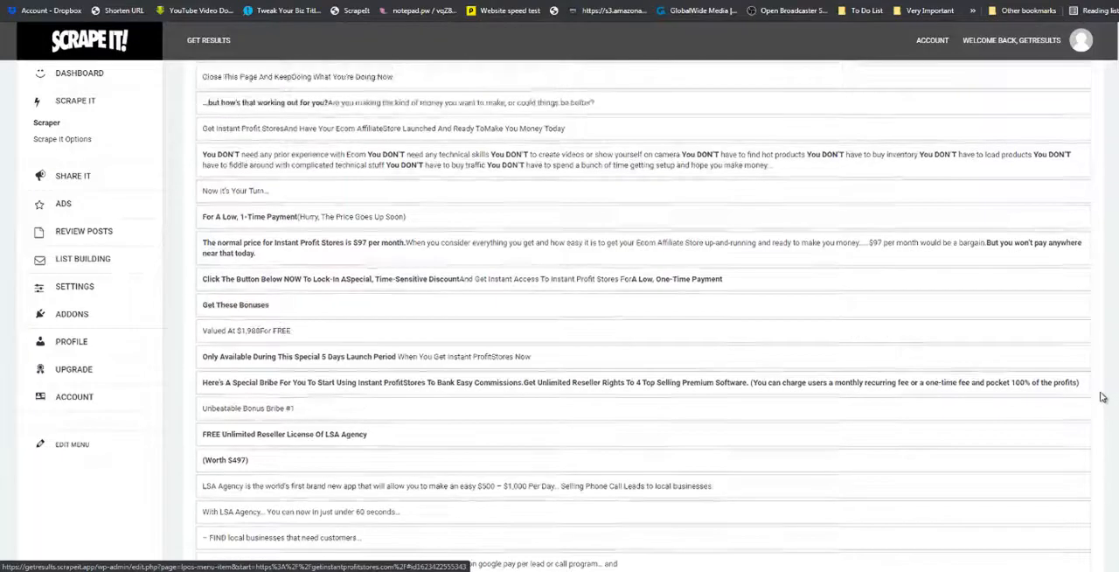
{"action": "left_click", "coordinate": [290, 311]}
{"action": "left_click", "coordinate": [287, 337]}
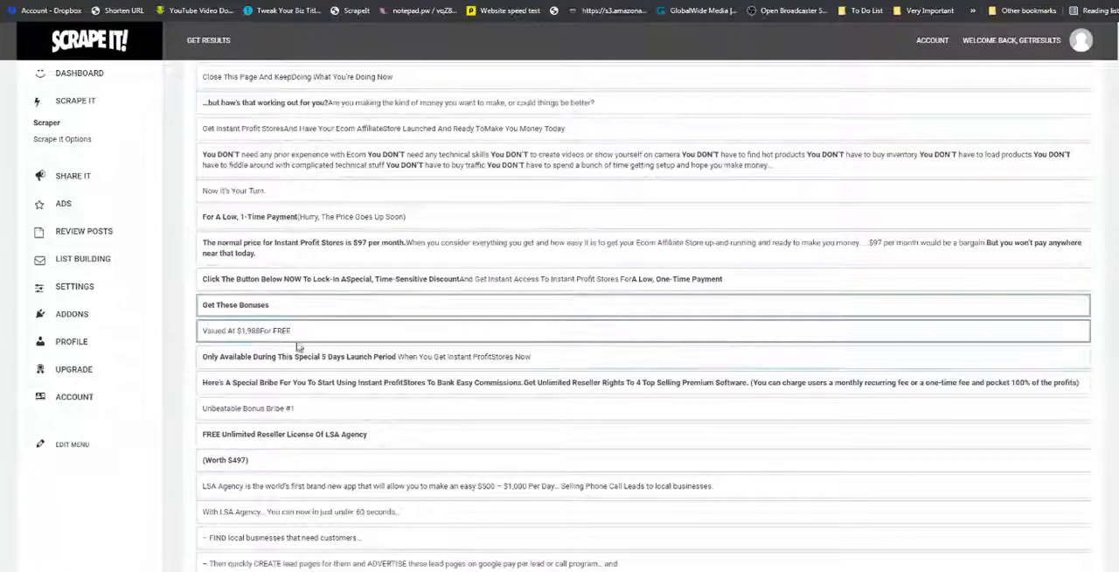
Select the LSA Agency bonus text from its "FREE Unlimited Reseller License" title through the "GENERATE hot buyer leads" line.
{"action": "scroll", "coordinate": [301, 341], "scroll_direction": "down", "scroll_amount": 2}
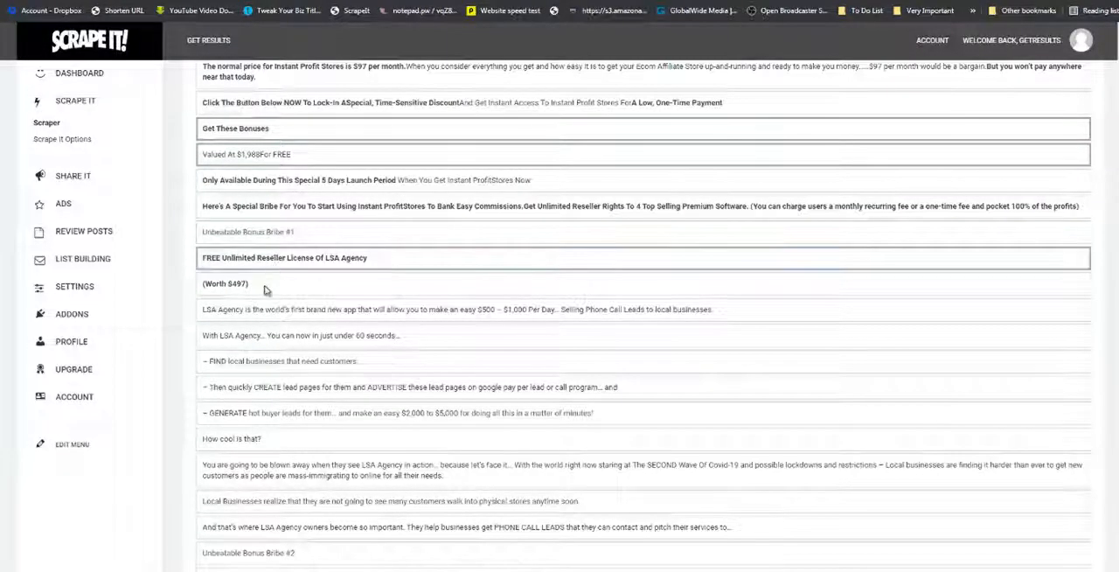
{"action": "left_click", "coordinate": [265, 338]}
{"action": "left_click", "coordinate": [269, 362]}
{"action": "scroll", "coordinate": [271, 362], "scroll_direction": "down", "scroll_amount": 2}
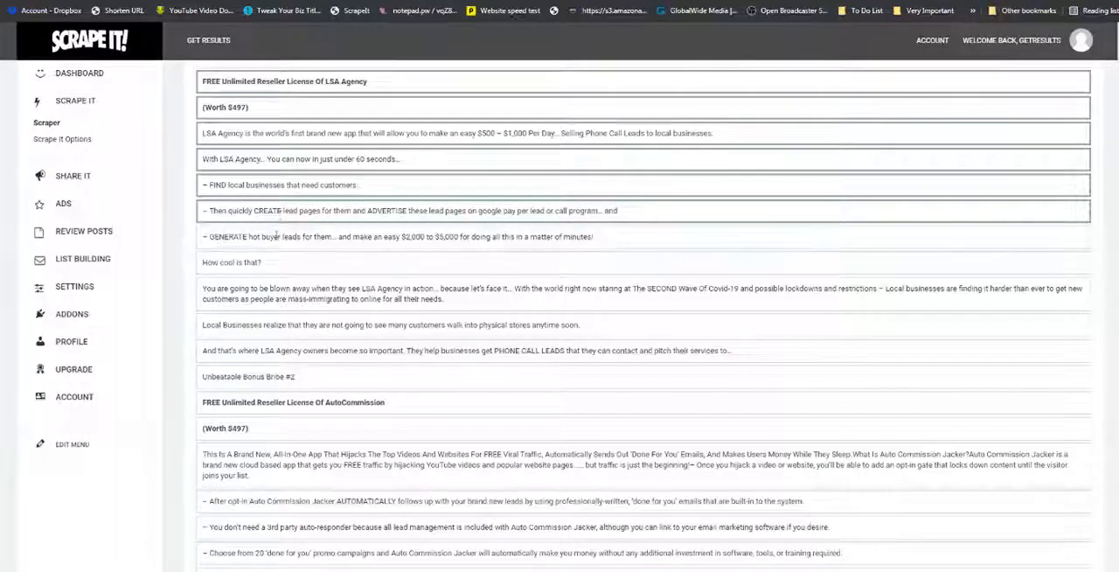
{"action": "left_click", "coordinate": [258, 237]}
{"action": "left_click", "coordinate": [223, 262]}
Select the AutoCommission bonus title, its "(Worth $497)" line, the description paragraph and the four dashed feature lines below it.
{"action": "scroll", "coordinate": [262, 265], "scroll_direction": "down", "scroll_amount": 2}
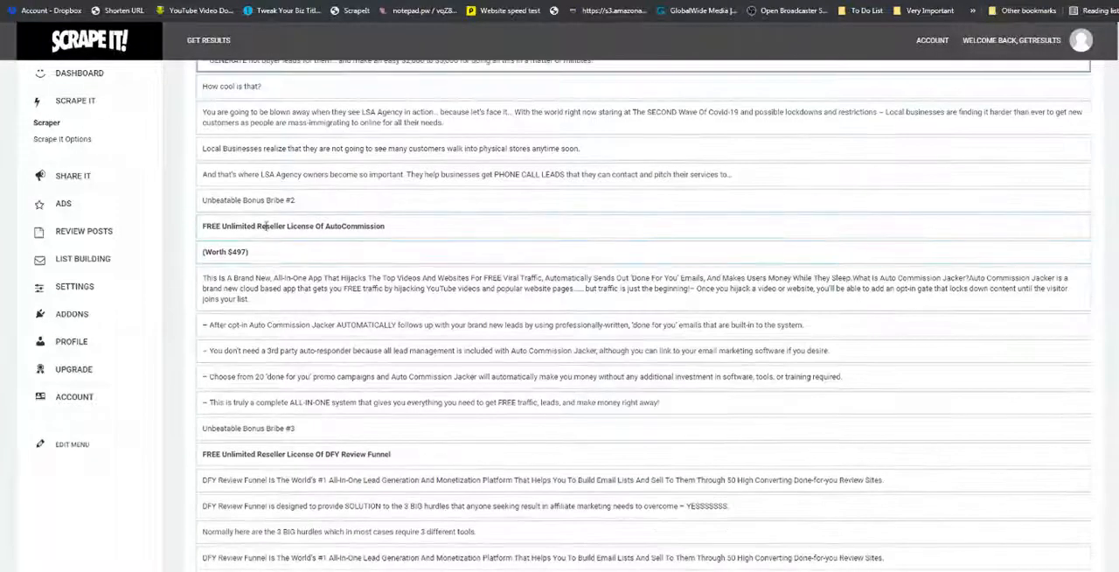
{"action": "left_click", "coordinate": [262, 226]}
{"action": "left_click", "coordinate": [265, 252]}
{"action": "scroll", "coordinate": [271, 241], "scroll_direction": "down", "scroll_amount": 1}
{"action": "left_click", "coordinate": [268, 242]}
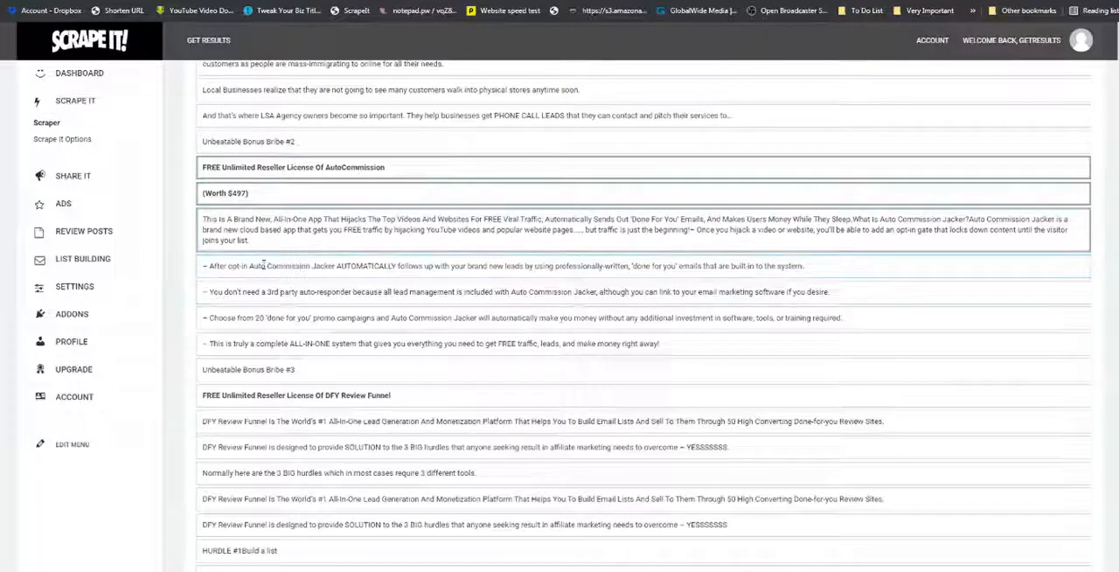
{"action": "left_click", "coordinate": [260, 266]}
{"action": "left_click", "coordinate": [259, 292]}
{"action": "left_click", "coordinate": [258, 318]}
{"action": "left_click", "coordinate": [260, 344]}
Select the "Unbeatable Bonus Bribe #3" line, the DFY Review Funnel license title and its first description line.
{"action": "left_click", "coordinate": [260, 369]}
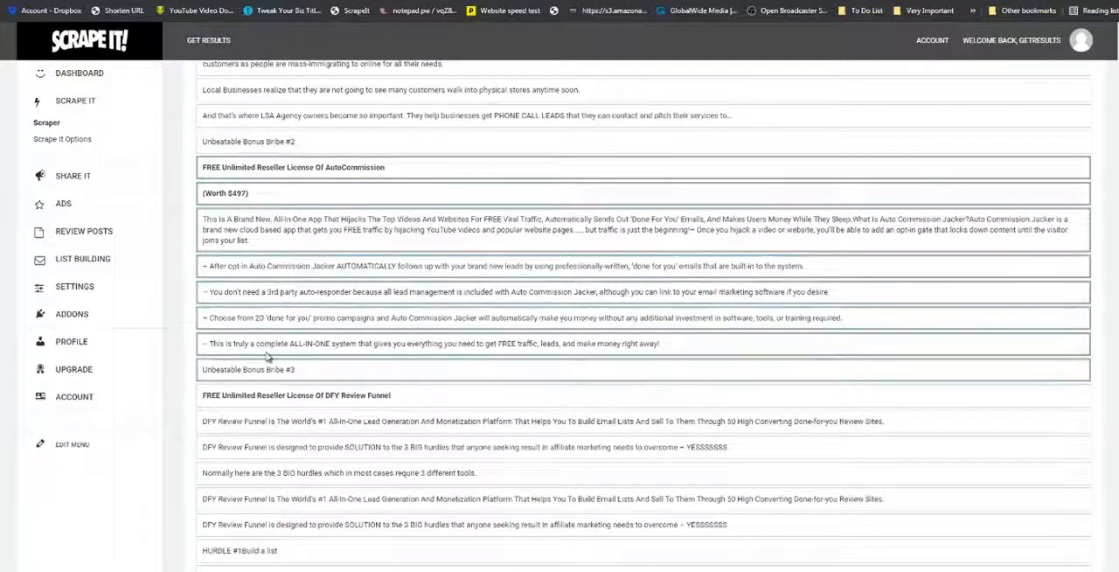
{"action": "scroll", "coordinate": [261, 349], "scroll_direction": "down", "scroll_amount": 3}
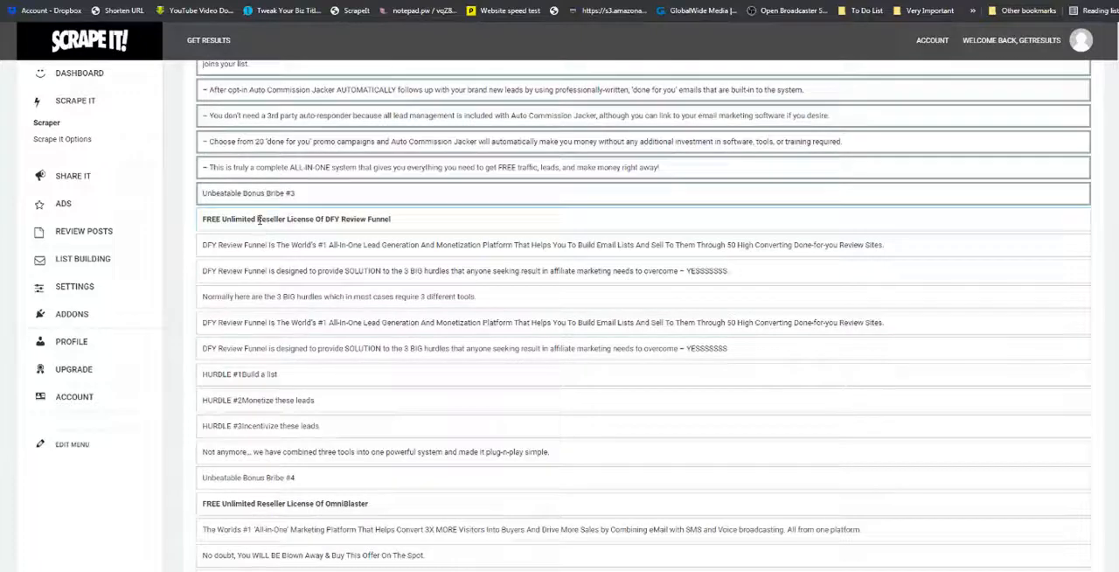
{"action": "left_click", "coordinate": [262, 225]}
{"action": "scroll", "coordinate": [268, 265], "scroll_direction": "down", "scroll_amount": 2}
{"action": "scroll", "coordinate": [267, 264], "scroll_direction": "down", "scroll_amount": 1}
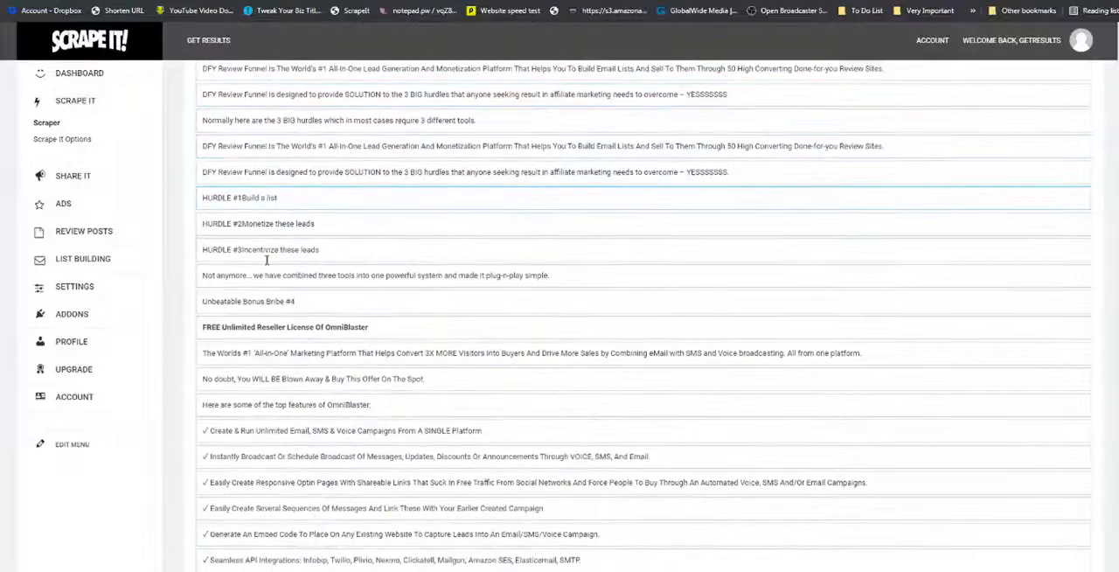
{"action": "scroll", "coordinate": [268, 264], "scroll_direction": "up", "scroll_amount": 2}
{"action": "left_click", "coordinate": [255, 190]}
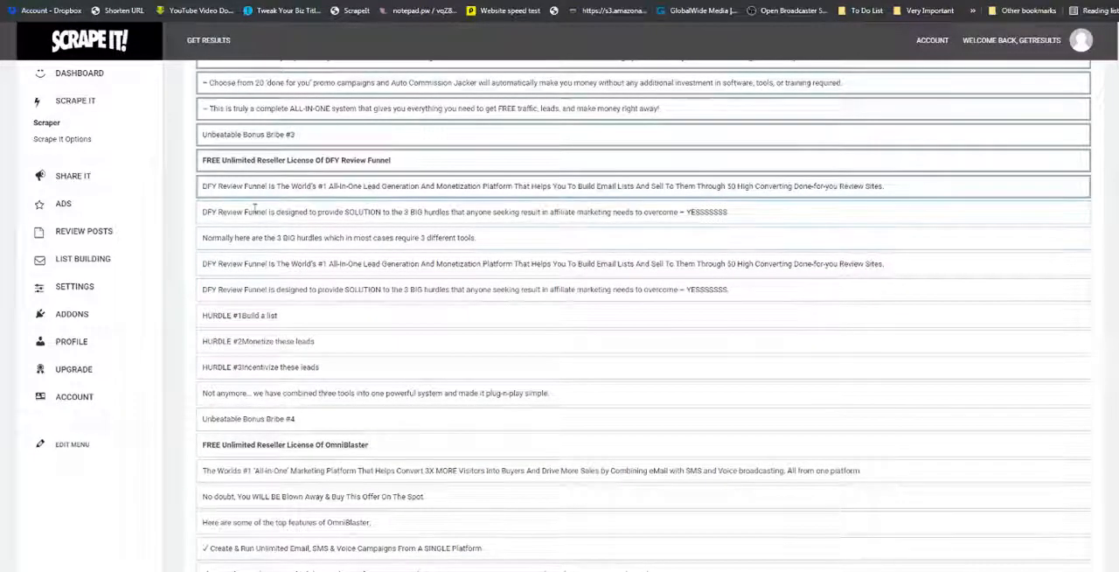
Select the remaining DFY Review Funnel lines from "designed to provide SOLUTION" through "HURDLE #3 Incentivize these leads".
{"action": "left_click", "coordinate": [254, 214]}
{"action": "left_click", "coordinate": [254, 239]}
{"action": "left_click", "coordinate": [254, 264]}
{"action": "left_click", "coordinate": [253, 290]}
{"action": "left_click", "coordinate": [252, 318]}
{"action": "left_click", "coordinate": [254, 343]}
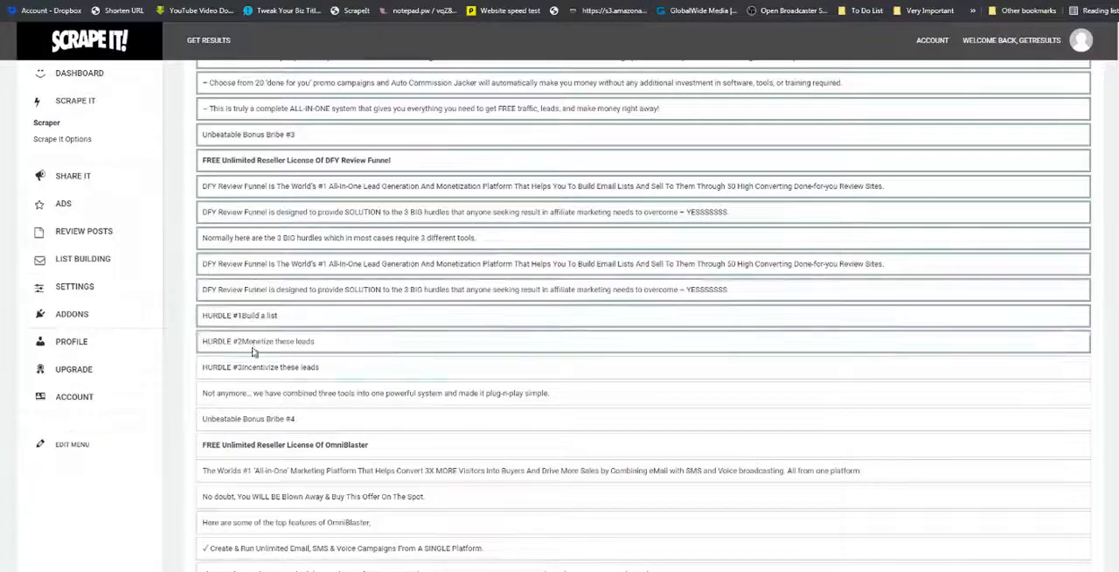
{"action": "left_click", "coordinate": [255, 368]}
Select the OmniBlaster license title, its three introductory lines and the "Create & Run Unlimited Email, SMS & Voice Campaigns" feature.
{"action": "scroll", "coordinate": [257, 363], "scroll_direction": "down", "scroll_amount": 3}
{"action": "left_click", "coordinate": [273, 270]}
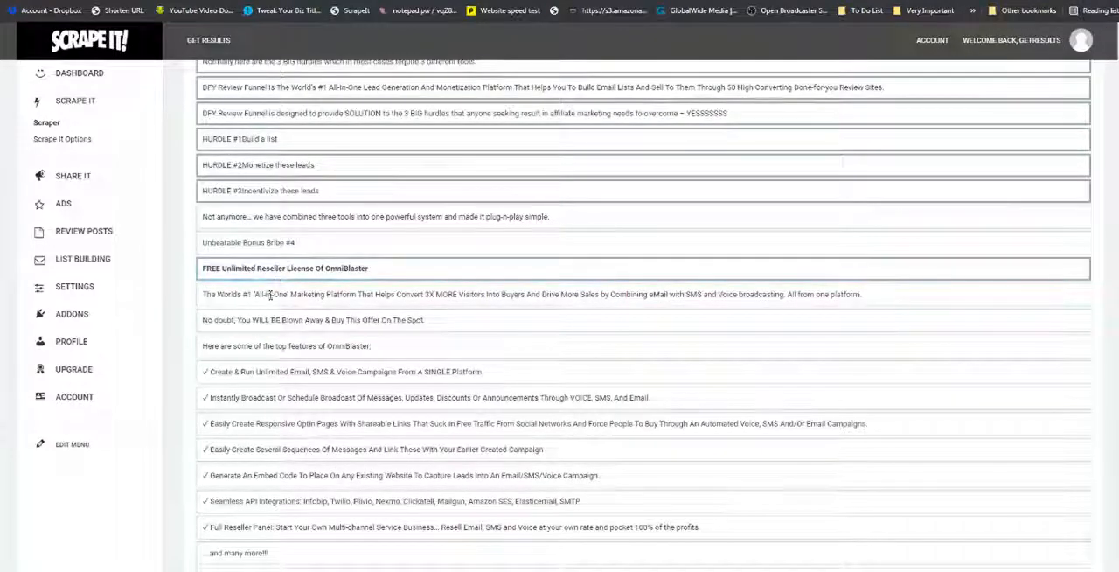
{"action": "left_click", "coordinate": [272, 295]}
{"action": "left_click", "coordinate": [280, 320]}
{"action": "left_click", "coordinate": [271, 346]}
{"action": "left_click", "coordinate": [265, 371]}
Select the other six check-marked OmniBlaster features, from "Instantly Broadcast Or Schedule Broadcast" through "Full Reseller Panel".
{"action": "scroll", "coordinate": [300, 341], "scroll_direction": "down", "scroll_amount": 3}
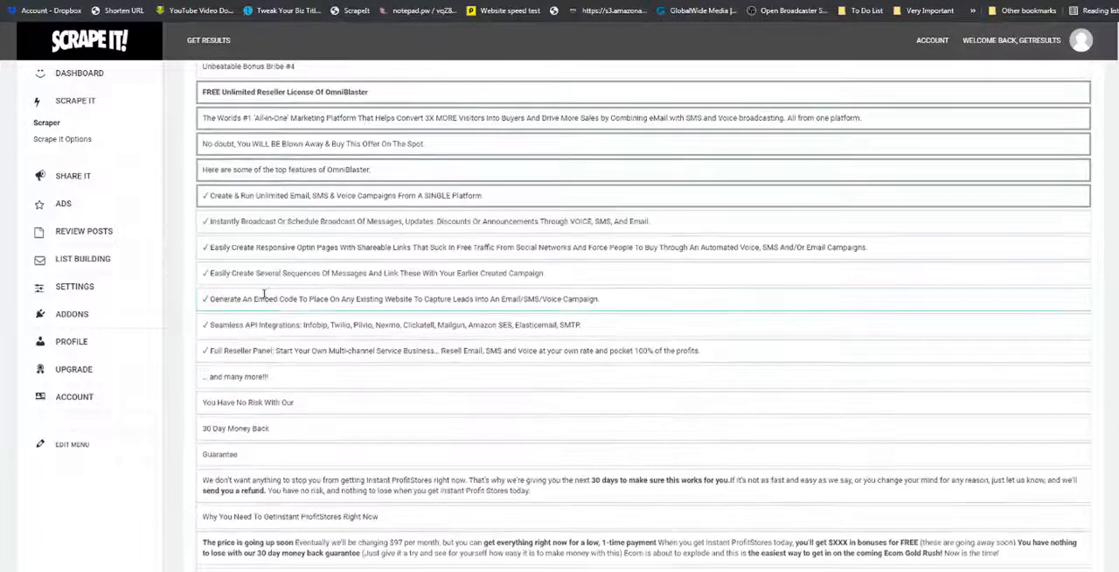
{"action": "left_click", "coordinate": [262, 221]}
{"action": "left_click", "coordinate": [261, 247]}
{"action": "left_click", "coordinate": [259, 274]}
{"action": "left_click", "coordinate": [257, 298]}
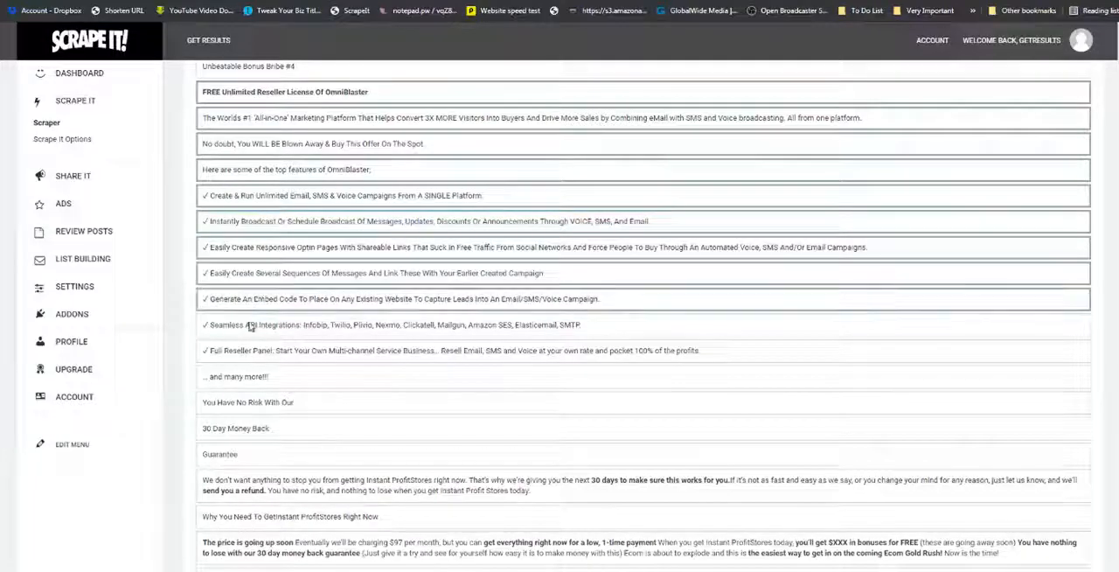
{"action": "left_click", "coordinate": [249, 325]}
{"action": "left_click", "coordinate": [247, 350]}
{"action": "scroll", "coordinate": [248, 350], "scroll_direction": "down", "scroll_amount": 7}
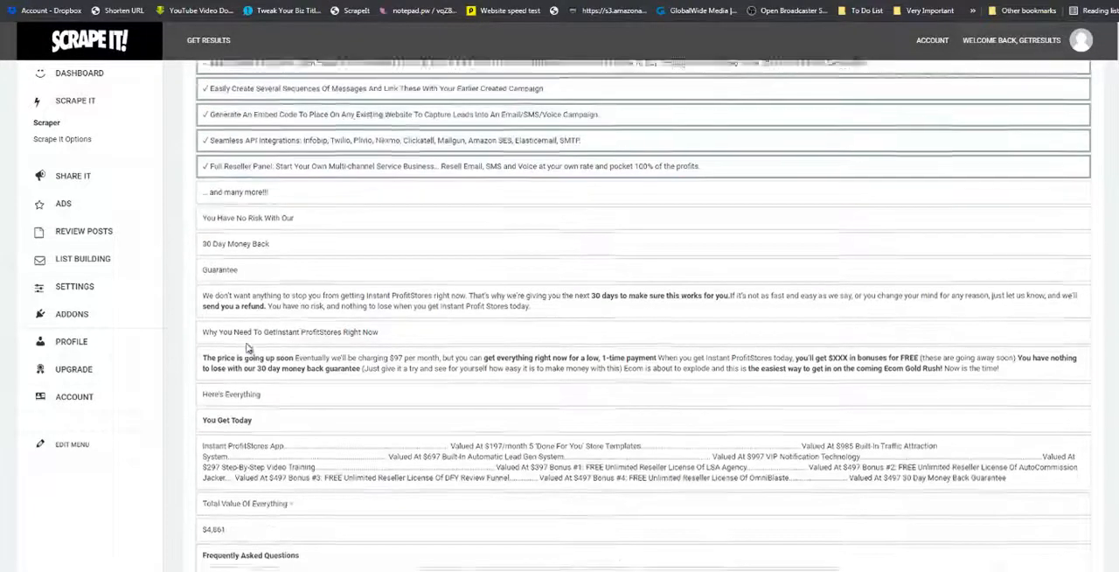
{"action": "left_click", "coordinate": [248, 350]}
{"action": "scroll", "coordinate": [247, 350], "scroll_direction": "up", "scroll_amount": 14}
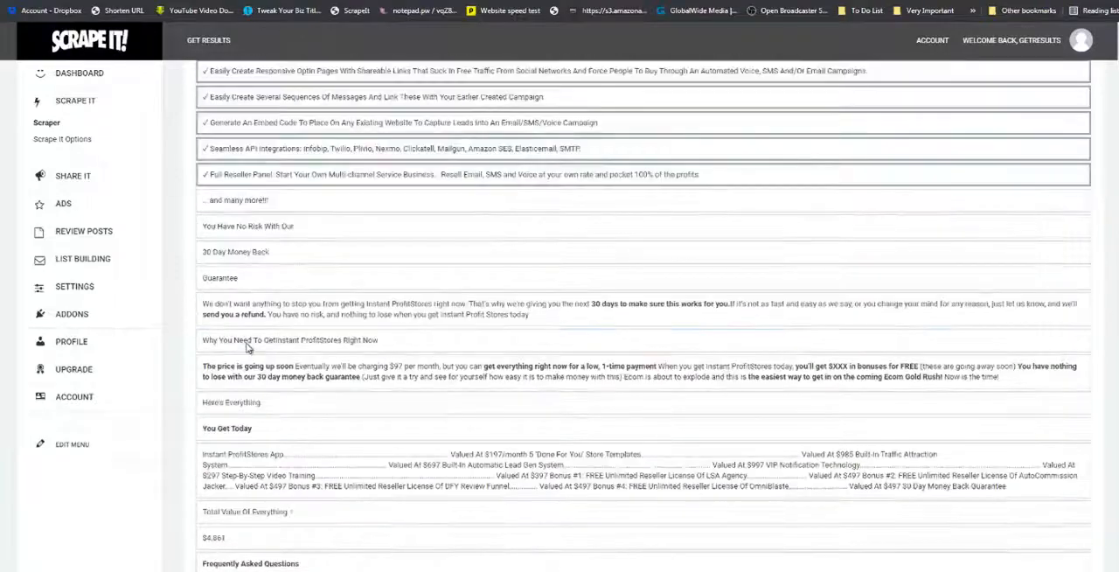
Switch from the bonuses section to the Review - FAQ section for content selection.
{"action": "scroll", "coordinate": [944, 231], "scroll_direction": "up", "scroll_amount": 20}
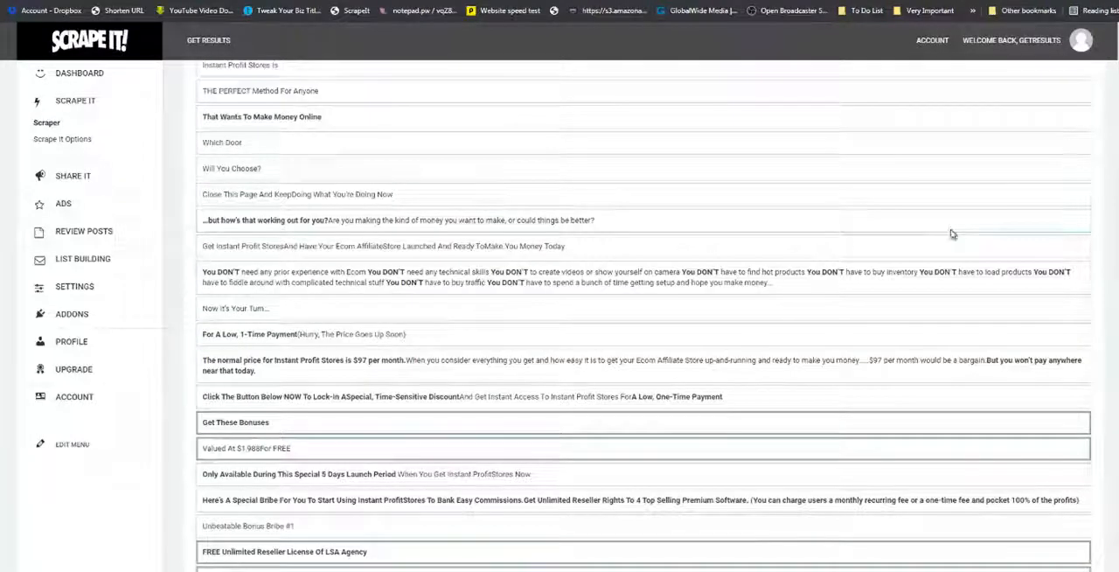
{"action": "scroll", "coordinate": [645, 315], "scroll_direction": "up", "scroll_amount": 15}
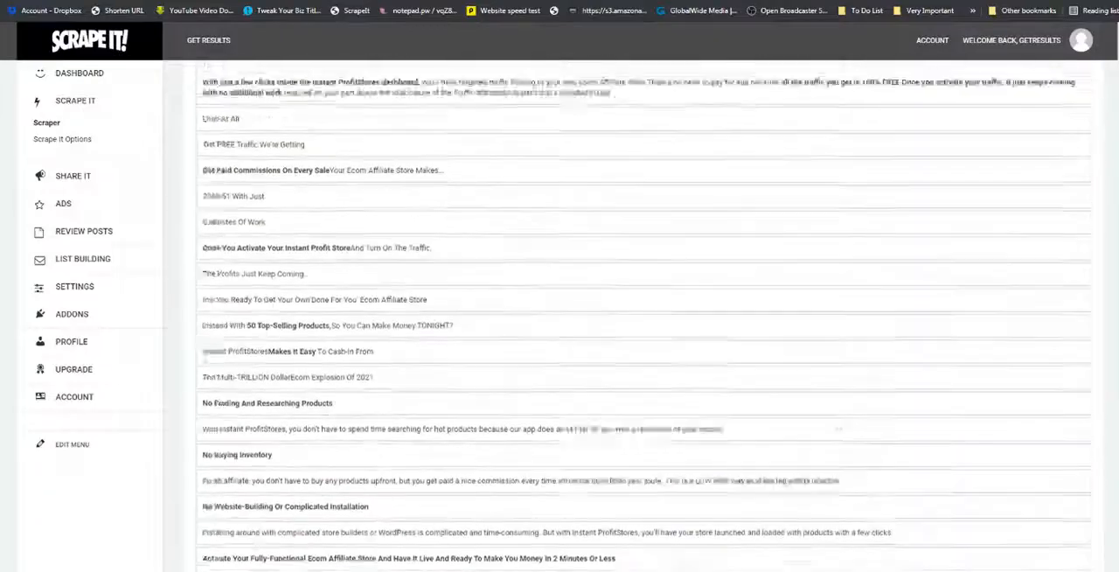
{"action": "scroll", "coordinate": [644, 315], "scroll_direction": "up", "scroll_amount": 20}
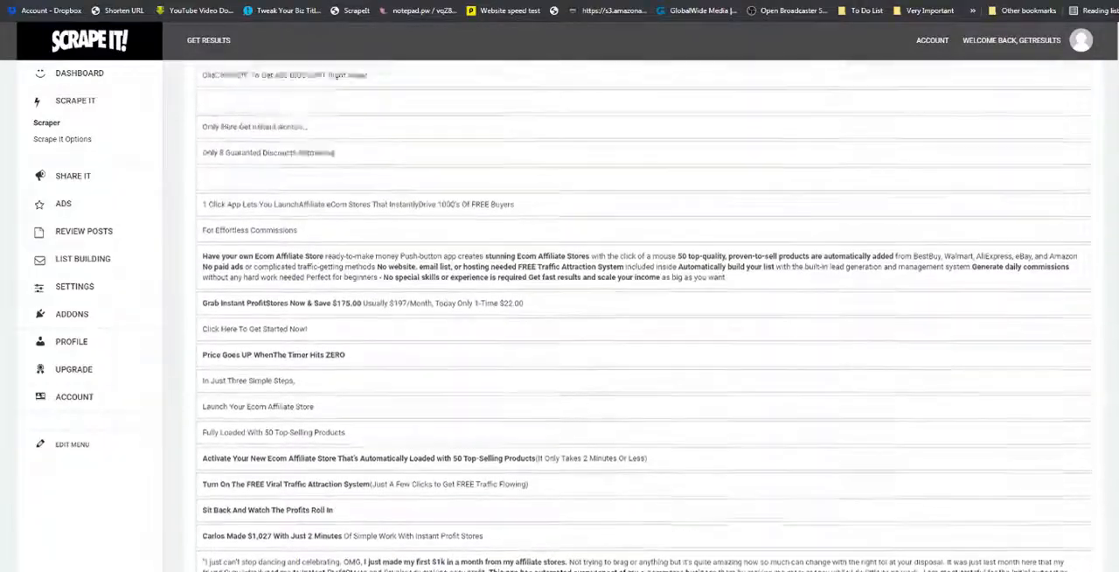
{"action": "scroll", "coordinate": [644, 315], "scroll_direction": "up", "scroll_amount": 1}
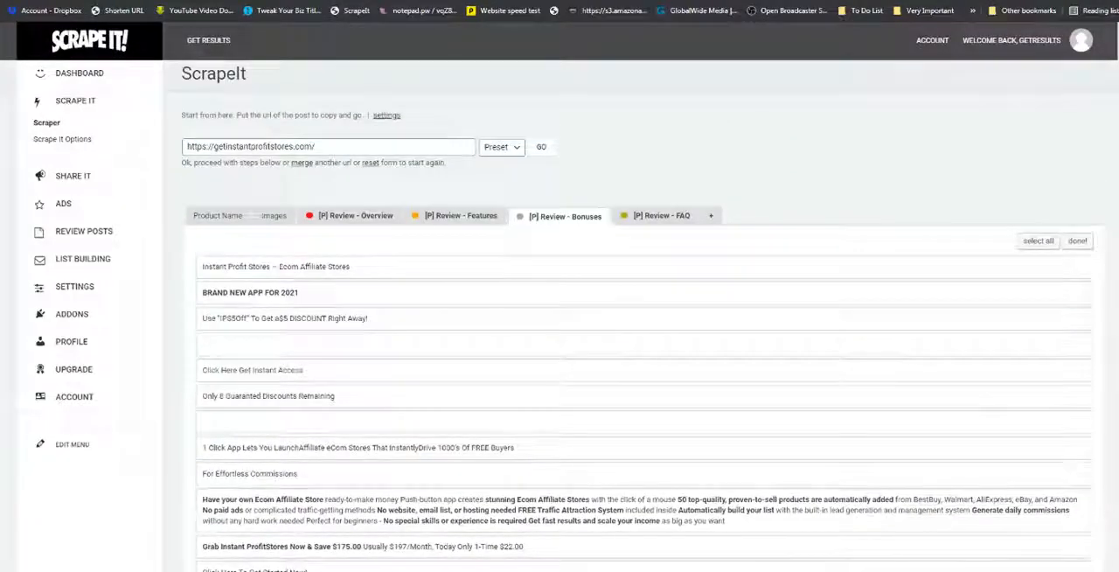
{"action": "left_click", "coordinate": [661, 218]}
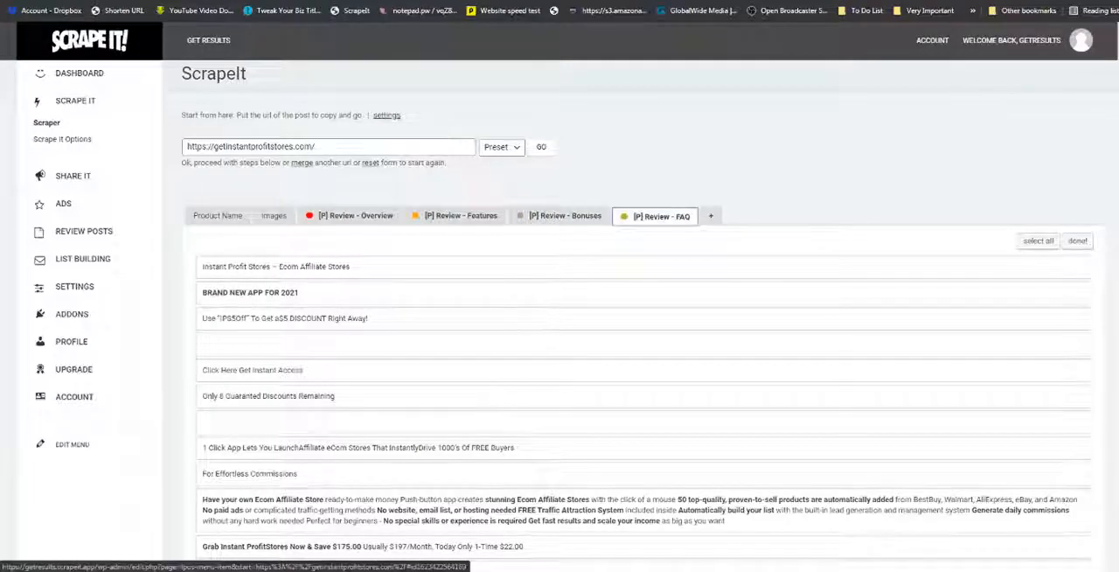
Select the "Frequently Asked Questions" heading, the prior experience and PC/Mac questions with their answers, and the money back guarantee question.
{"action": "scroll", "coordinate": [1108, 476], "scroll_direction": "down", "scroll_amount": 20}
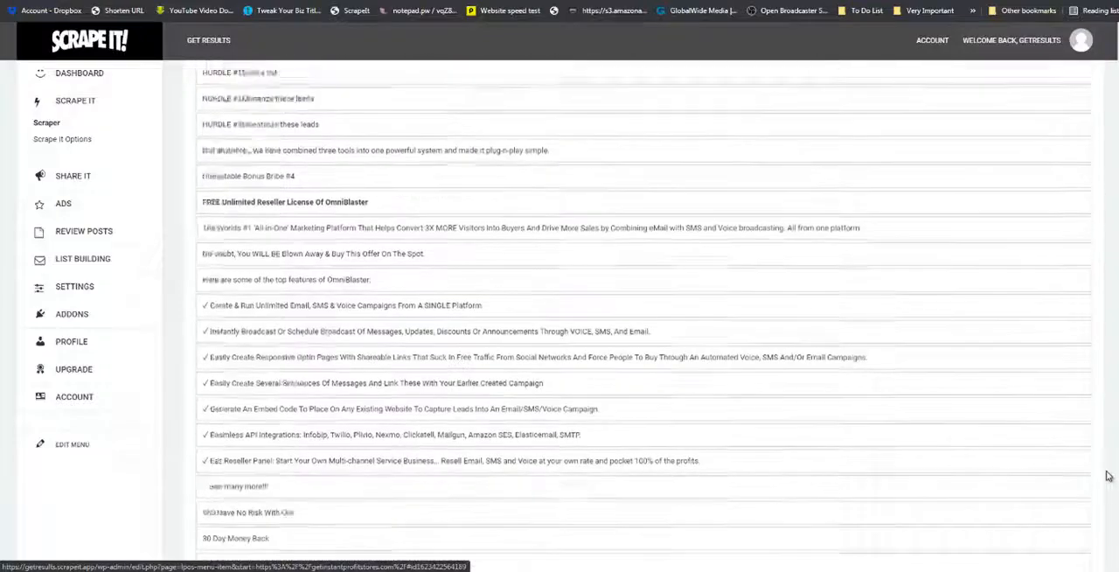
{"action": "scroll", "coordinate": [1108, 475], "scroll_direction": "down", "scroll_amount": 10}
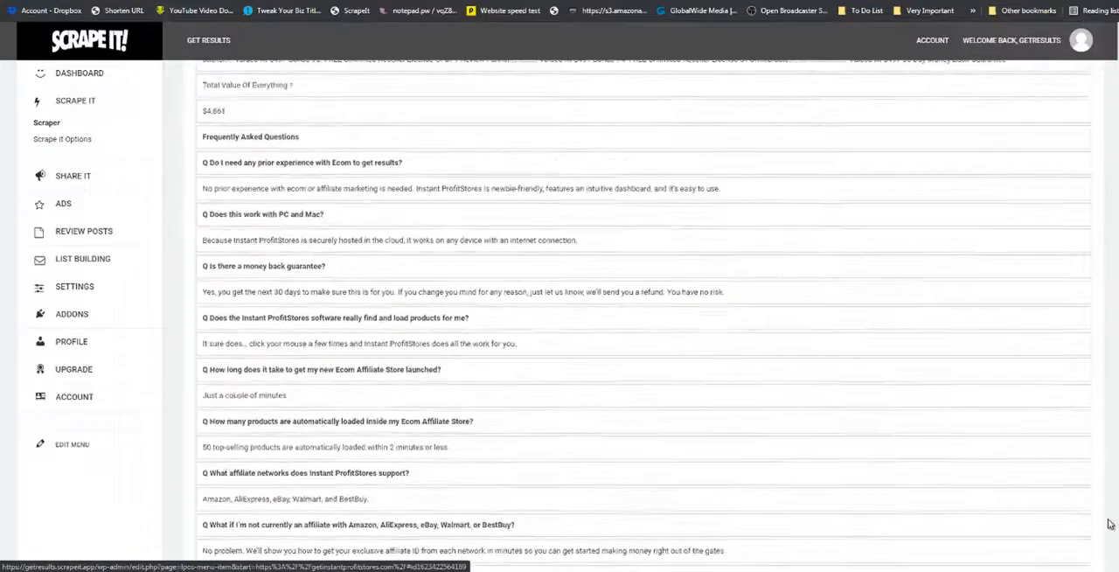
{"action": "left_click", "coordinate": [280, 135]}
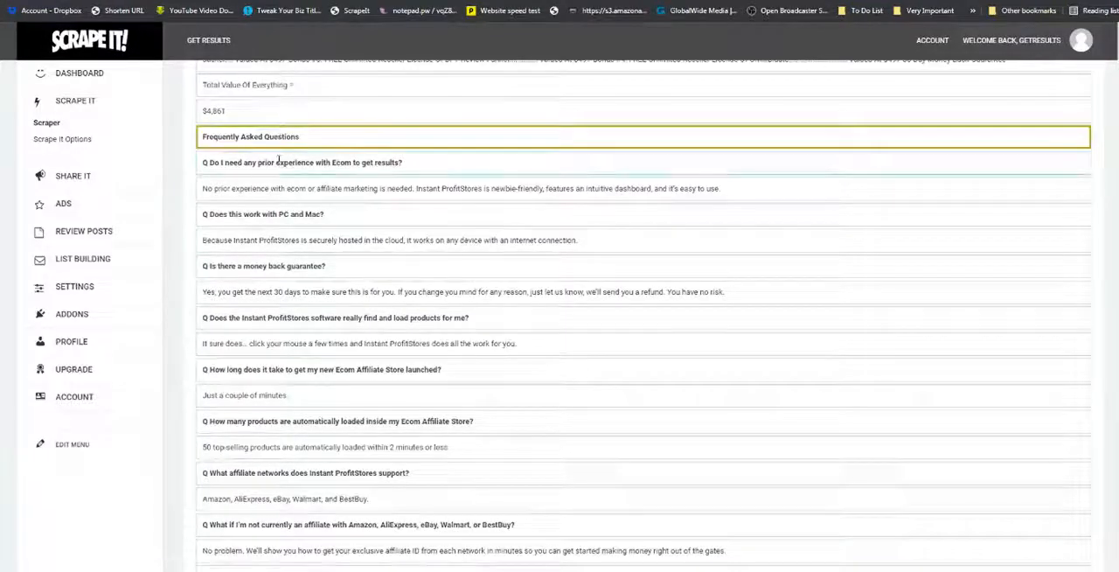
{"action": "left_click", "coordinate": [280, 162]}
{"action": "left_click", "coordinate": [276, 189]}
{"action": "left_click", "coordinate": [273, 215]}
{"action": "left_click", "coordinate": [271, 239]}
{"action": "left_click", "coordinate": [266, 265]}
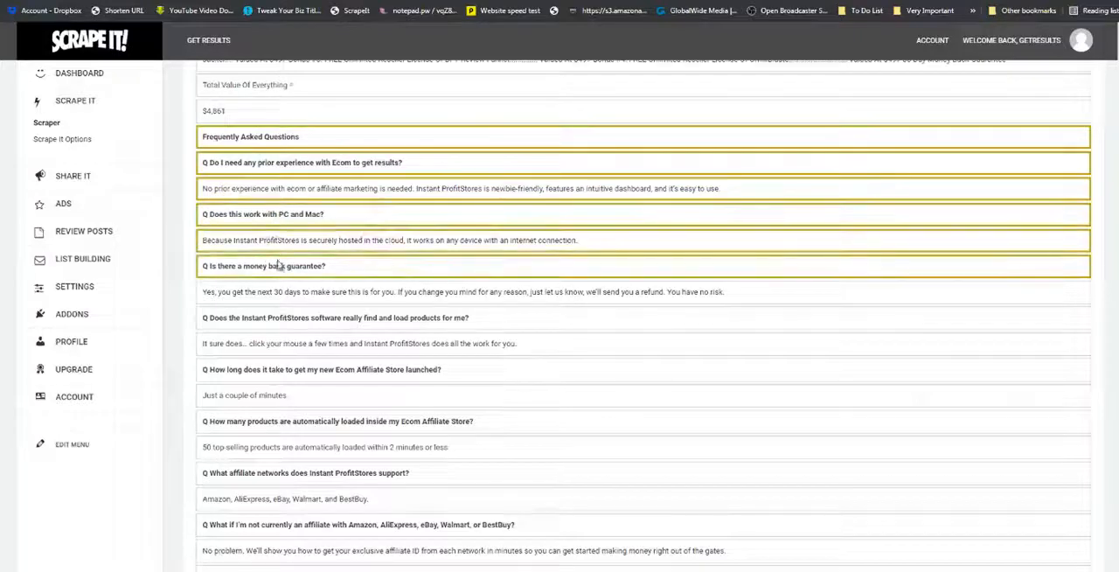
Select the FAQ lines from the money back guarantee answer through the "How many products are automatically loaded" question.
{"action": "scroll", "coordinate": [300, 255], "scroll_direction": "down", "scroll_amount": 1}
{"action": "left_click", "coordinate": [305, 184]}
{"action": "left_click", "coordinate": [301, 200]}
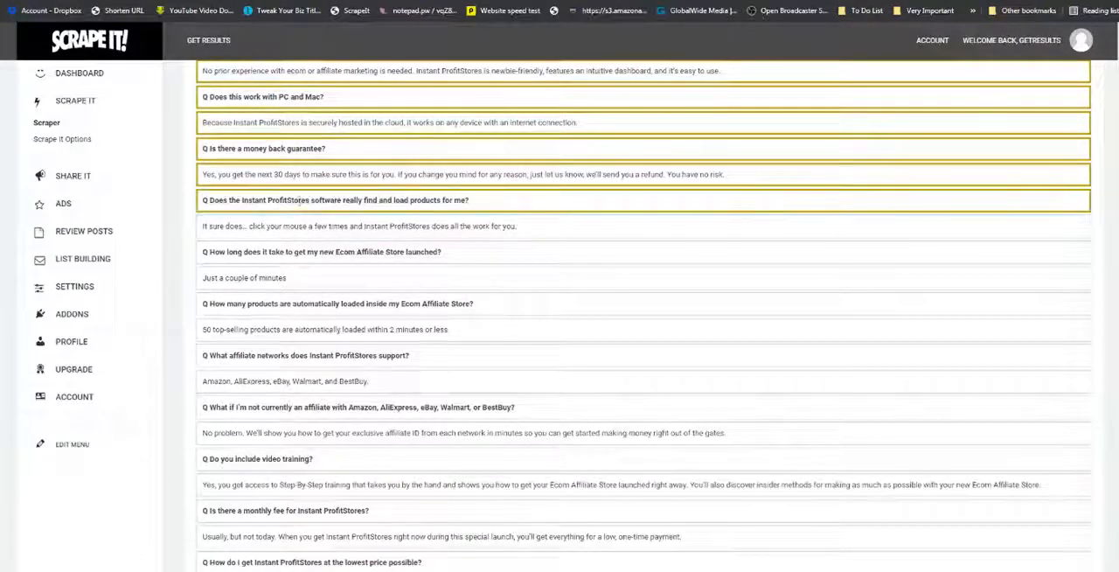
{"action": "left_click", "coordinate": [293, 226]}
{"action": "left_click", "coordinate": [288, 253]}
{"action": "left_click", "coordinate": [279, 277]}
{"action": "left_click", "coordinate": [274, 303]}
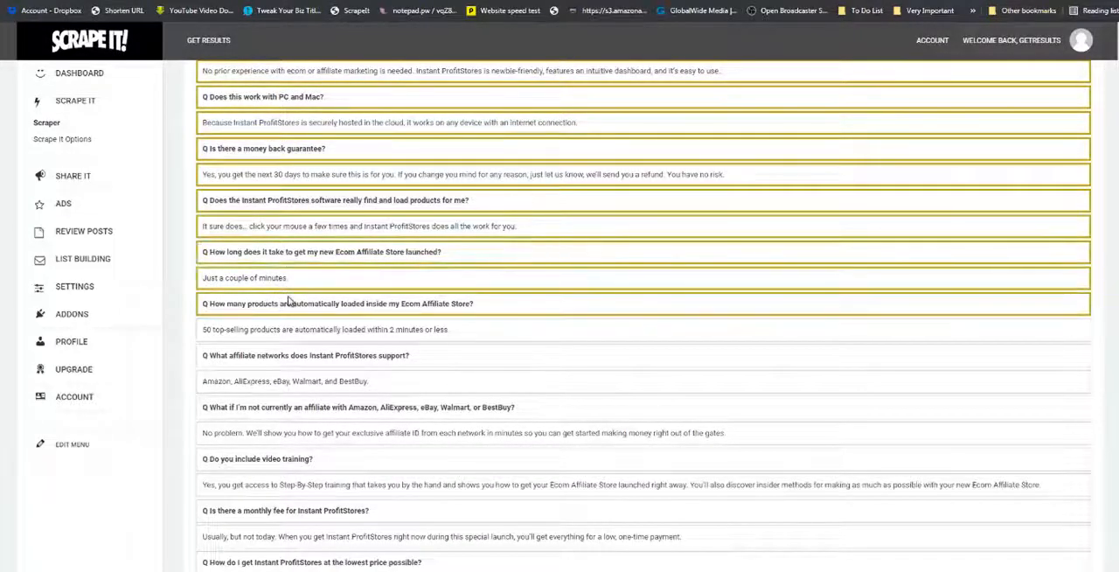
Select the FAQ lines from the "50 top-selling products" answer through the "Do you include video training?" question.
{"action": "scroll", "coordinate": [276, 304], "scroll_direction": "down", "scroll_amount": 1}
{"action": "left_click", "coordinate": [276, 214]}
{"action": "left_click", "coordinate": [274, 237]}
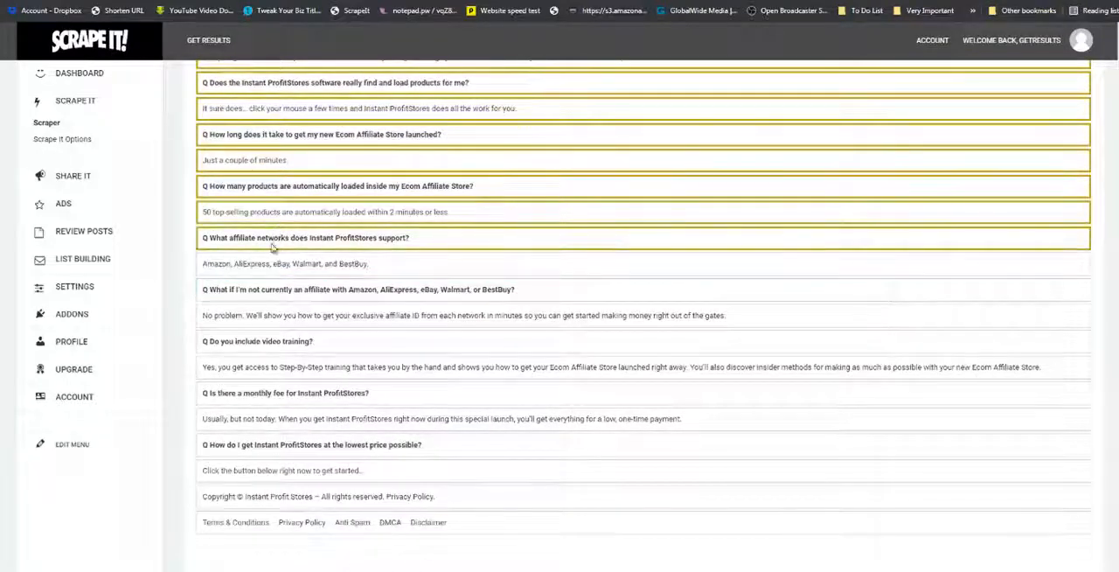
{"action": "left_click", "coordinate": [268, 262]}
{"action": "left_click", "coordinate": [264, 288]}
{"action": "left_click", "coordinate": [258, 315]}
{"action": "left_click", "coordinate": [256, 339]}
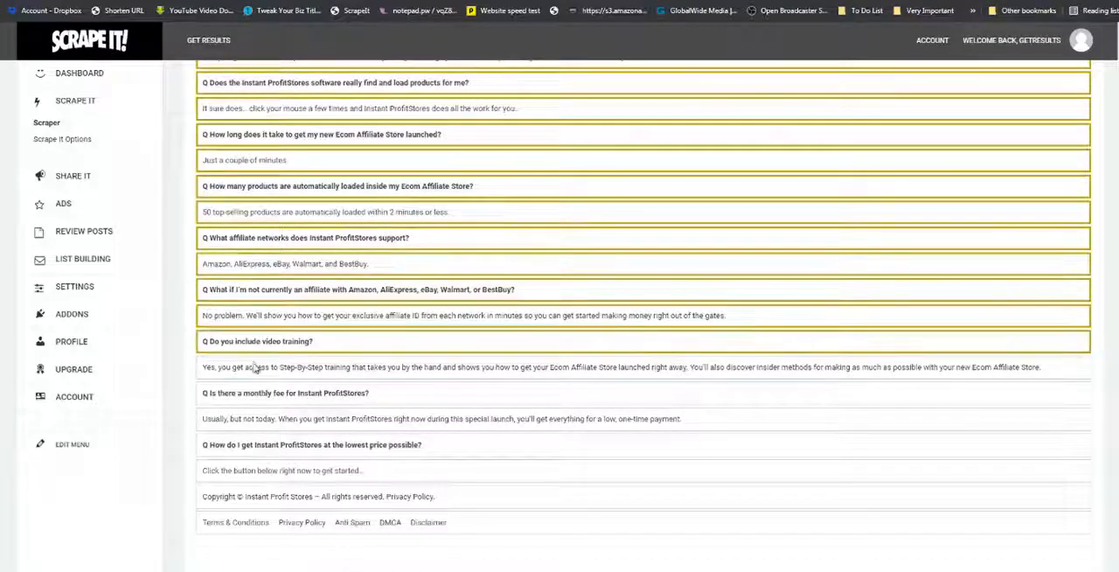
Select the FAQ lines from the video training answer through "Click the button below right now to get started" and finish the content selection.
{"action": "left_click", "coordinate": [255, 367]}
{"action": "left_click", "coordinate": [257, 394]}
{"action": "left_click", "coordinate": [258, 418]}
{"action": "left_click", "coordinate": [261, 444]}
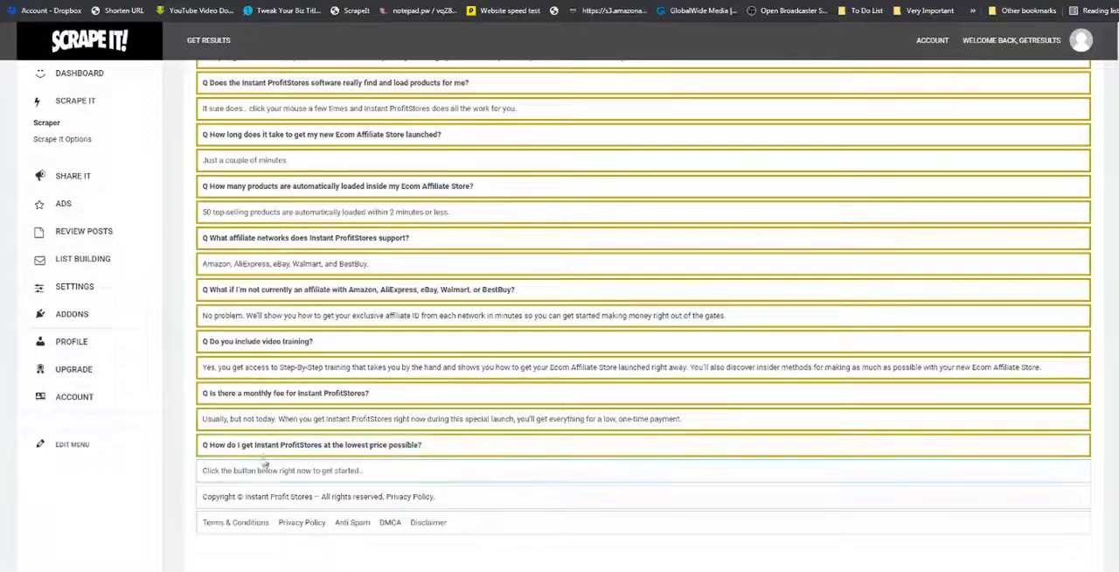
{"action": "left_click", "coordinate": [267, 470]}
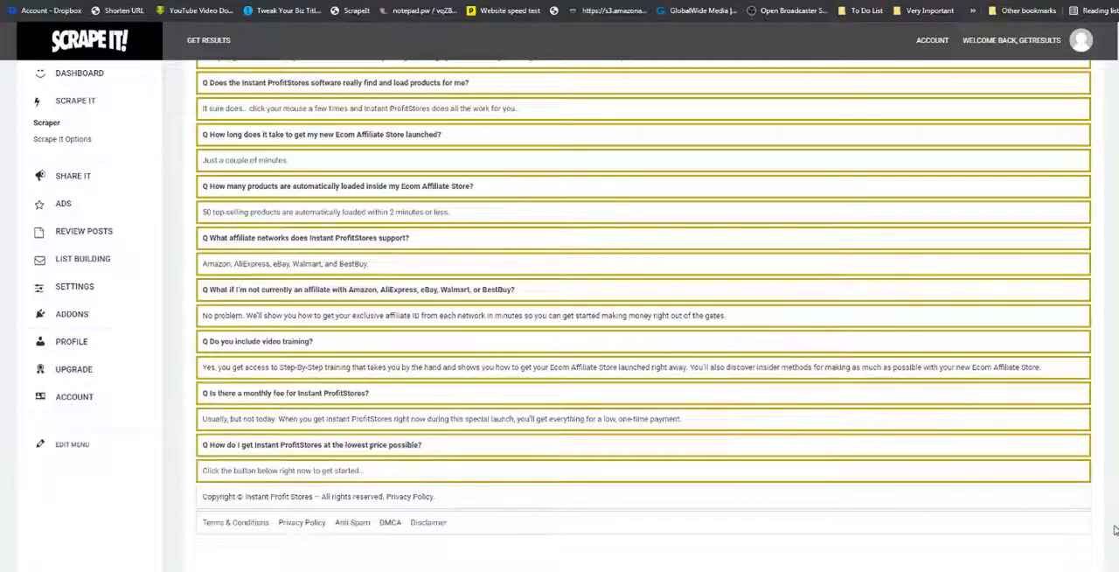
{"action": "scroll", "coordinate": [643, 315], "scroll_direction": "up", "scroll_amount": 20}
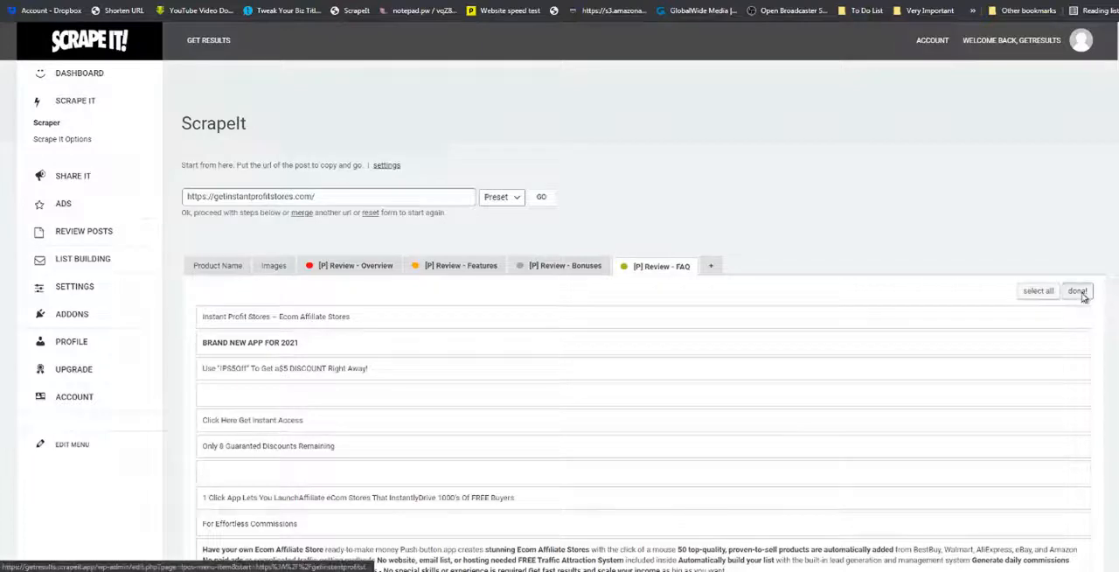
{"action": "left_click", "coordinate": [1081, 292]}
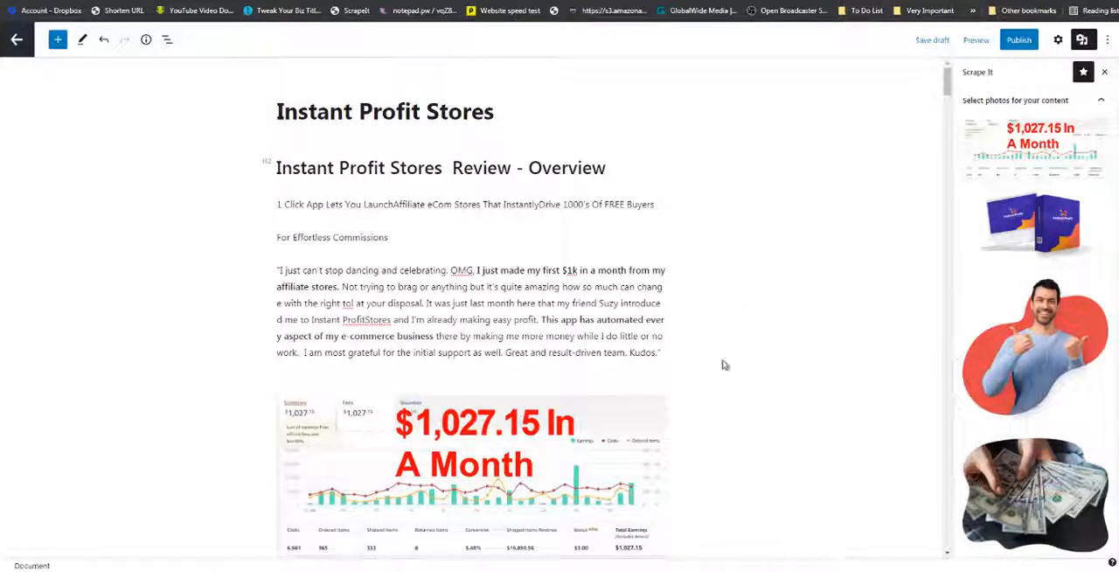
Replace the "$1,027.15 In A Month" image in the Overview with the scraped Instant Profit Stores laptop-and-box image.
{"action": "scroll", "coordinate": [724, 364], "scroll_direction": "down", "scroll_amount": 3}
{"action": "left_click", "coordinate": [563, 304]}
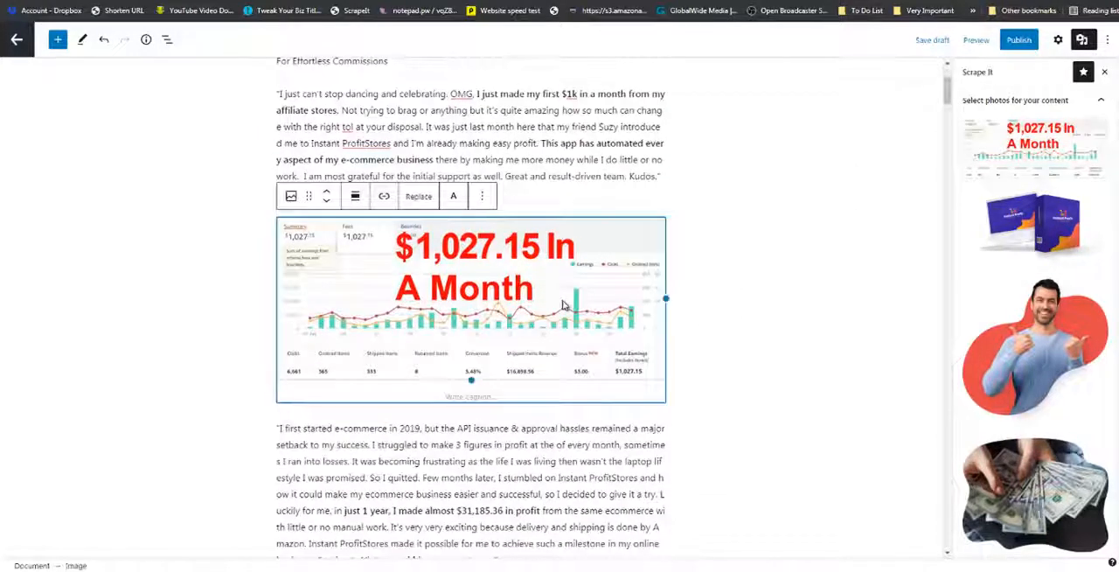
{"action": "left_click", "coordinate": [482, 195]}
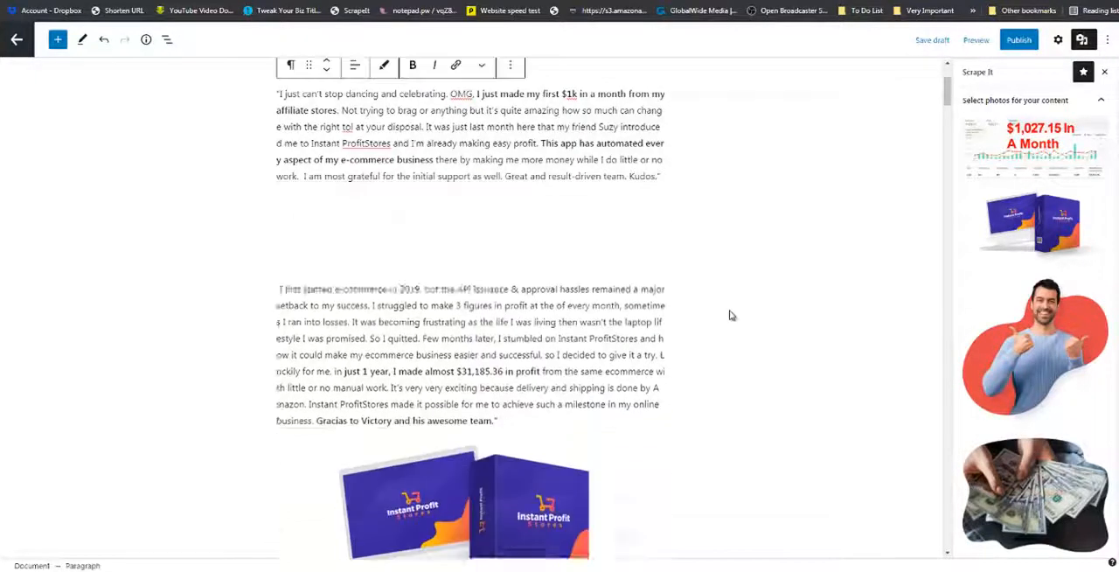
{"action": "left_click_drag", "start_coordinate": [1018, 222], "coordinate": [560, 213]}
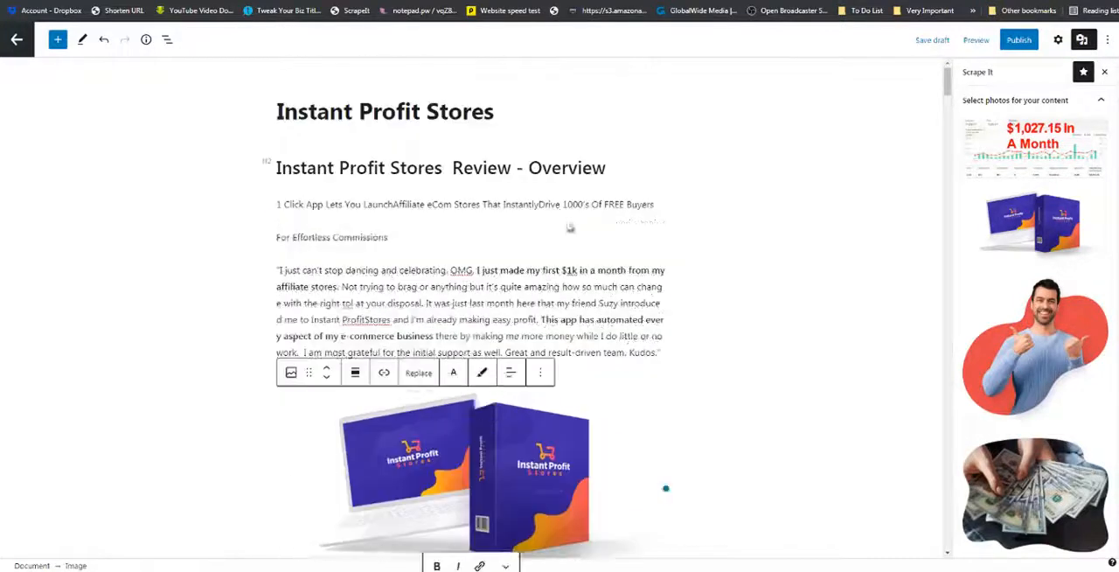
Delete the duplicate laptop-and-box image below the "I first started e-commerce in 2019" testimonial.
{"action": "scroll", "coordinate": [662, 352], "scroll_direction": "down", "scroll_amount": 5}
{"action": "scroll", "coordinate": [521, 329], "scroll_direction": "down", "scroll_amount": 3}
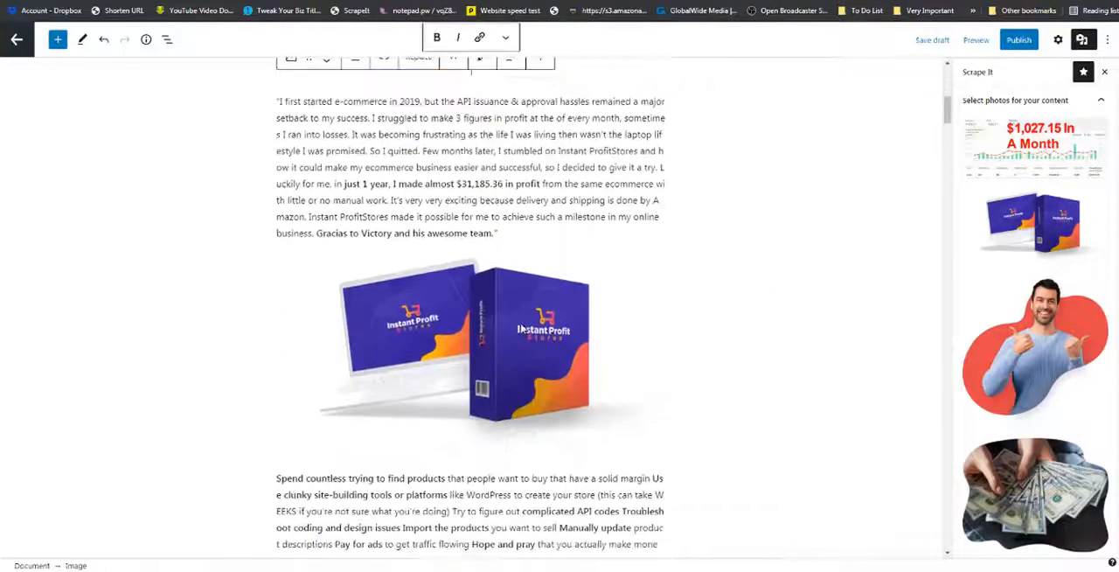
{"action": "left_click", "coordinate": [522, 329]}
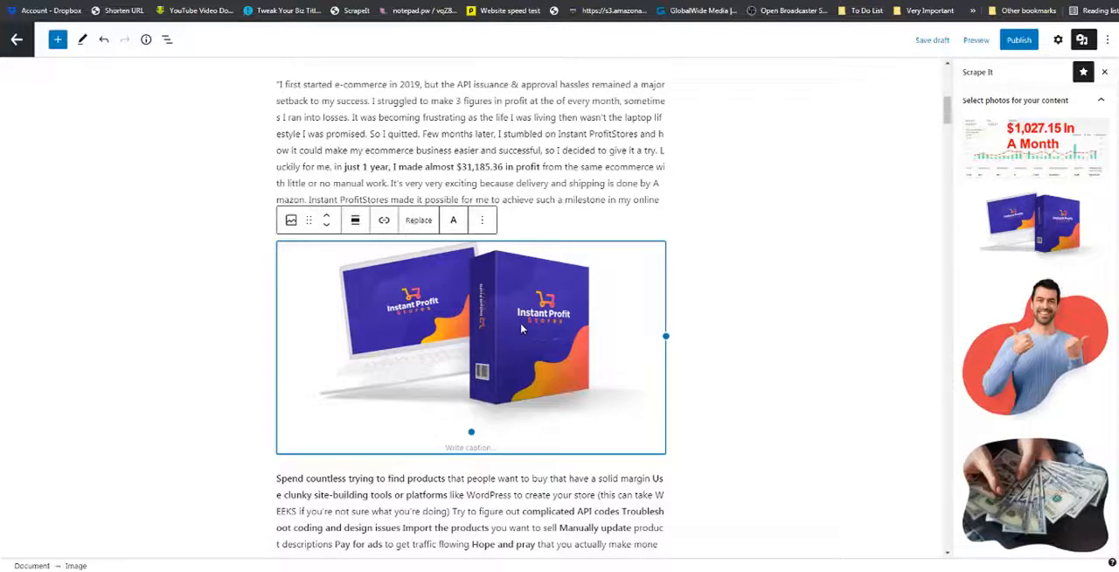
{"action": "key", "text": "Delete"}
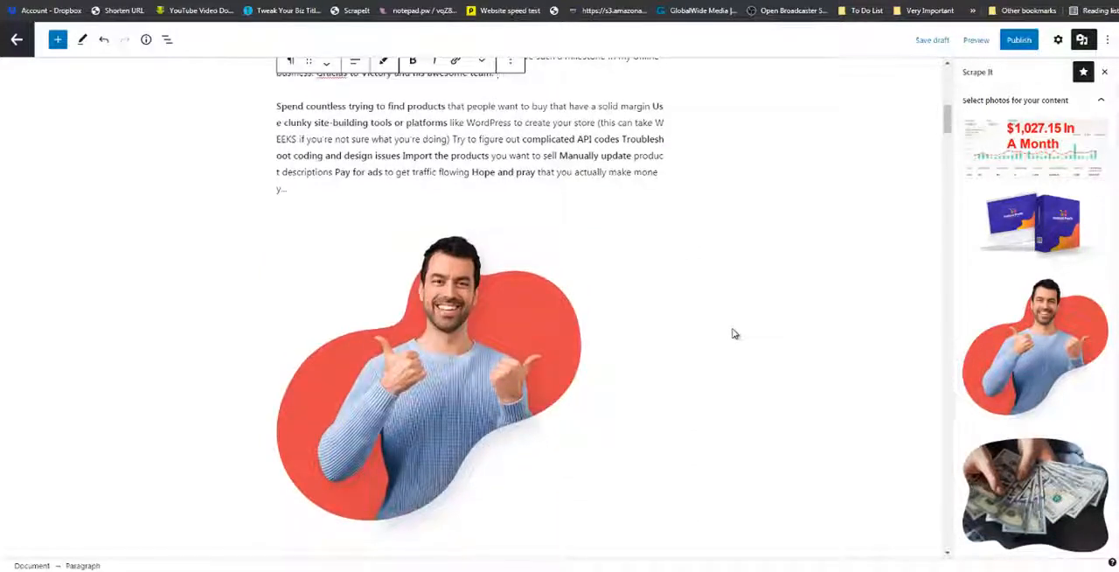
Examine the Overview's text and images together with the scraped photos available for the post.
{"action": "scroll", "coordinate": [735, 333], "scroll_direction": "up", "scroll_amount": 3}
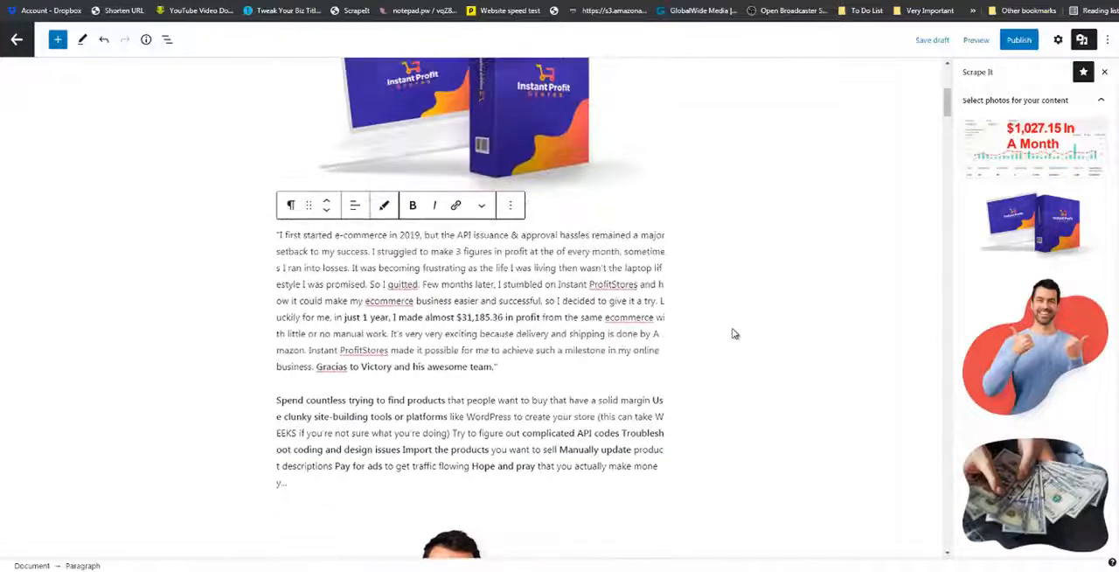
{"action": "scroll", "coordinate": [734, 333], "scroll_direction": "down", "scroll_amount": 2}
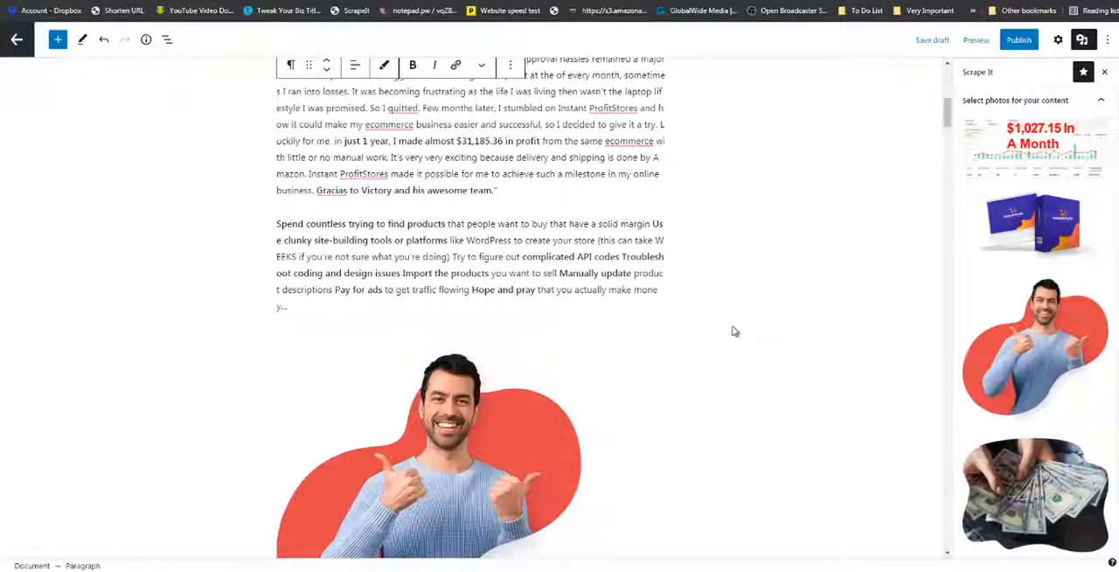
{"action": "scroll", "coordinate": [1030, 347], "scroll_direction": "down", "scroll_amount": 3}
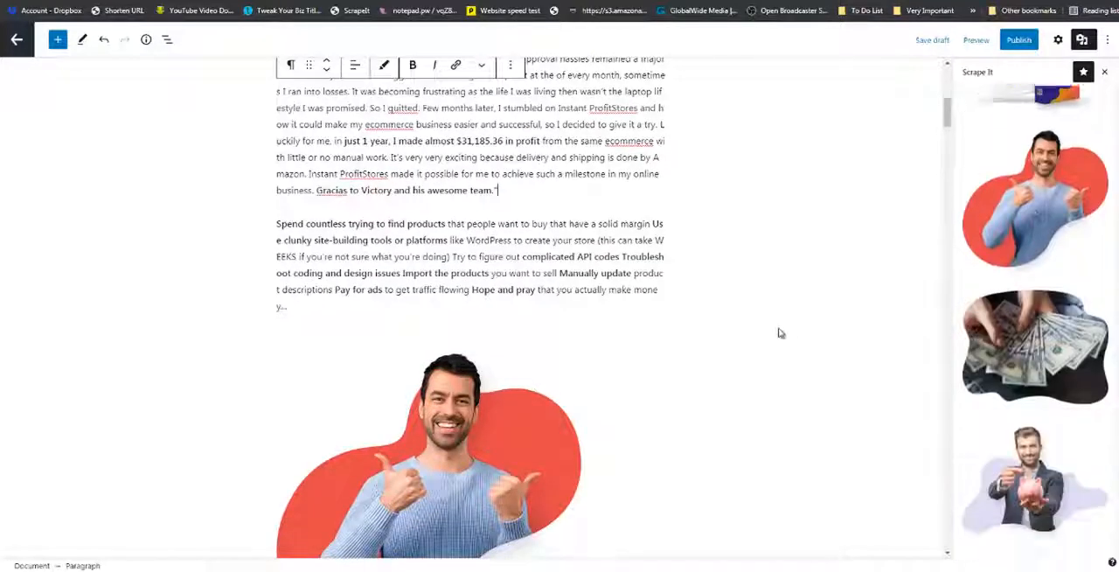
{"action": "scroll", "coordinate": [687, 362], "scroll_direction": "down", "scroll_amount": 6}
{"action": "scroll", "coordinate": [677, 360], "scroll_direction": "up", "scroll_amount": 4}
{"action": "scroll", "coordinate": [677, 360], "scroll_direction": "up", "scroll_amount": 4}
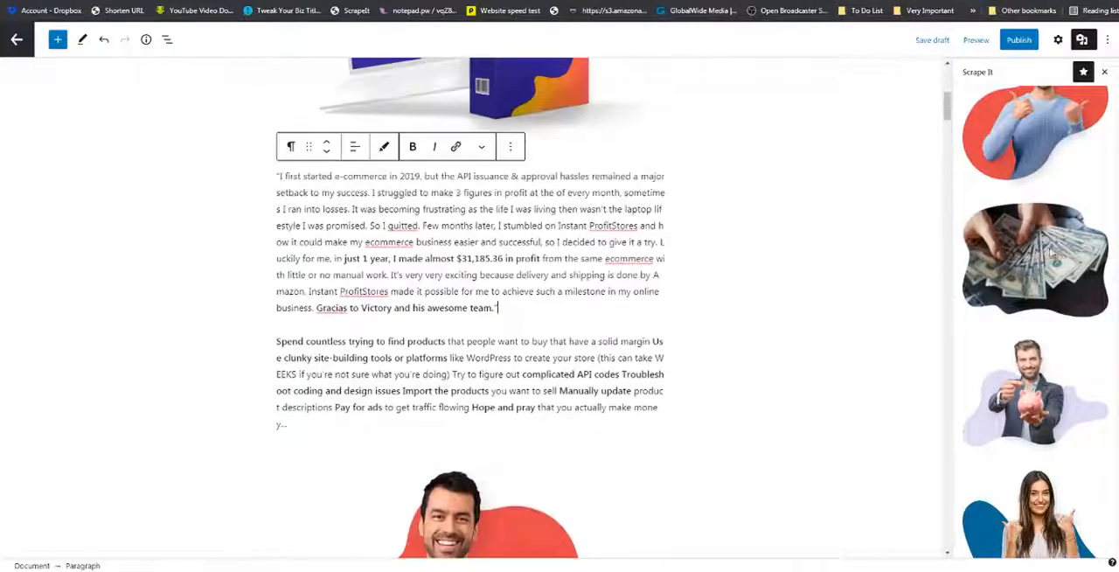
{"action": "scroll", "coordinate": [1035, 262], "scroll_direction": "up", "scroll_amount": 2}
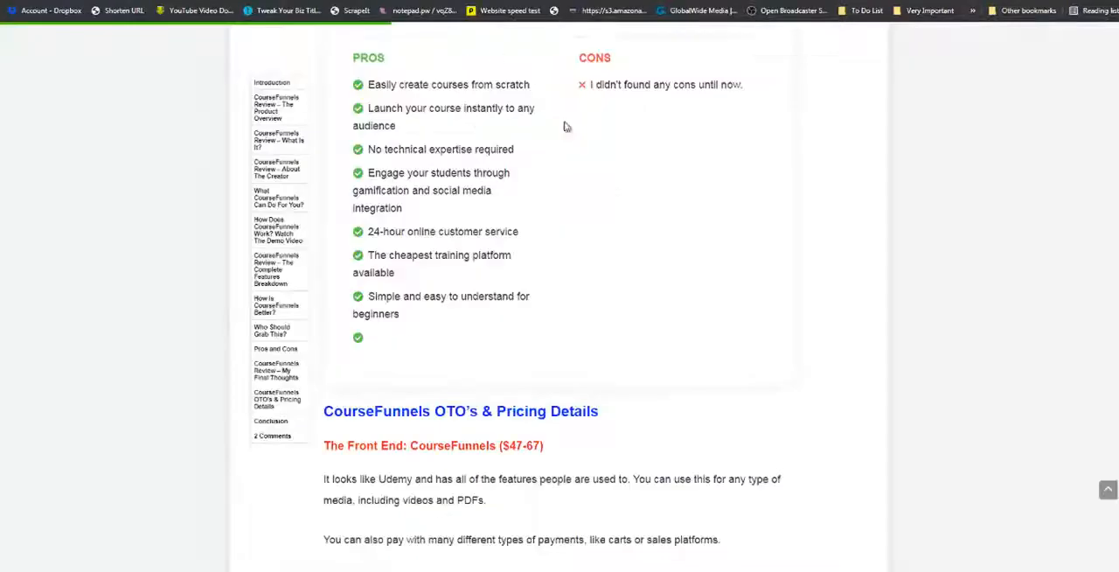
Examine the published CourseFunnels review as a layout example, then return to the Instant Profit Stores draft.
{"action": "scroll", "coordinate": [565, 125], "scroll_direction": "up", "scroll_amount": 8}
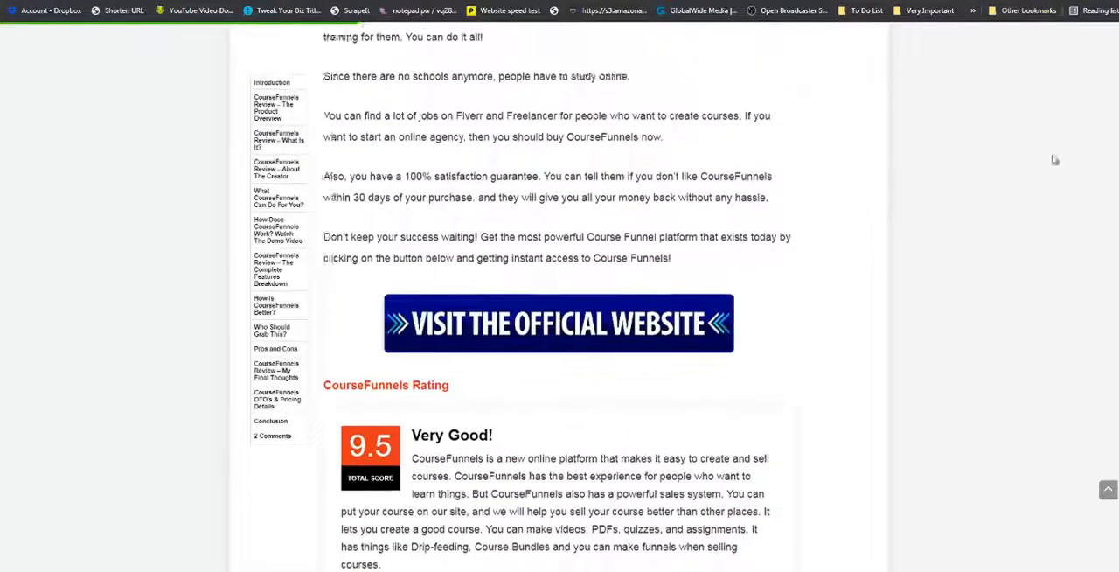
{"action": "scroll", "coordinate": [1056, 160], "scroll_direction": "up", "scroll_amount": 1}
{"action": "scroll", "coordinate": [560, 297], "scroll_direction": "up", "scroll_amount": 20}
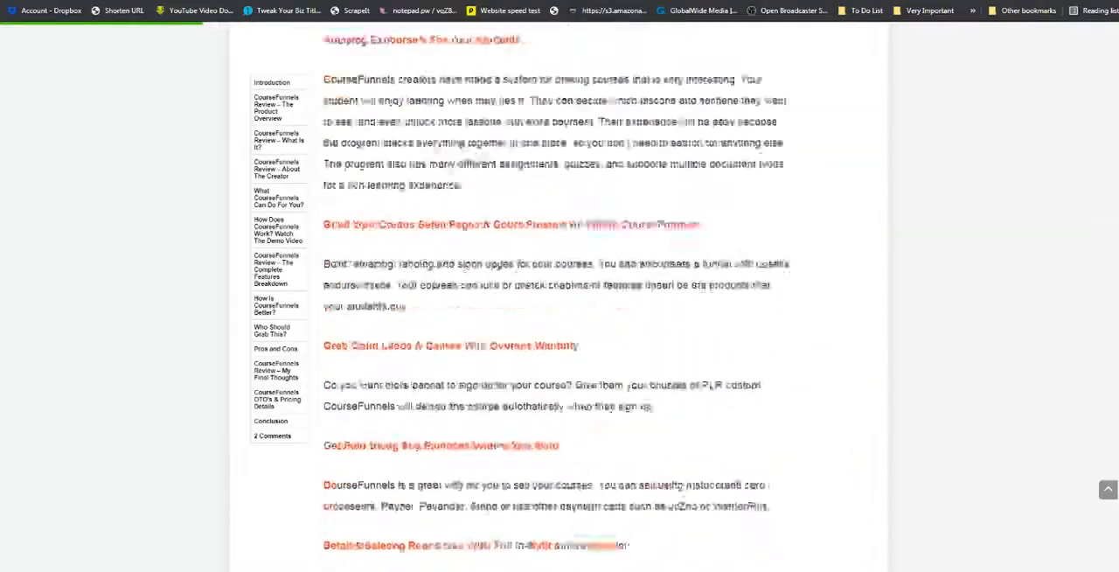
{"action": "scroll", "coordinate": [954, 105], "scroll_direction": "up", "scroll_amount": 20}
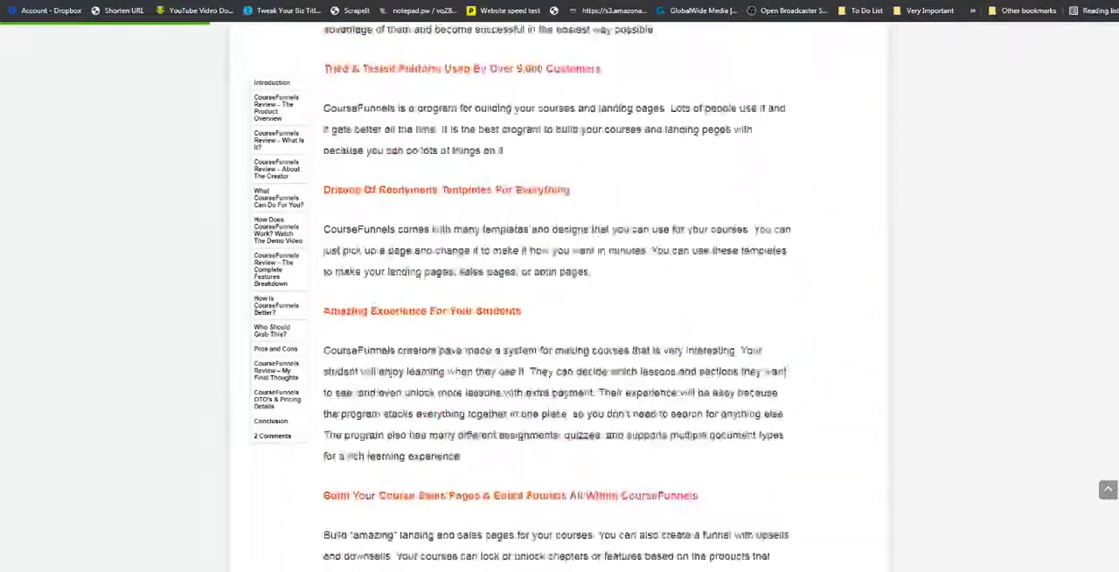
{"action": "scroll", "coordinate": [954, 106], "scroll_direction": "down", "scroll_amount": 8}
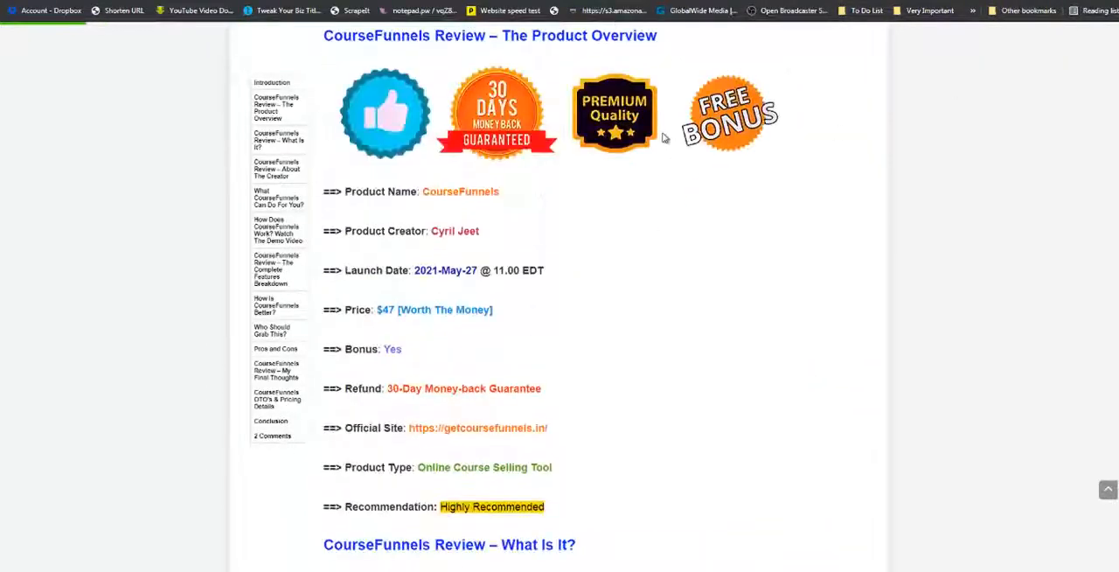
{"action": "scroll", "coordinate": [245, 48], "scroll_direction": "up", "scroll_amount": 3}
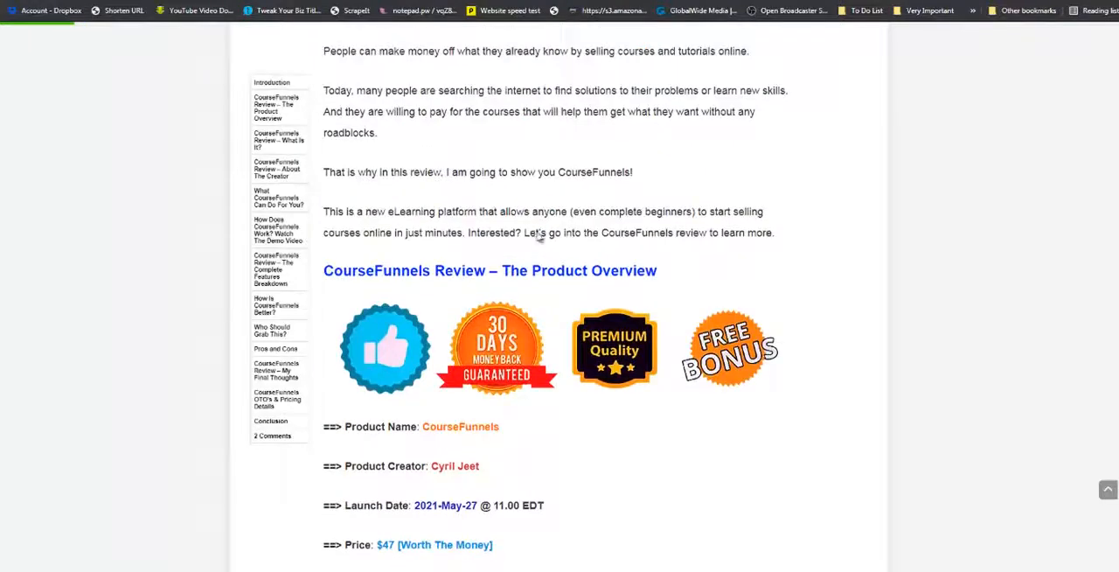
{"action": "scroll", "coordinate": [539, 236], "scroll_direction": "up", "scroll_amount": 6}
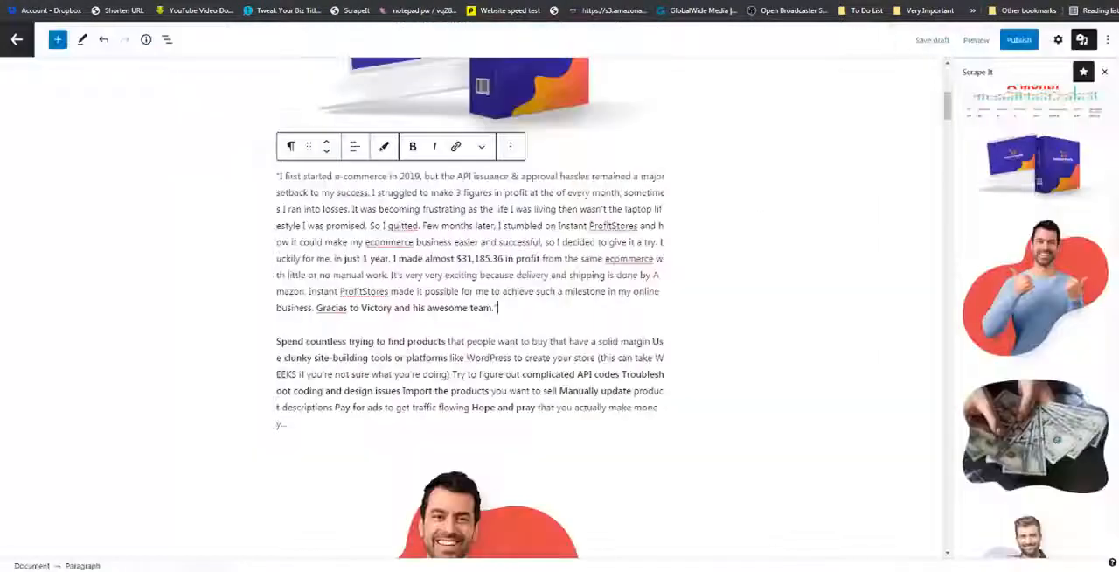
{"action": "scroll", "coordinate": [278, 215], "scroll_direction": "up", "scroll_amount": 2}
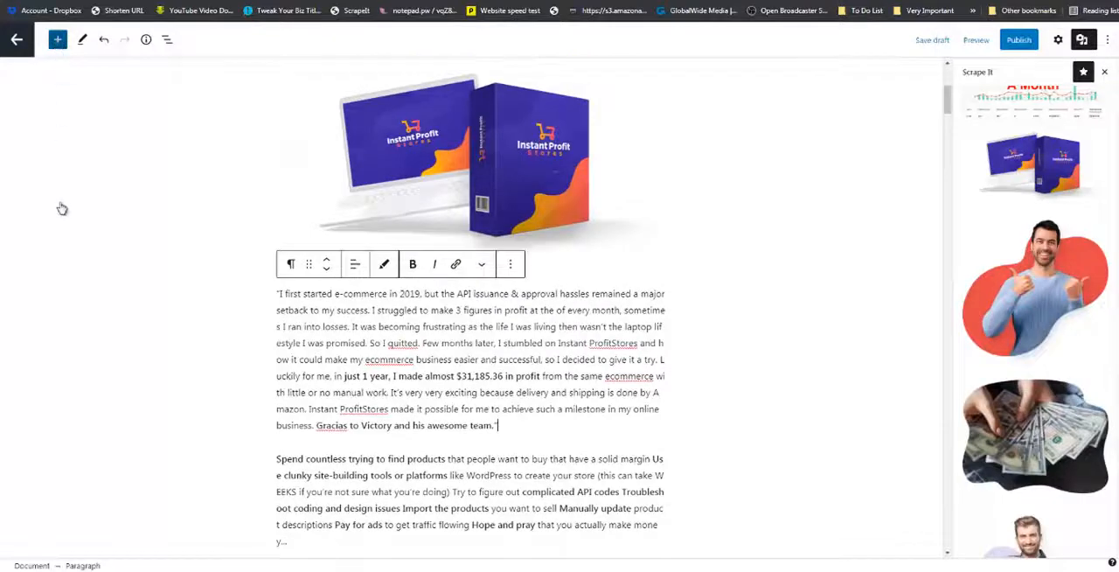
Insert the Table of product pattern from the ScrapeIt collection directly below the "Instant Profit Stores Review - Overview" heading.
{"action": "left_click", "coordinate": [57, 39]}
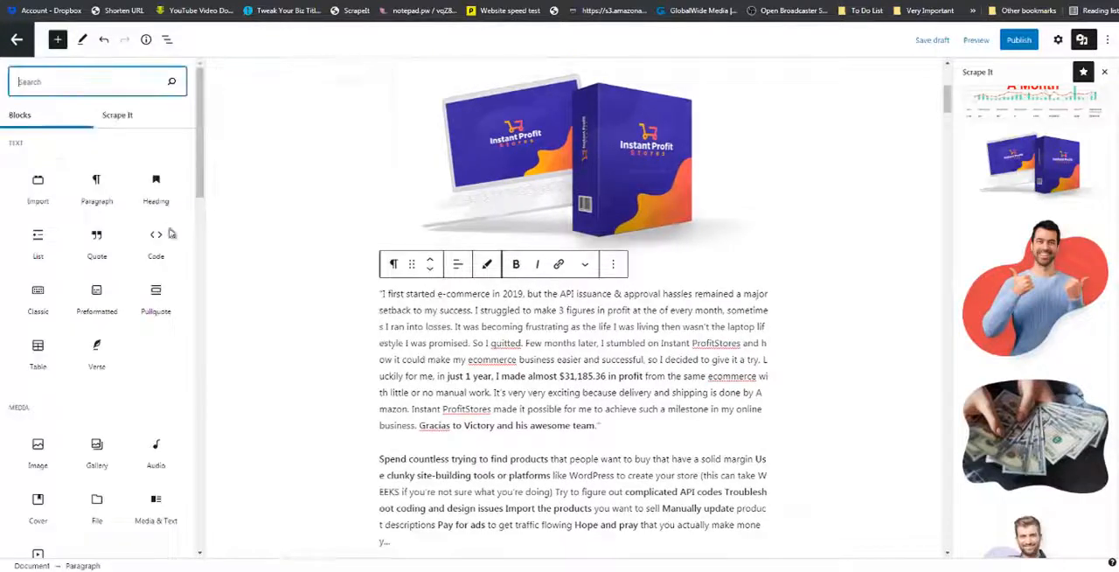
{"action": "left_click", "coordinate": [128, 120]}
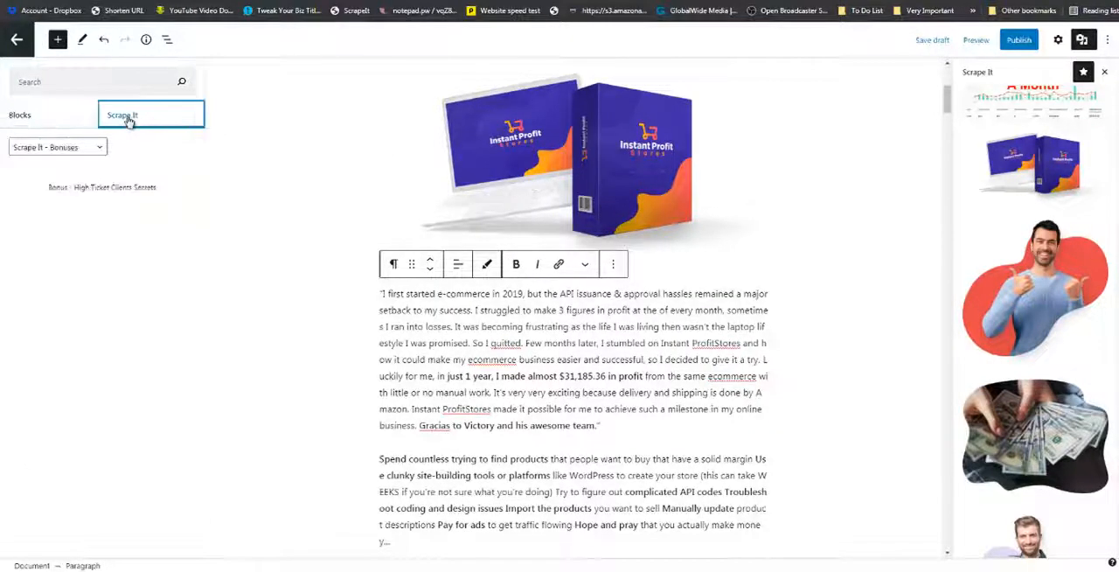
{"action": "left_click", "coordinate": [93, 149]}
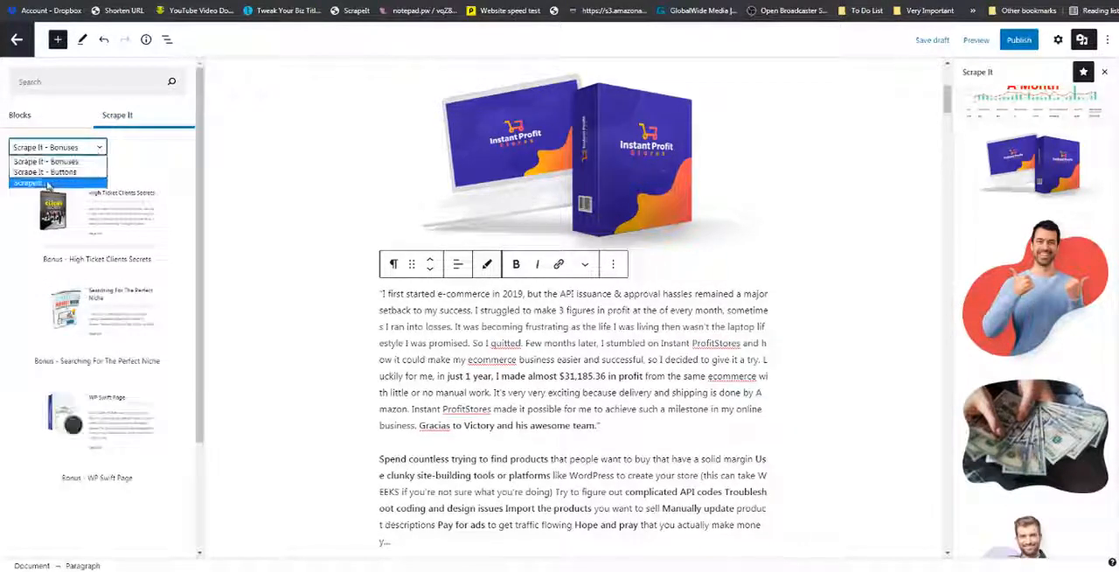
{"action": "left_click", "coordinate": [48, 184]}
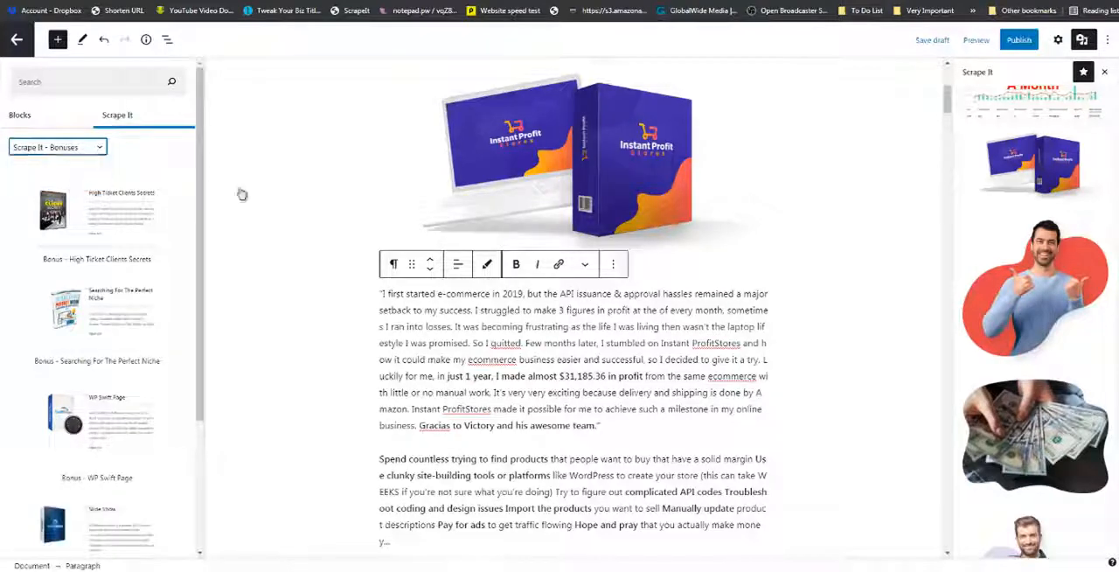
{"action": "scroll", "coordinate": [301, 208], "scroll_direction": "up", "scroll_amount": 5}
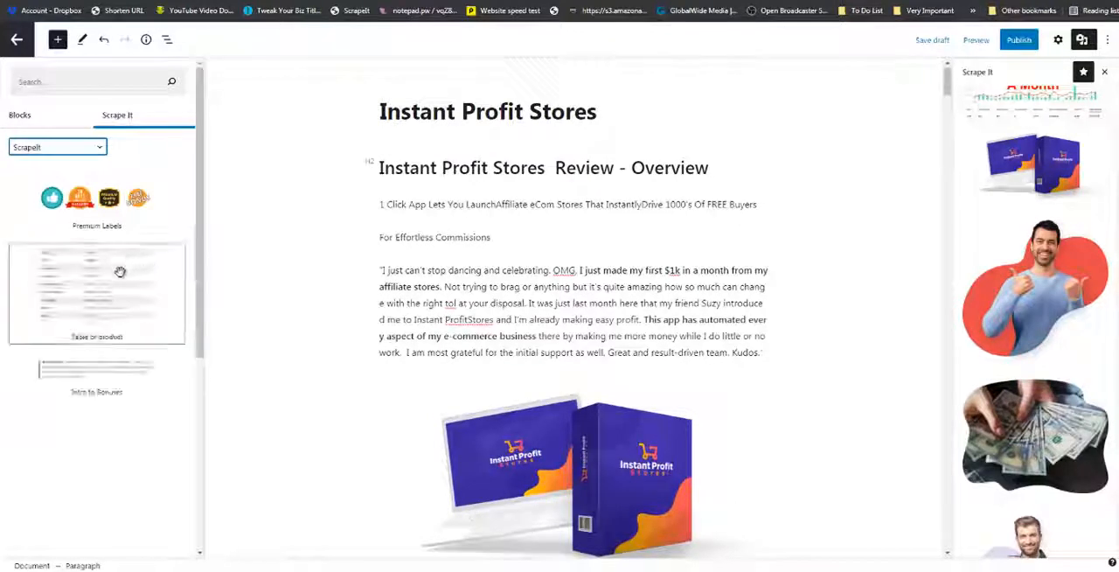
{"action": "left_click_drag", "start_coordinate": [119, 273], "coordinate": [395, 171]}
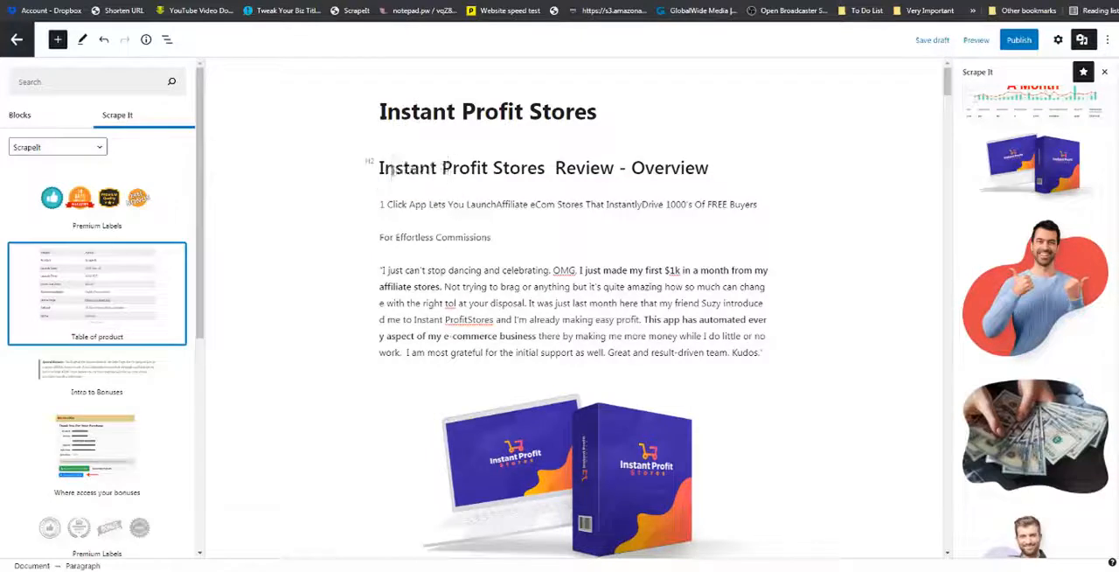
Replace the placeholder in the product table's Vendor row with the vendor's name.
{"action": "left_click", "coordinate": [429, 210]}
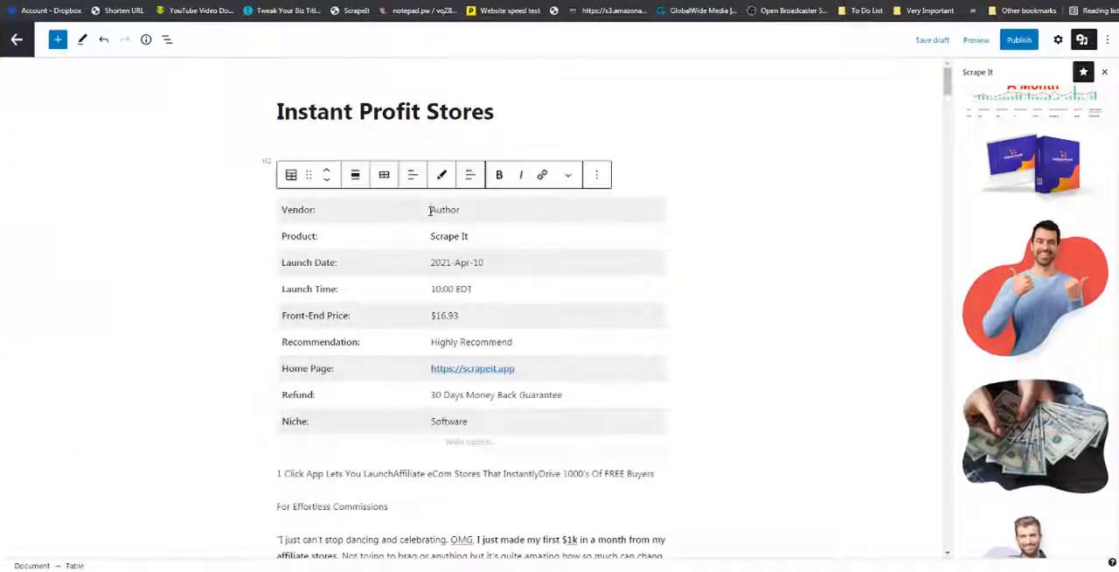
{"action": "left_click_drag", "start_coordinate": [429, 210], "coordinate": [456, 209]}
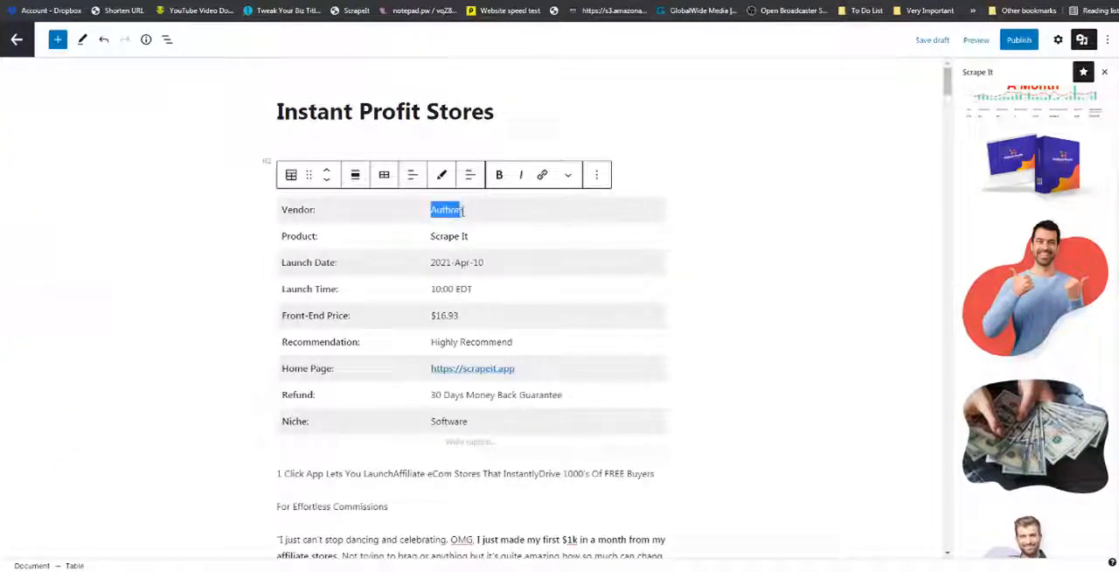
{"action": "type", "text": "Vic"}
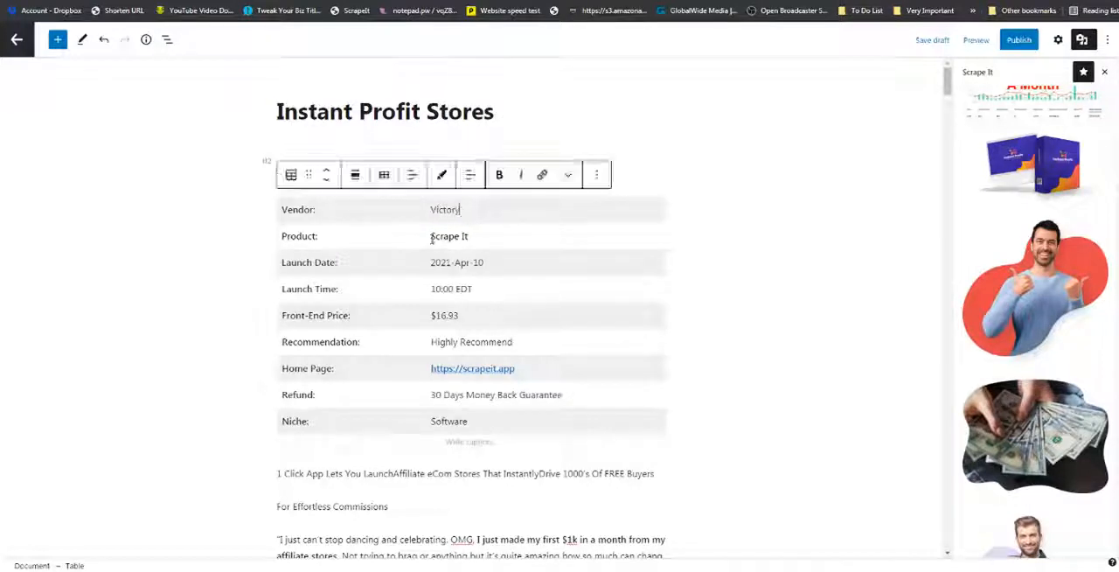
Copy the post title "Instant Profit Stores" and paste it over the placeholder in the table's Product row.
{"action": "left_click_drag", "start_coordinate": [501, 112], "coordinate": [275, 112]}
{"action": "right_click", "coordinate": [299, 119]}
{"action": "left_click", "coordinate": [313, 136]}
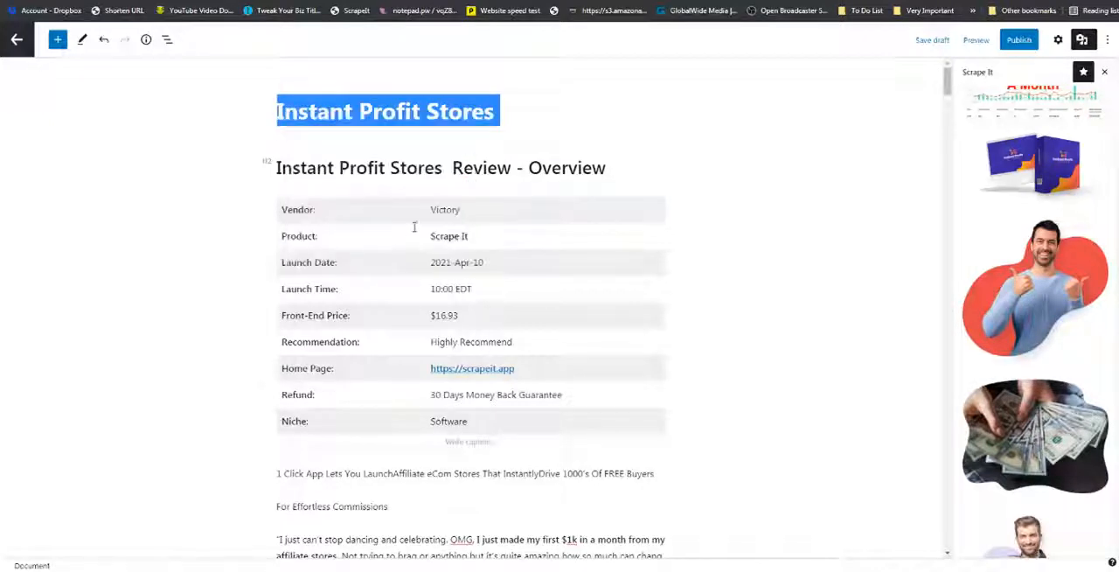
{"action": "left_click", "coordinate": [420, 235]}
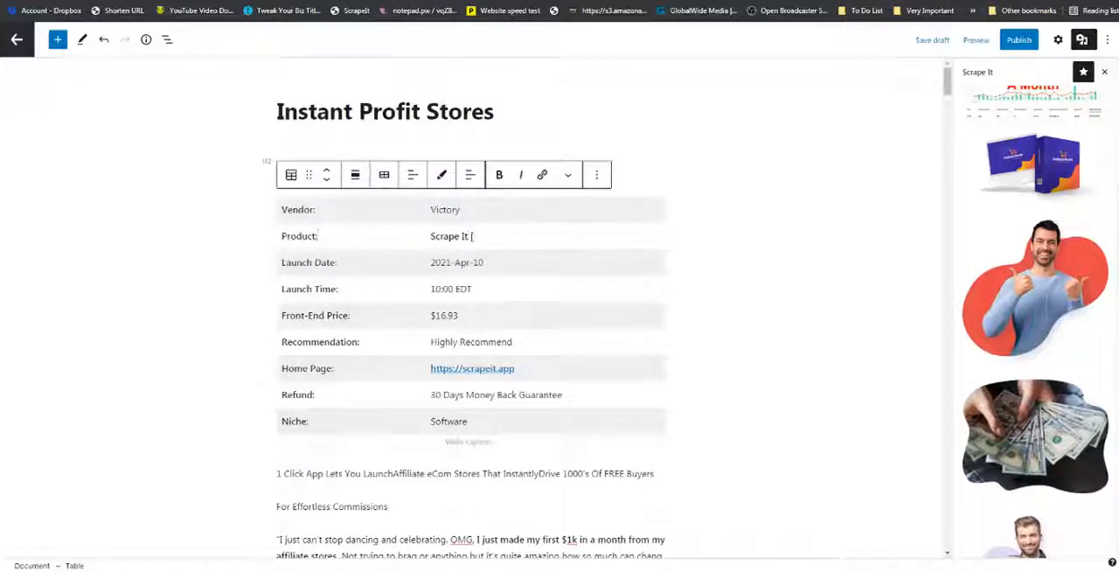
{"action": "left_click_drag", "start_coordinate": [472, 236], "coordinate": [429, 236]}
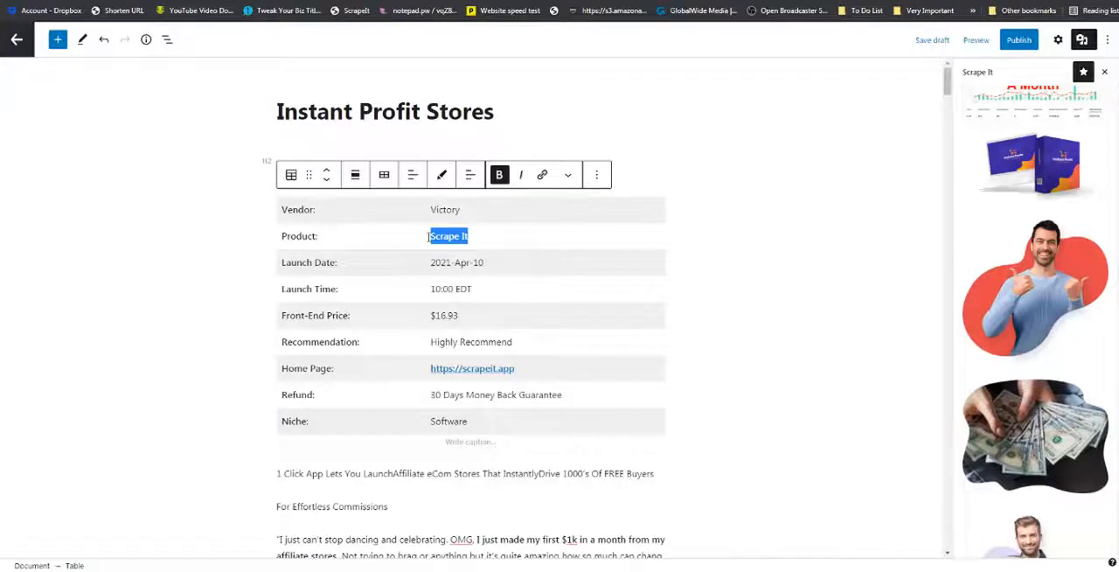
{"action": "key", "text": "ctrl+v"}
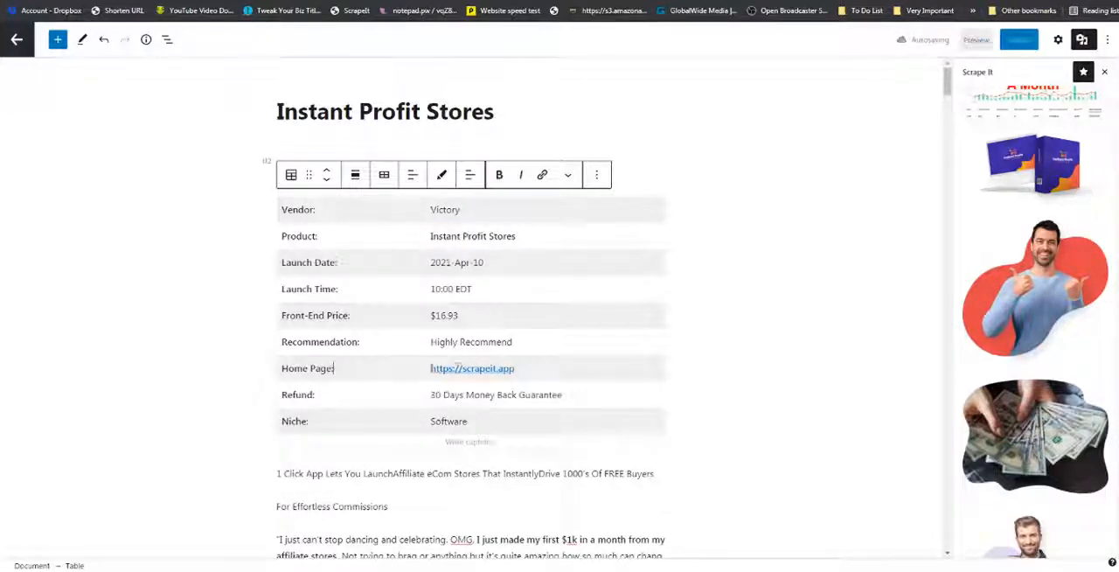
Replace the link text in the table's Home Page row with "https:/Instant Profit Stores".
{"action": "left_click_drag", "start_coordinate": [522, 368], "coordinate": [430, 367]}
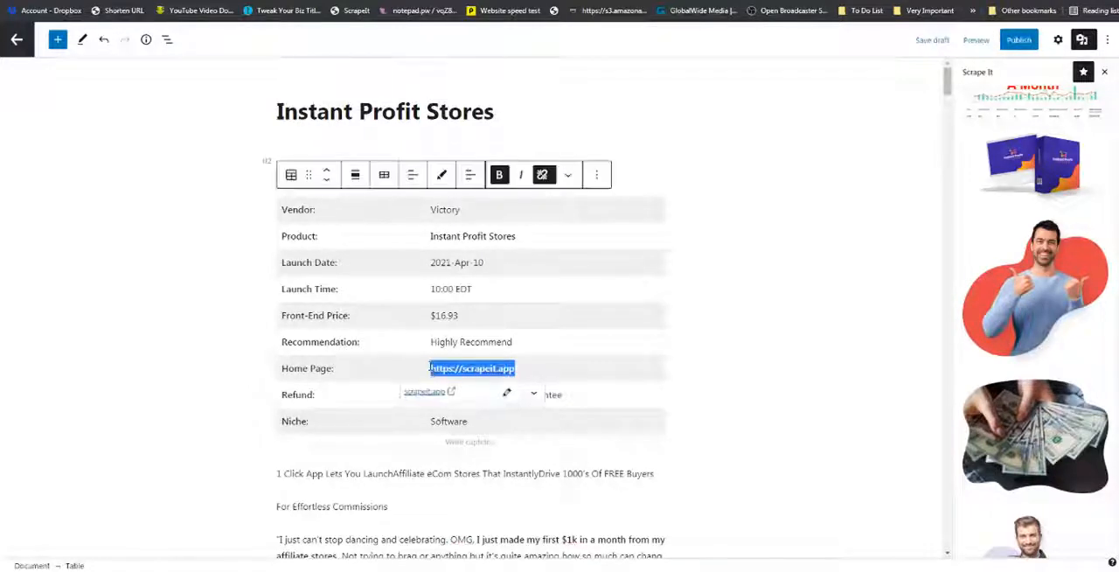
{"action": "key", "text": "ctrl+v"}
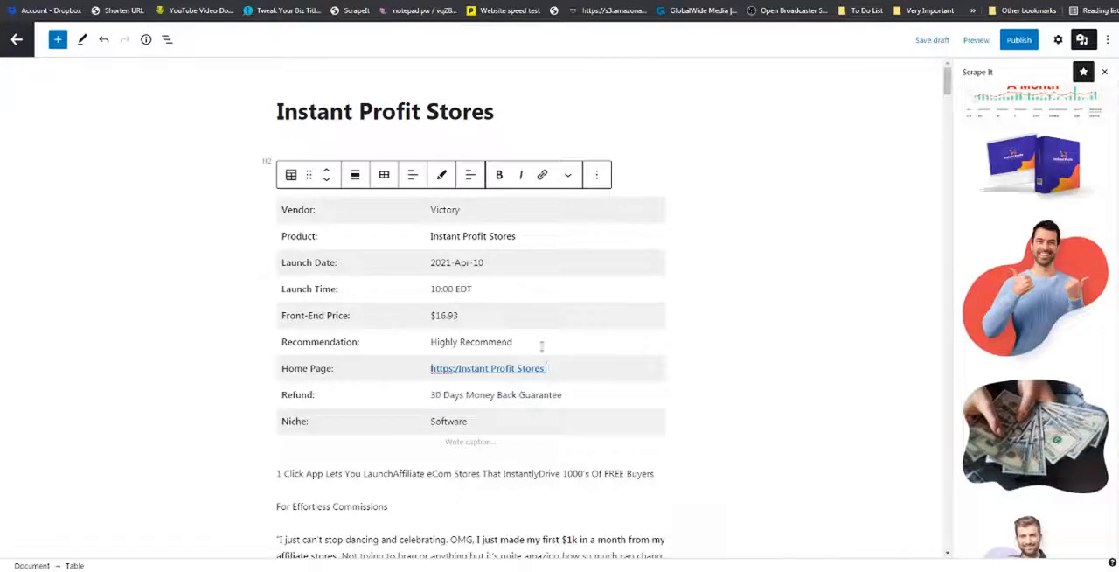
{"action": "scroll", "coordinate": [517, 305], "scroll_direction": "down", "scroll_amount": 2}
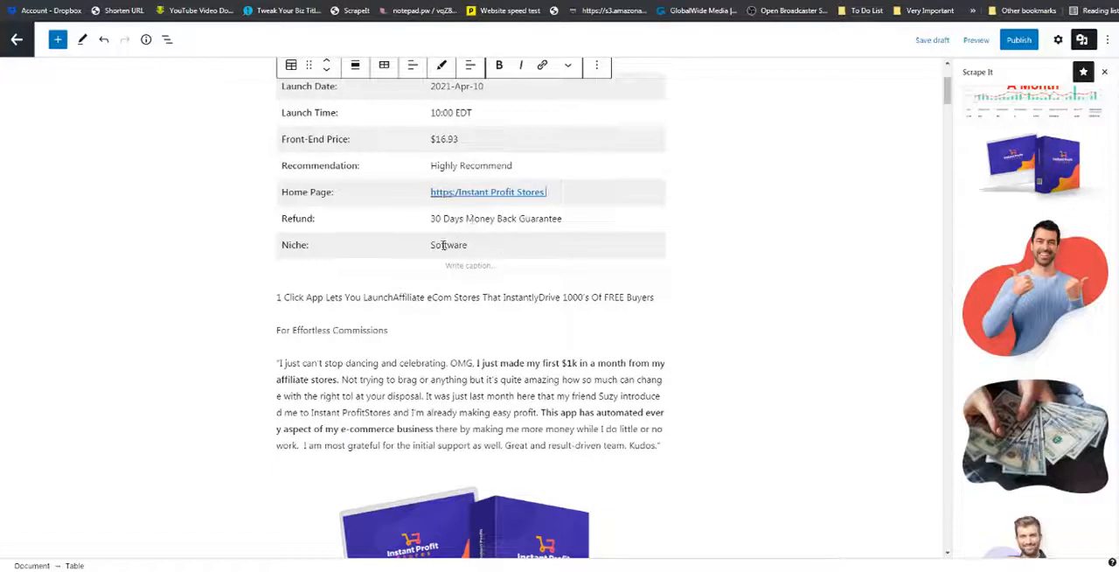
{"action": "scroll", "coordinate": [461, 121], "scroll_direction": "up", "scroll_amount": 2}
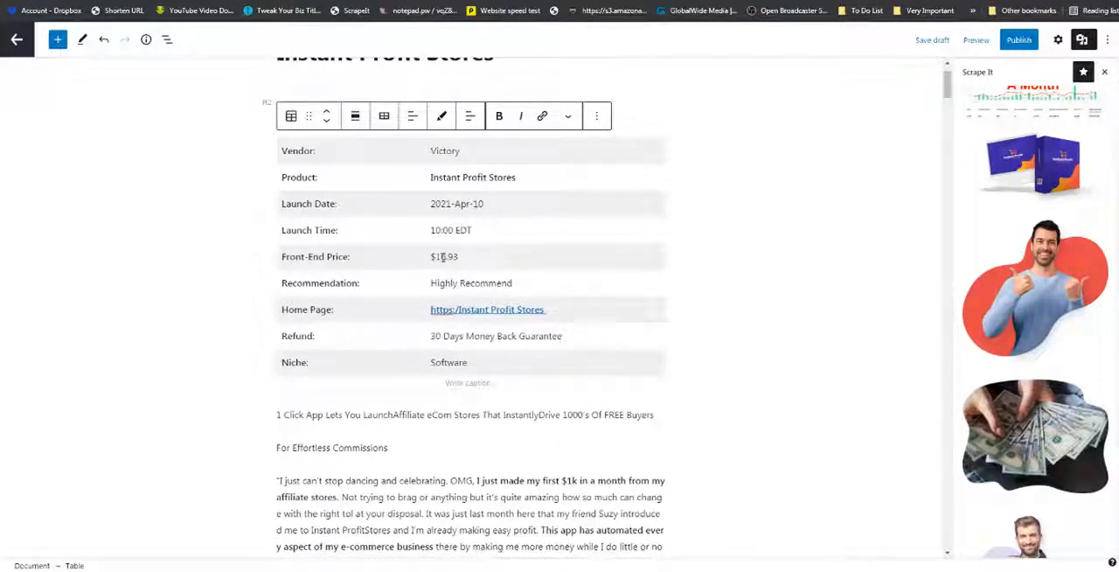
Insert the colored Premium Labels pattern from the ScrapeIt collection between the "Spend countless trying to find products" paragraph and the thumbs-up man image.
{"action": "scroll", "coordinate": [443, 257], "scroll_direction": "down", "scroll_amount": 3}
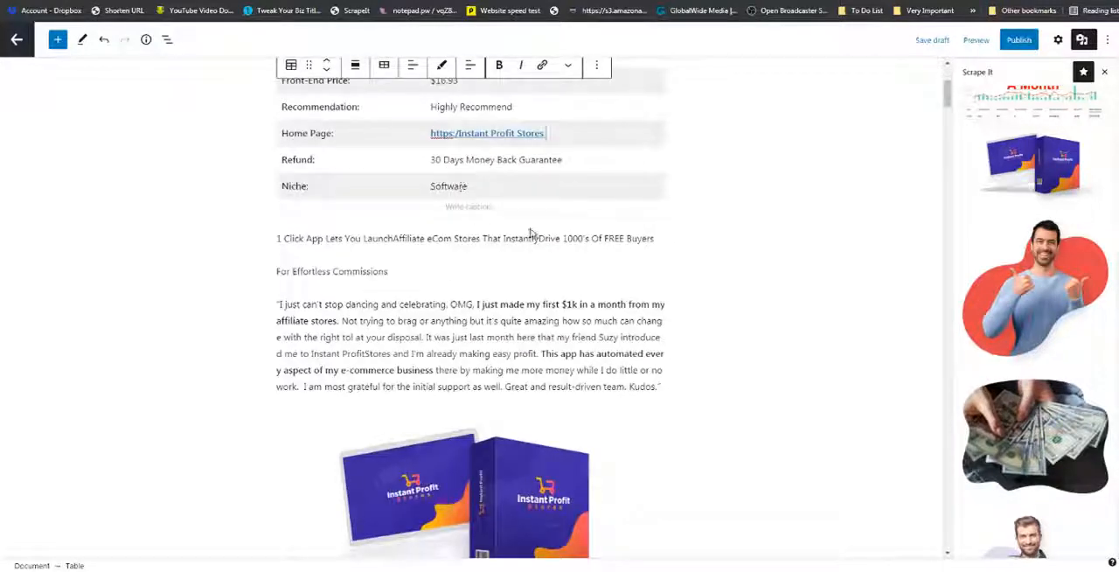
{"action": "scroll", "coordinate": [531, 232], "scroll_direction": "down", "scroll_amount": 10}
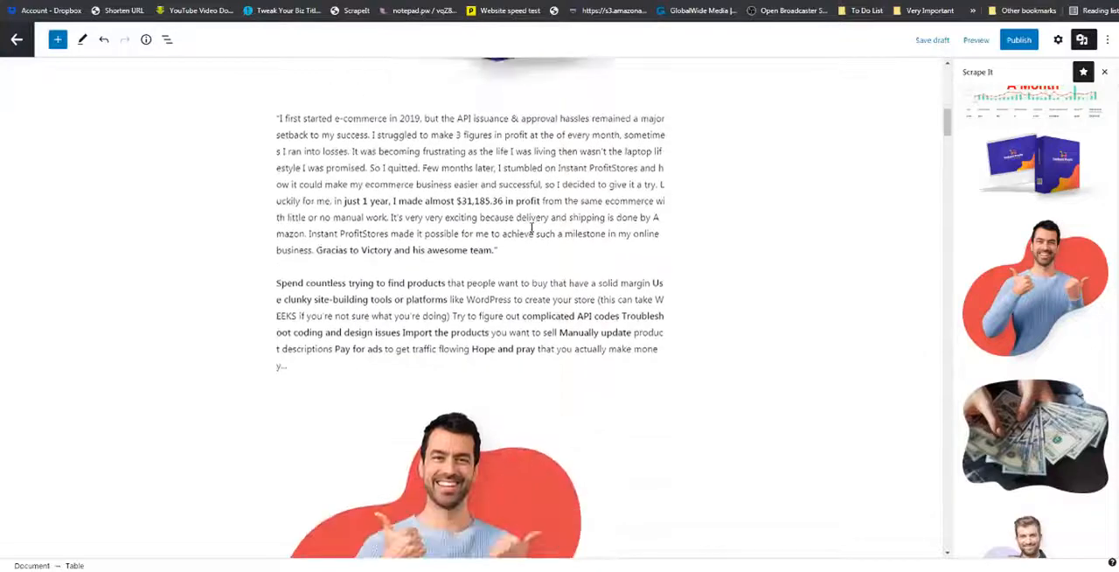
{"action": "scroll", "coordinate": [532, 229], "scroll_direction": "down", "scroll_amount": 1}
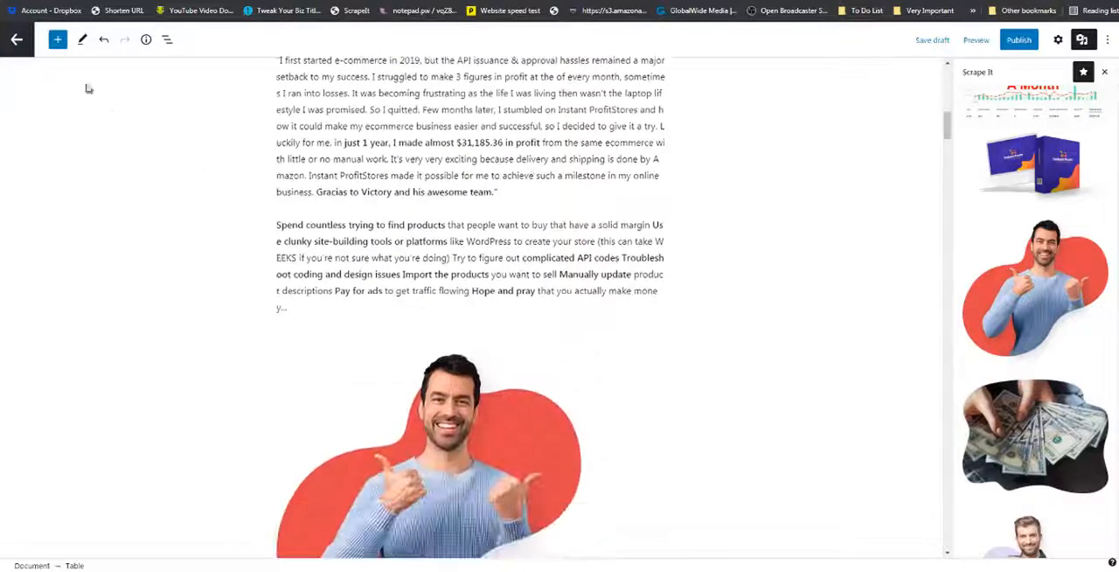
{"action": "left_click", "coordinate": [56, 40]}
{"action": "left_click", "coordinate": [116, 117]}
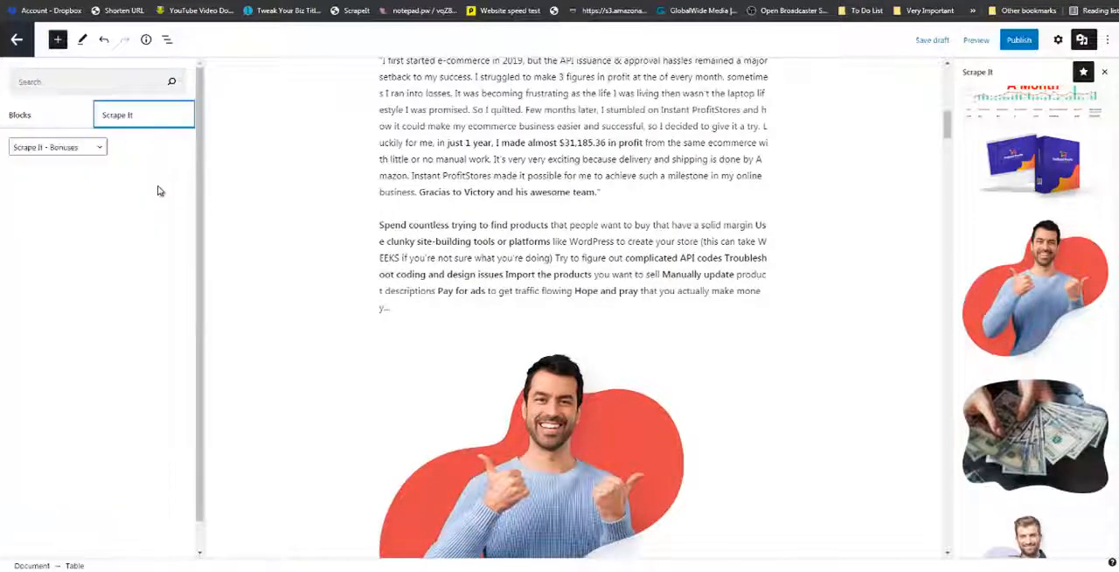
{"action": "left_click", "coordinate": [99, 149]}
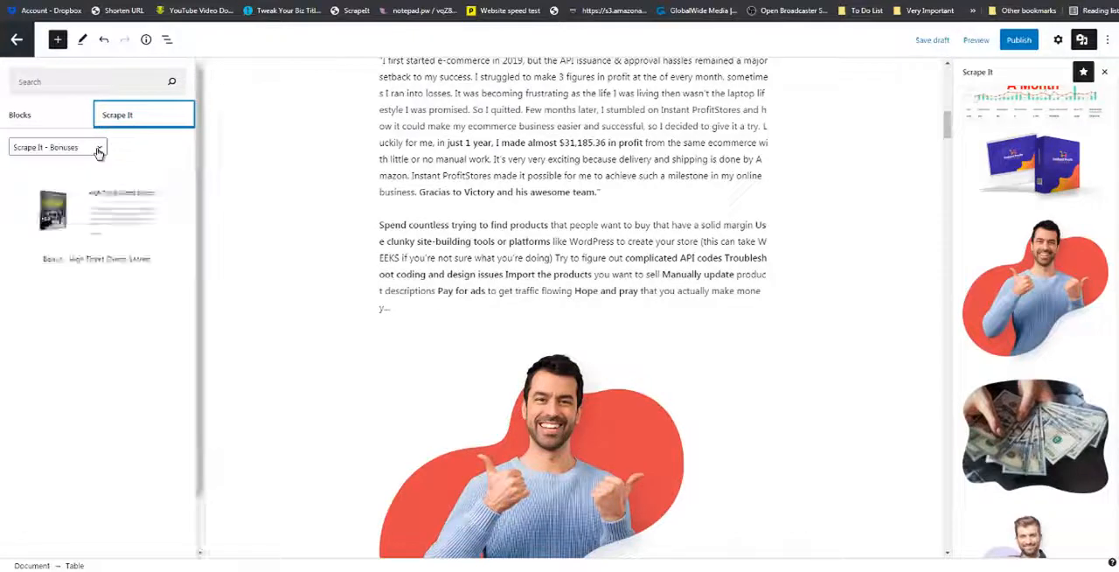
{"action": "left_click", "coordinate": [93, 149]}
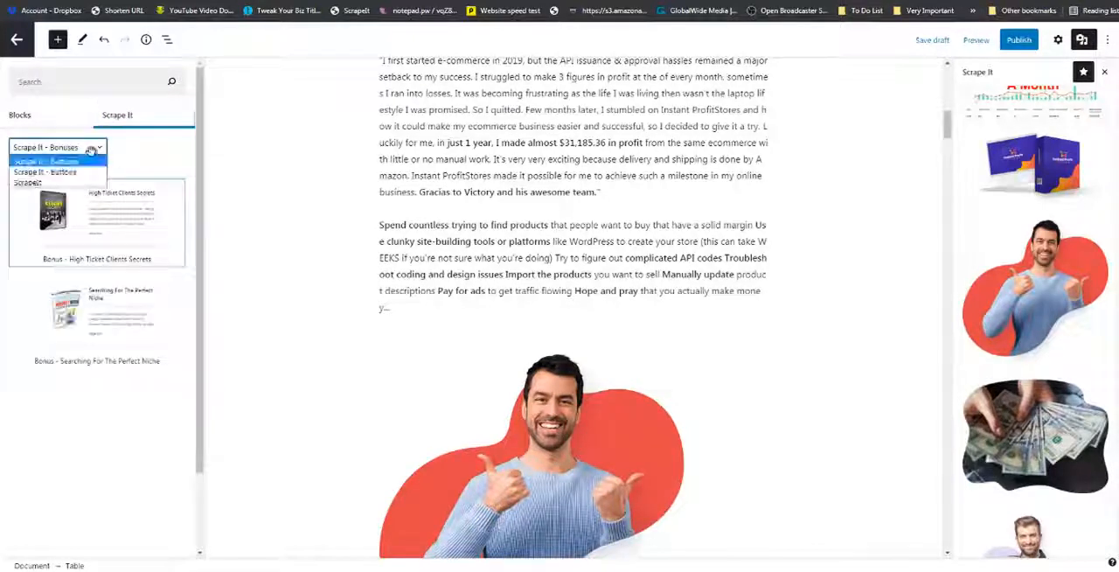
{"action": "left_click", "coordinate": [72, 184]}
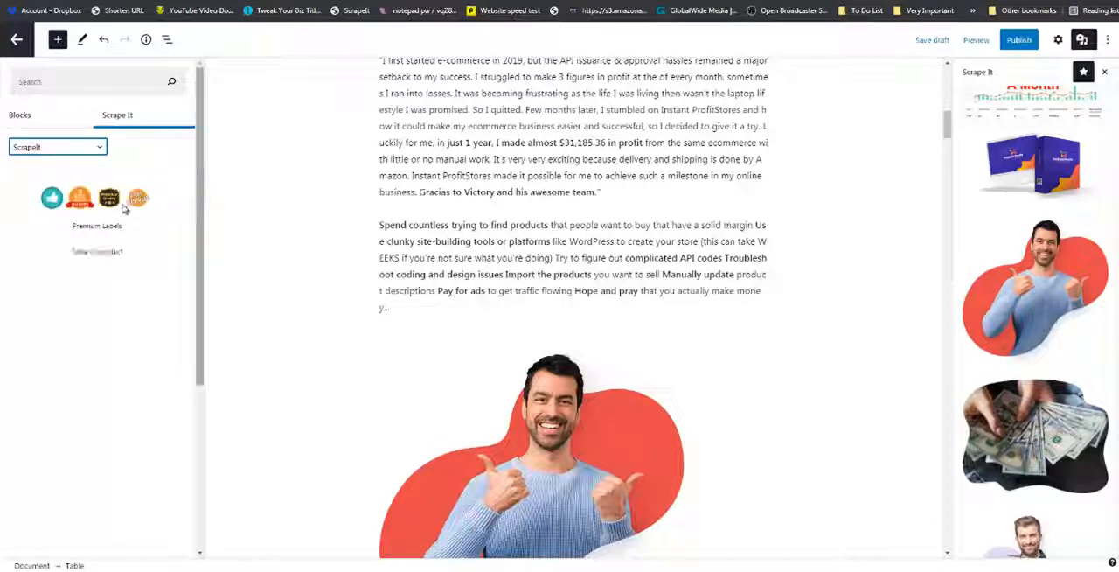
{"action": "left_click_drag", "start_coordinate": [122, 199], "coordinate": [395, 310]}
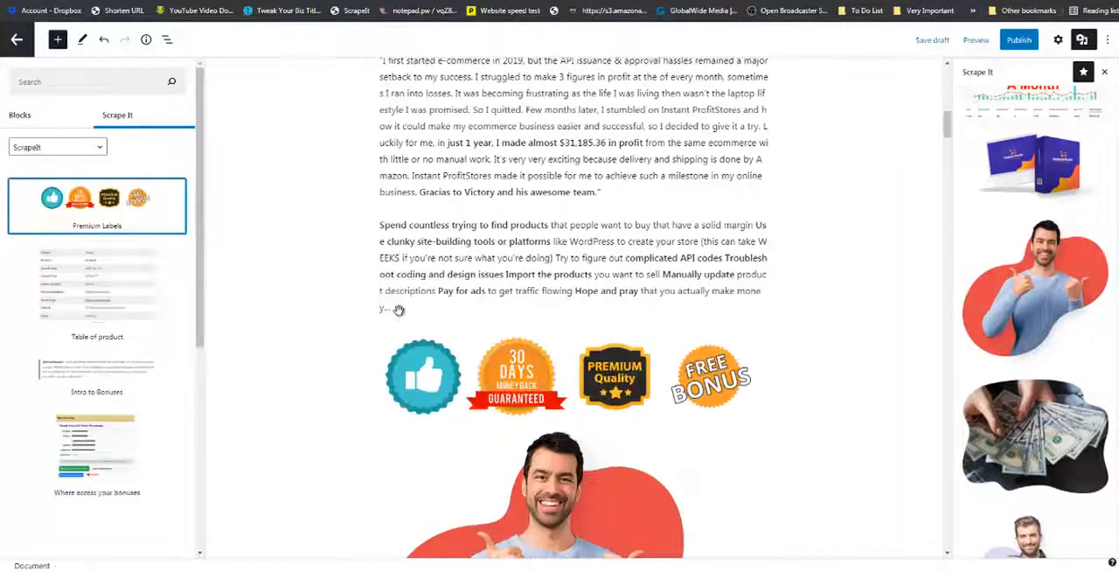
Insert the Middle Page Official Button pattern from the Scrape It - Buttons collection directly below the premium labels.
{"action": "left_click", "coordinate": [102, 149]}
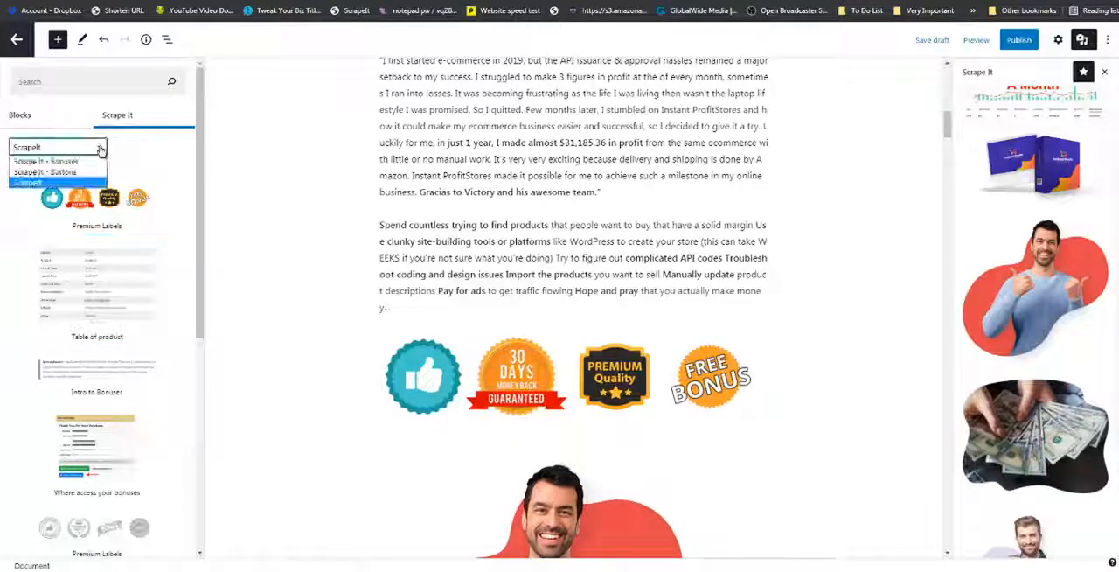
{"action": "left_click", "coordinate": [67, 180]}
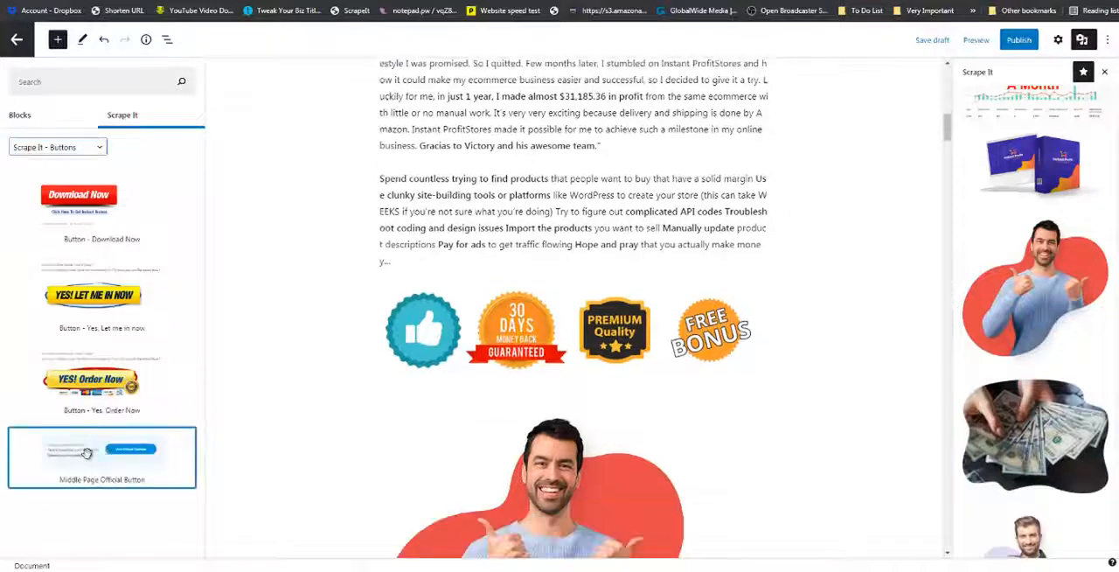
{"action": "left_click_drag", "start_coordinate": [101, 454], "coordinate": [433, 391]}
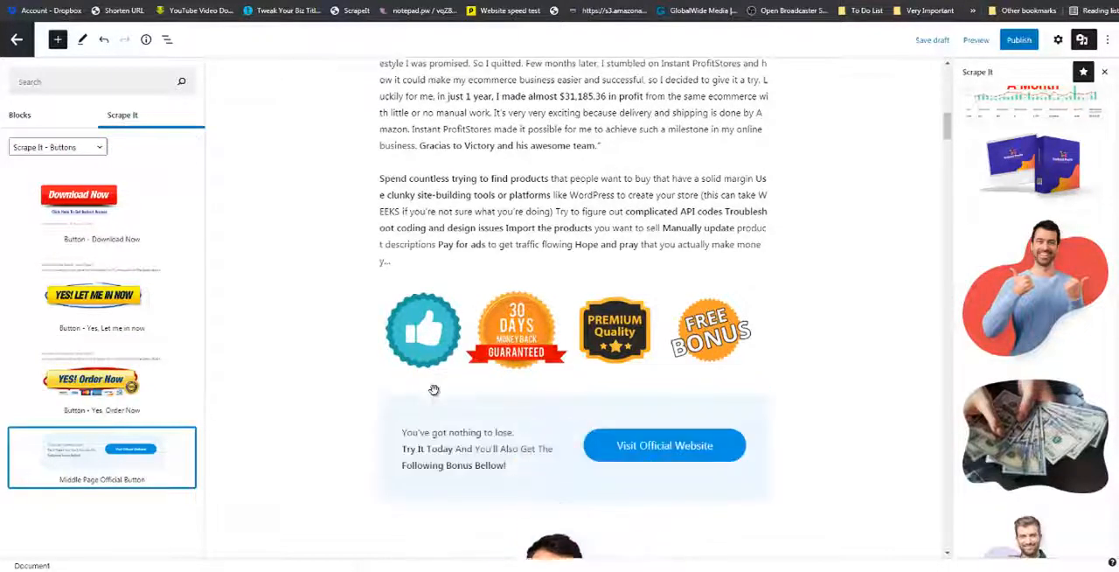
Insert the gray Plus & Cons pattern from the ScrapeIt collection between the features list and the "Instant Profit Stores Review - Bonuses" heading.
{"action": "scroll", "coordinate": [434, 390], "scroll_direction": "down", "scroll_amount": 2}
{"action": "scroll", "coordinate": [434, 390], "scroll_direction": "down", "scroll_amount": 5}
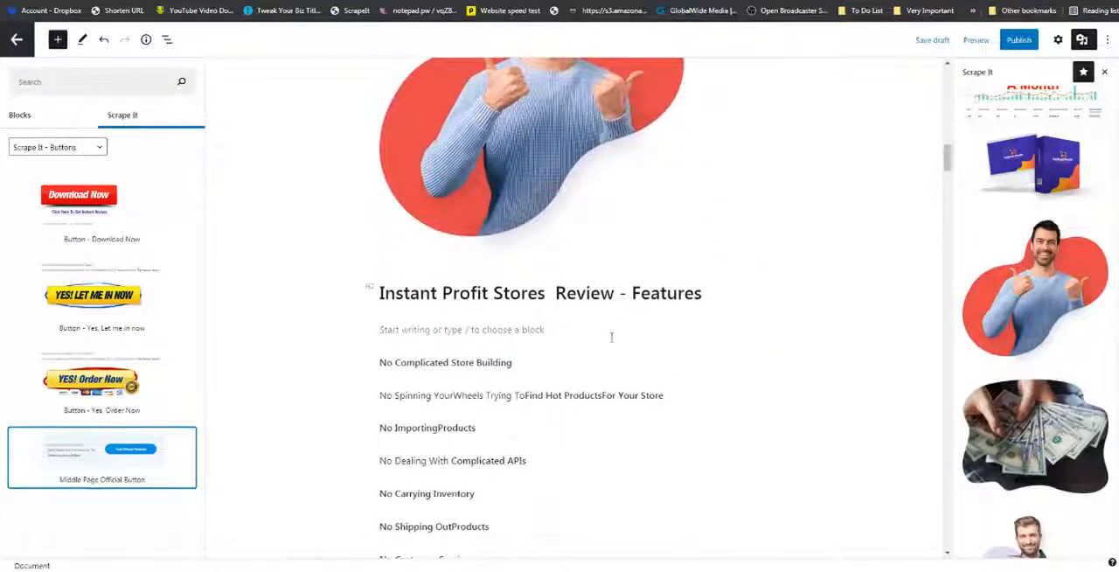
{"action": "scroll", "coordinate": [611, 336], "scroll_direction": "down", "scroll_amount": 9}
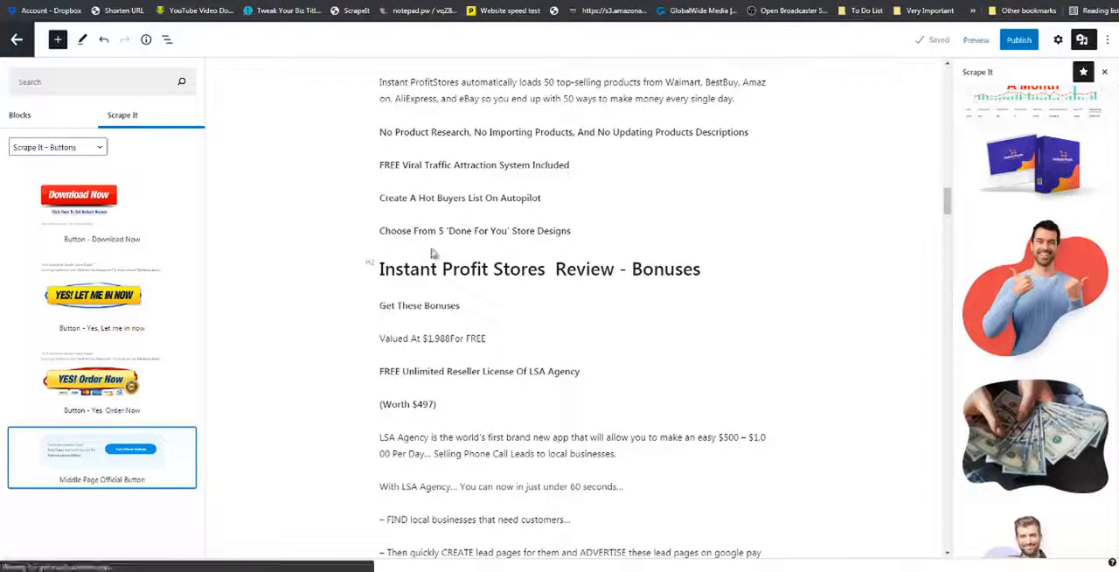
{"action": "left_click", "coordinate": [131, 121]}
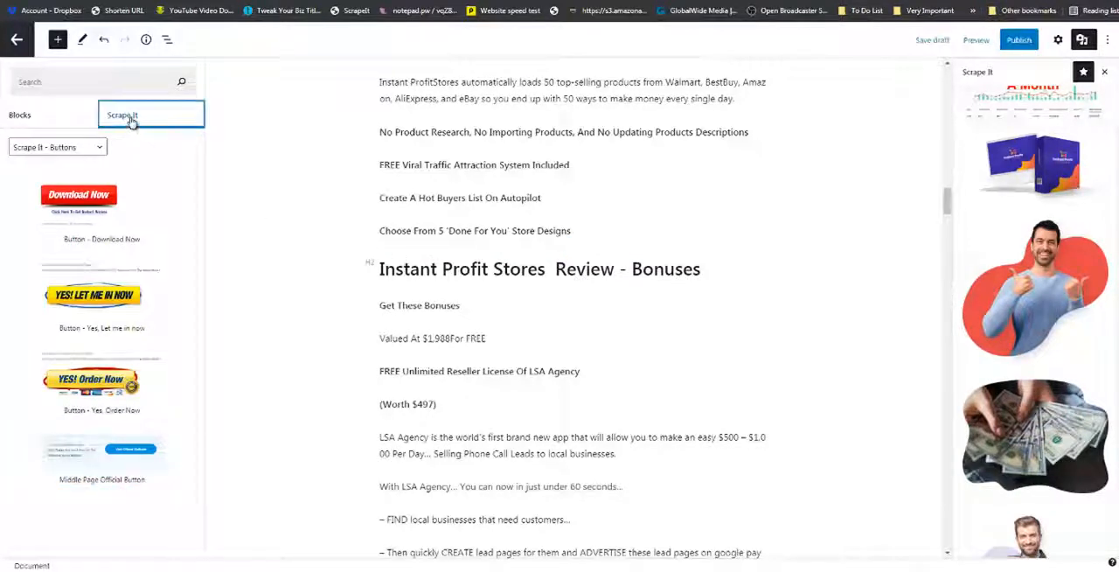
{"action": "left_click", "coordinate": [92, 148]}
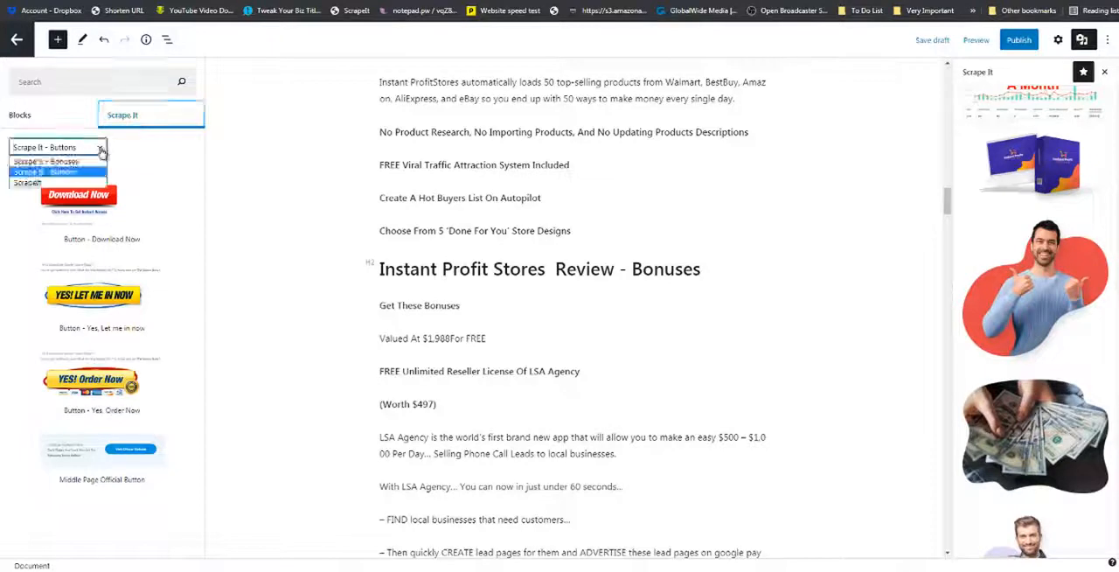
{"action": "left_click", "coordinate": [77, 184]}
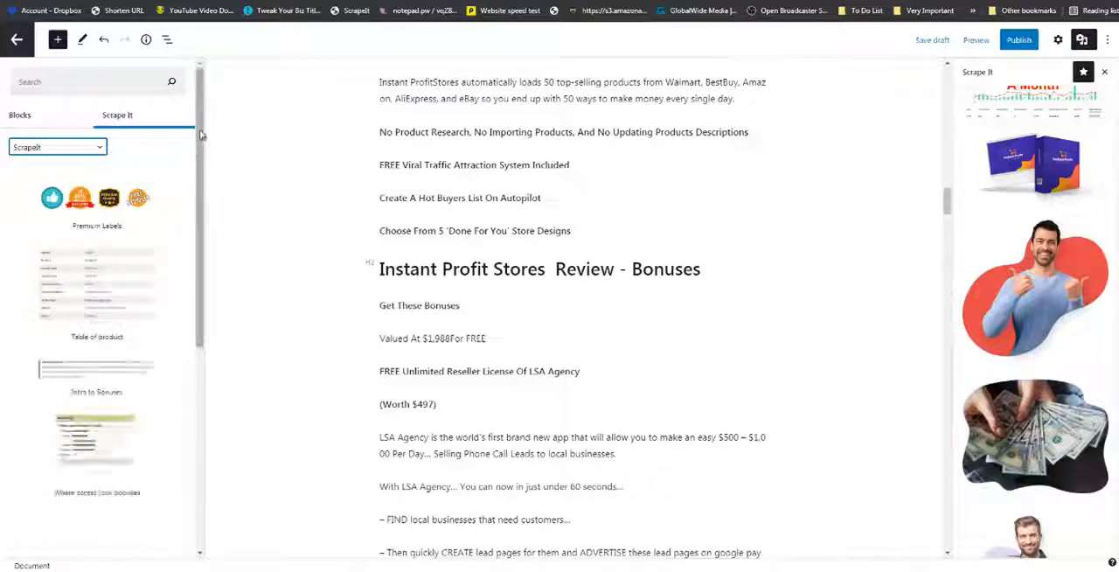
{"action": "left_click_drag", "start_coordinate": [201, 118], "coordinate": [206, 344]}
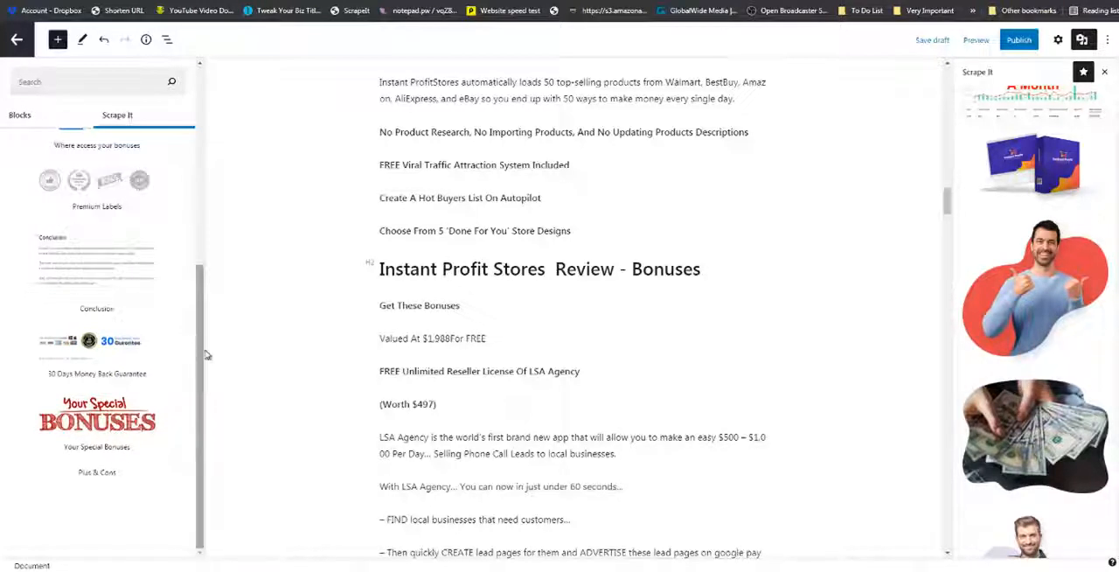
{"action": "scroll", "coordinate": [206, 367], "scroll_direction": "down", "scroll_amount": 4}
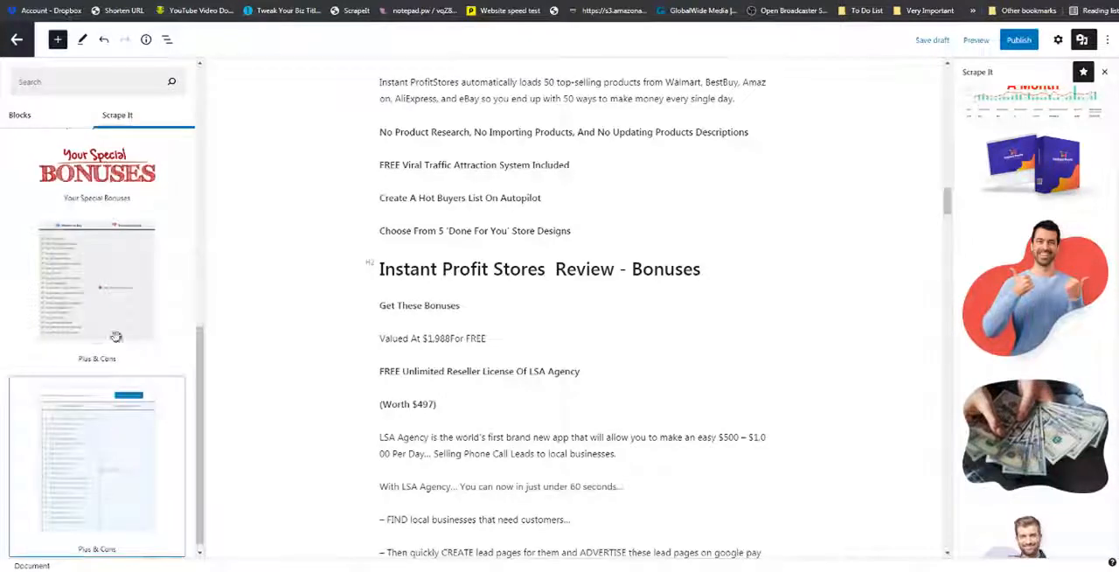
{"action": "left_click_drag", "start_coordinate": [108, 285], "coordinate": [313, 253]}
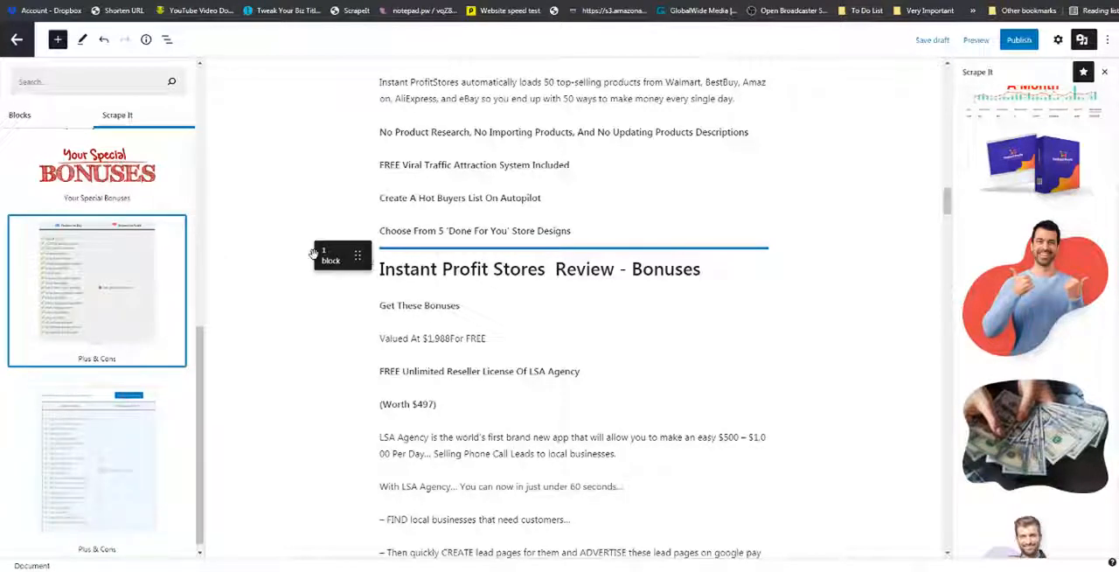
{"action": "left_click_drag", "start_coordinate": [313, 252], "coordinate": [274, 248]}
Delete the "Easy to scale" line from the Reasons to Buy column, including the empty line it leaves.
{"action": "scroll", "coordinate": [274, 248], "scroll_direction": "down", "scroll_amount": 2}
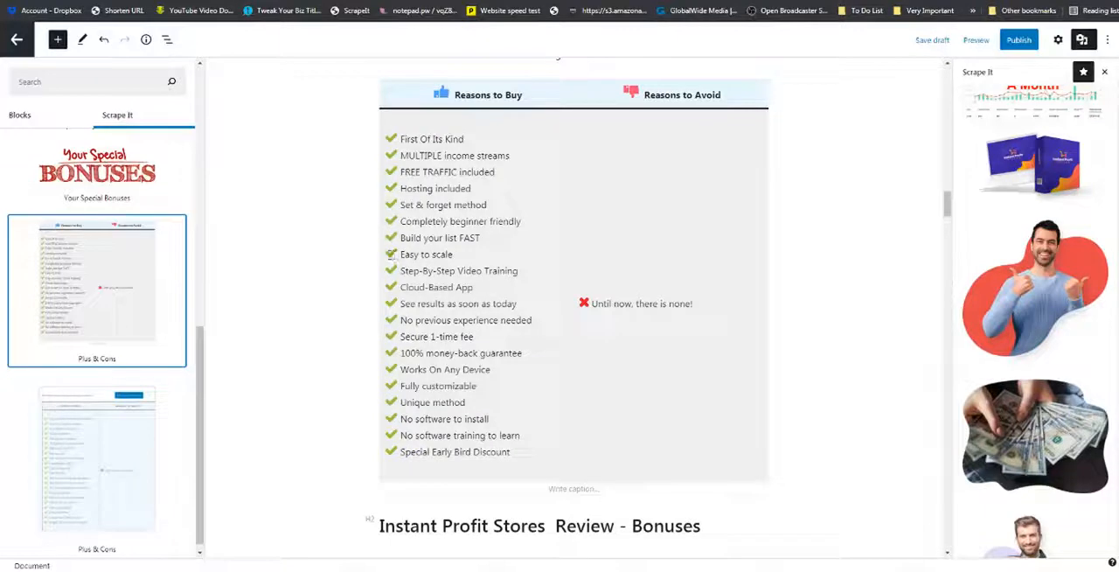
{"action": "left_click_drag", "start_coordinate": [391, 253], "coordinate": [453, 255]}
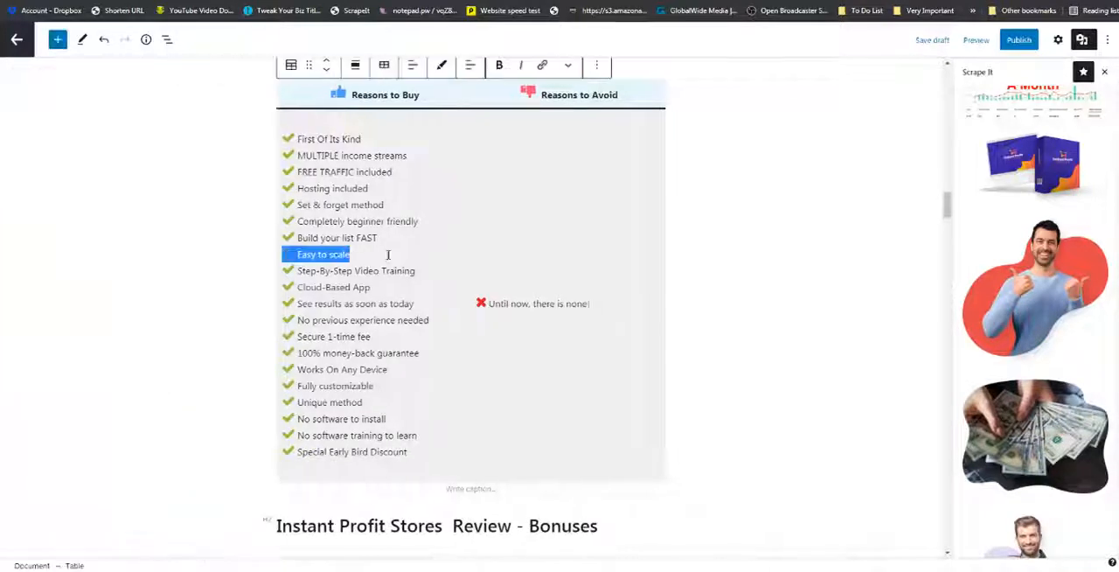
{"action": "key", "text": "BackSpace"}
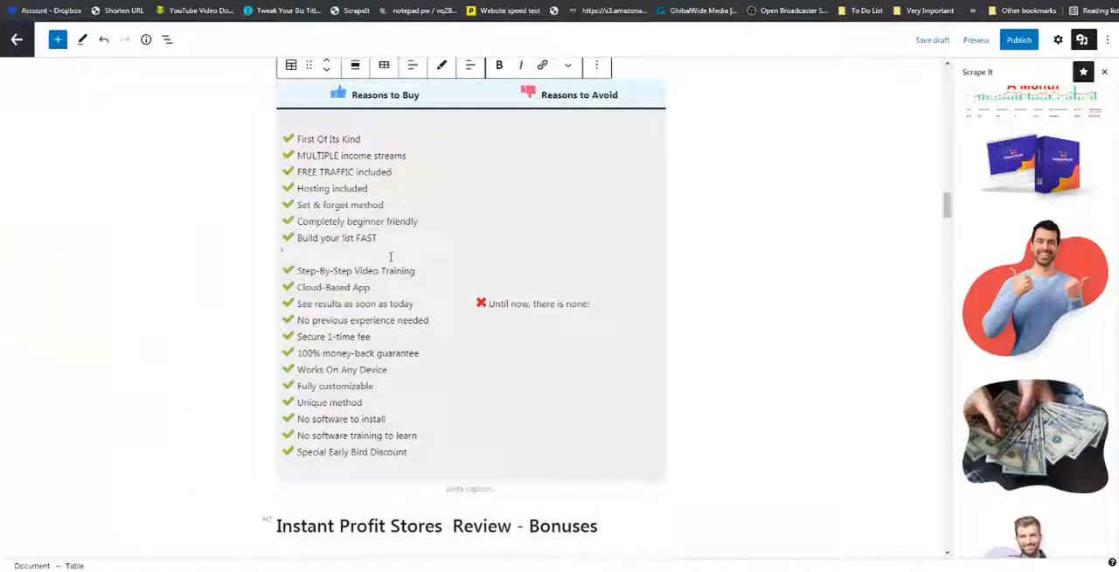
{"action": "key", "text": "Delete"}
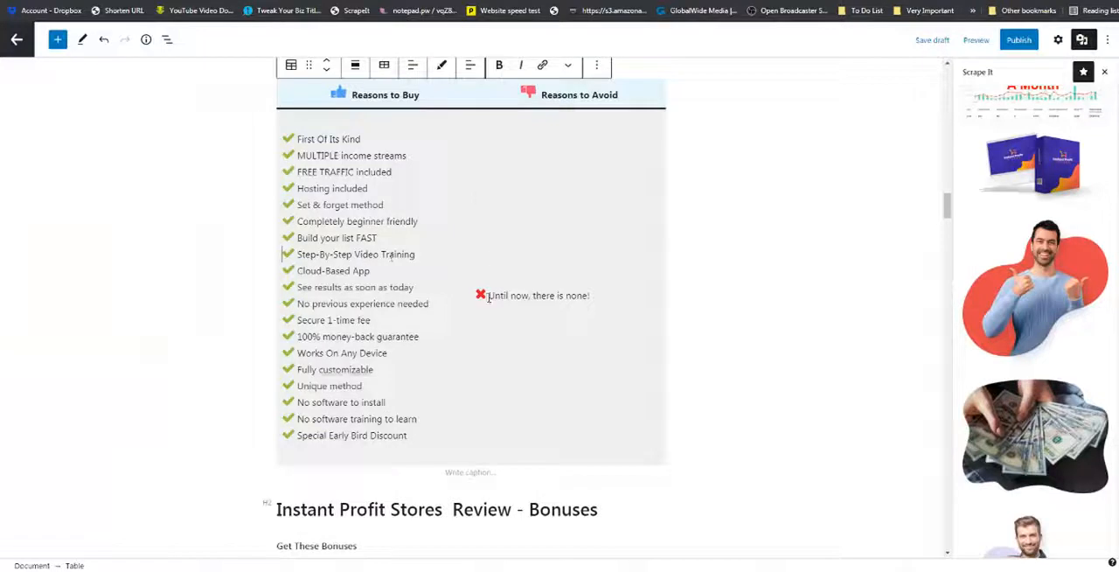
Copy "Until now, there is none" in the Reasons to Avoid column and paste it on a new line above the original.
{"action": "left_click_drag", "start_coordinate": [488, 297], "coordinate": [588, 296]}
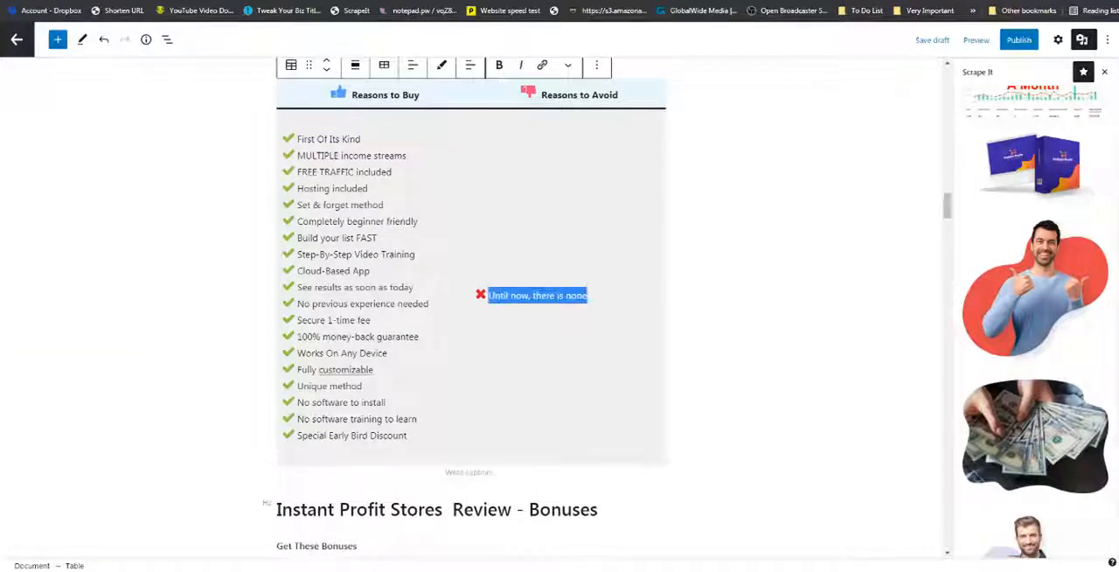
{"action": "right_click", "coordinate": [584, 296]}
{"action": "left_click", "coordinate": [604, 320]}
{"action": "left_click", "coordinate": [510, 276]}
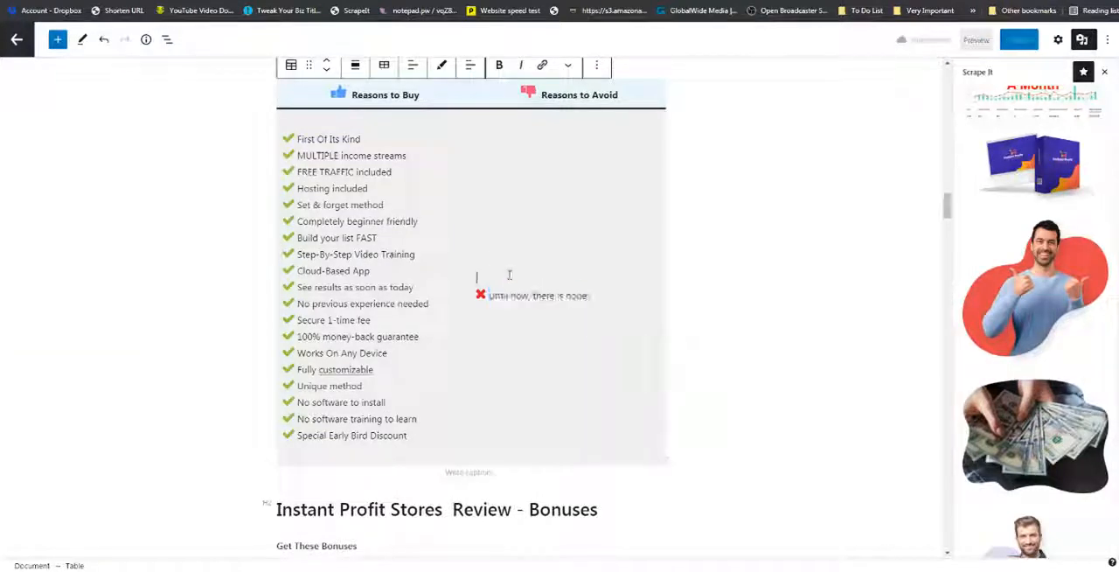
{"action": "key", "text": "ctrl+s"}
{"action": "key", "text": "ctrl+v"}
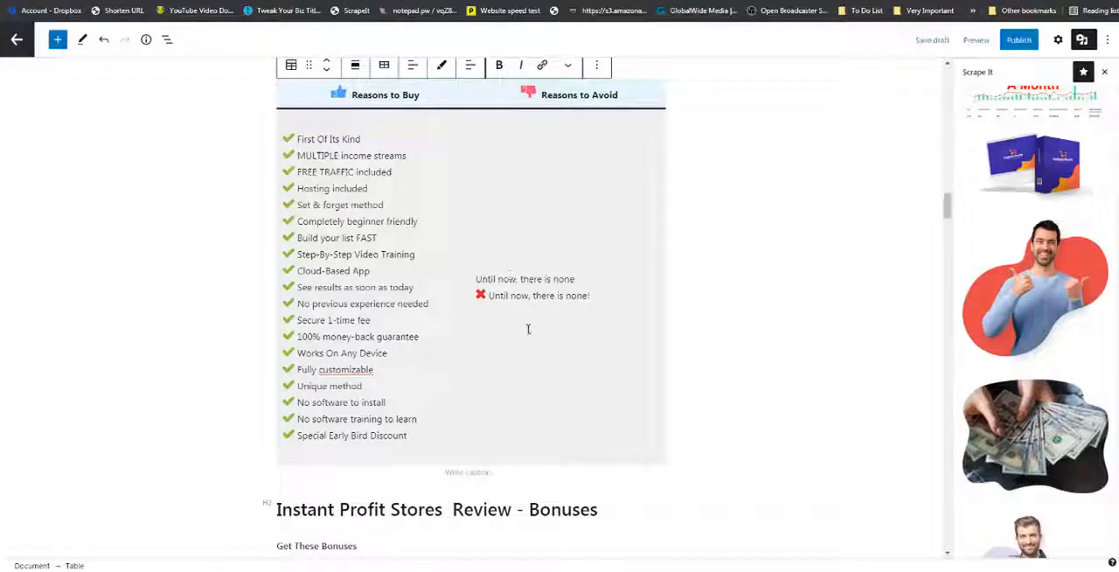
Insert the Middle Page Official Button pattern from the Scrape It - Buttons collection between the reasons table and the Bonuses heading.
{"action": "scroll", "coordinate": [528, 328], "scroll_direction": "up", "scroll_amount": 1}
{"action": "scroll", "coordinate": [528, 329], "scroll_direction": "down", "scroll_amount": 2}
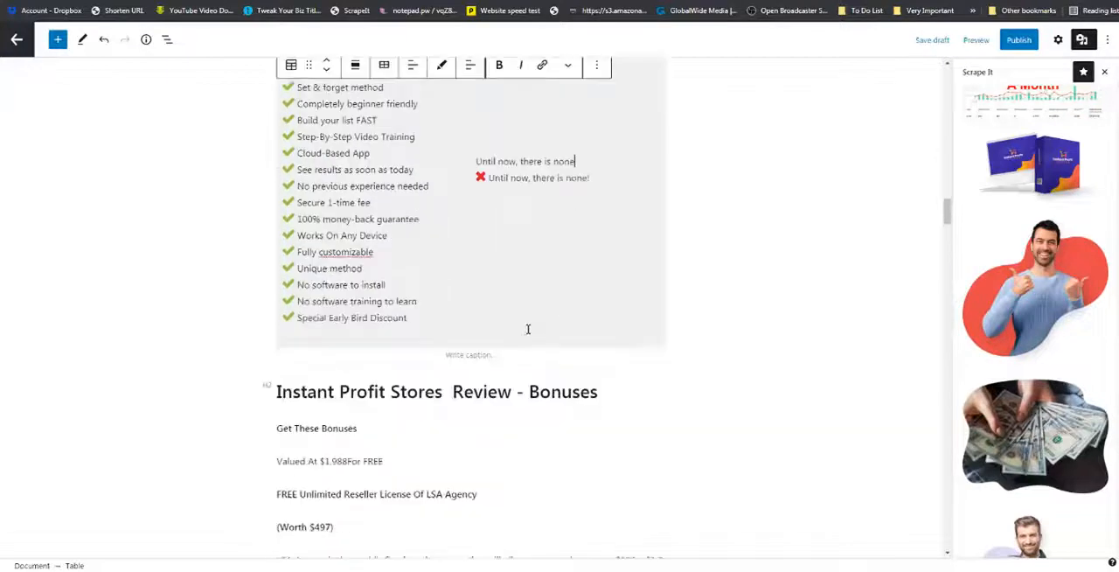
{"action": "left_click", "coordinate": [58, 41]}
{"action": "left_click", "coordinate": [115, 119]}
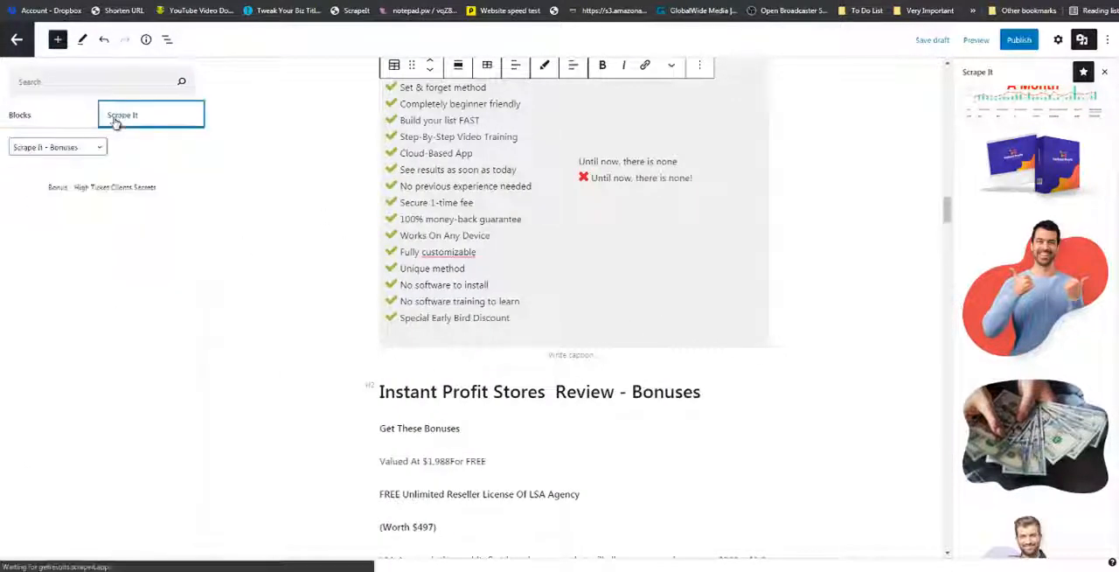
{"action": "left_click", "coordinate": [100, 148]}
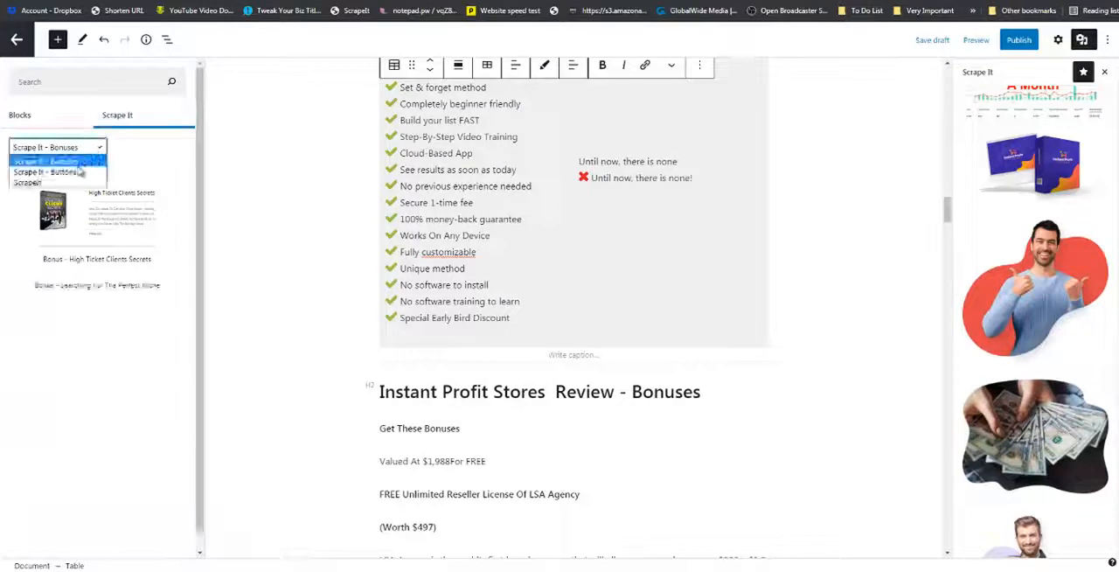
{"action": "left_click", "coordinate": [75, 173]}
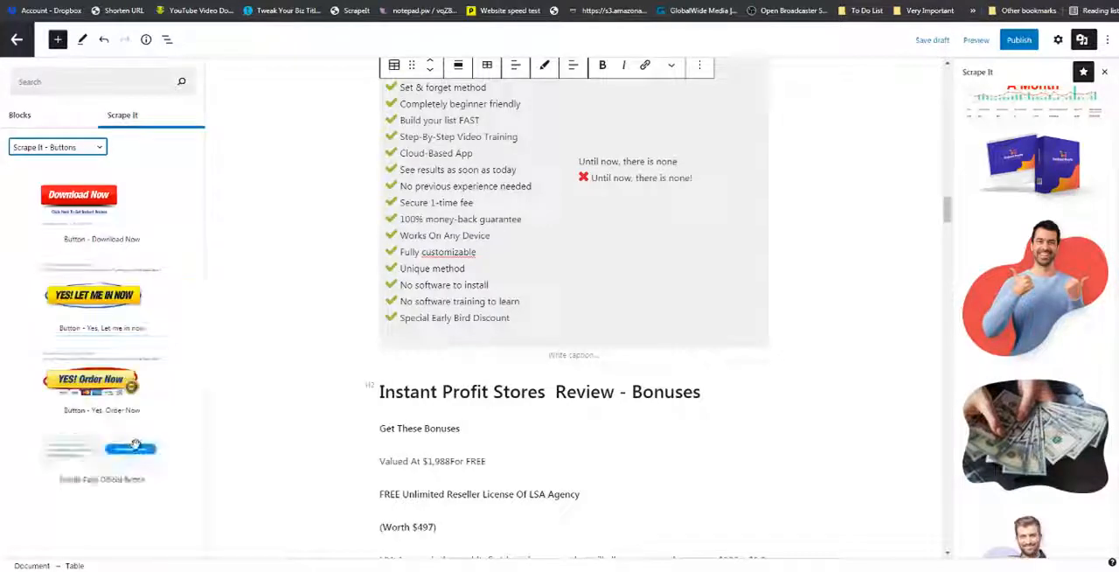
{"action": "left_click_drag", "start_coordinate": [105, 455], "coordinate": [377, 379]}
{"action": "left_click_drag", "start_coordinate": [388, 375], "coordinate": [387, 370]}
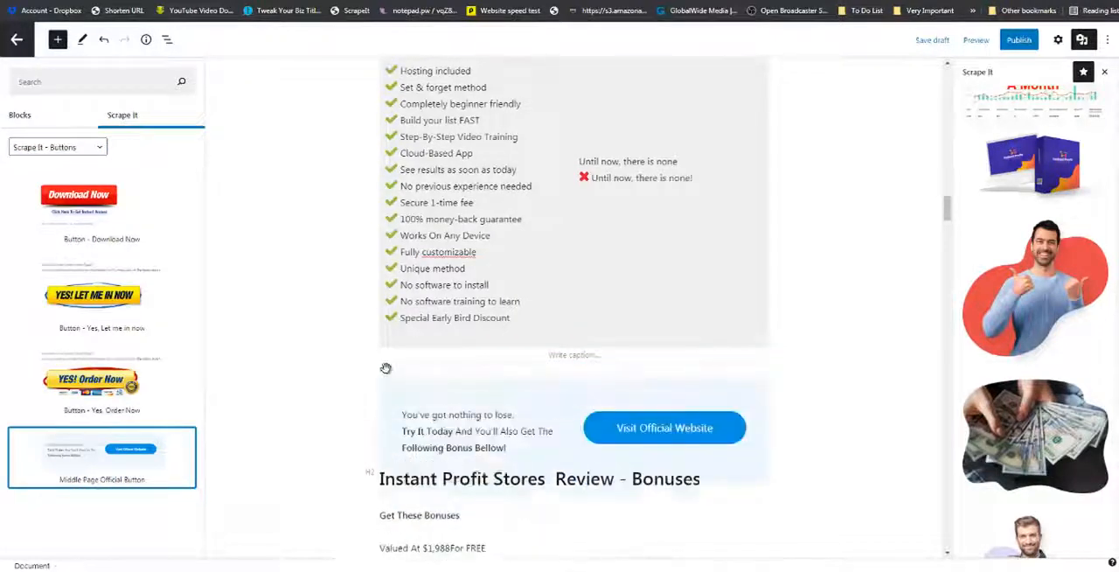
Open the link settings of the Visit Official Website button below the reasons table.
{"action": "left_click", "coordinate": [671, 435]}
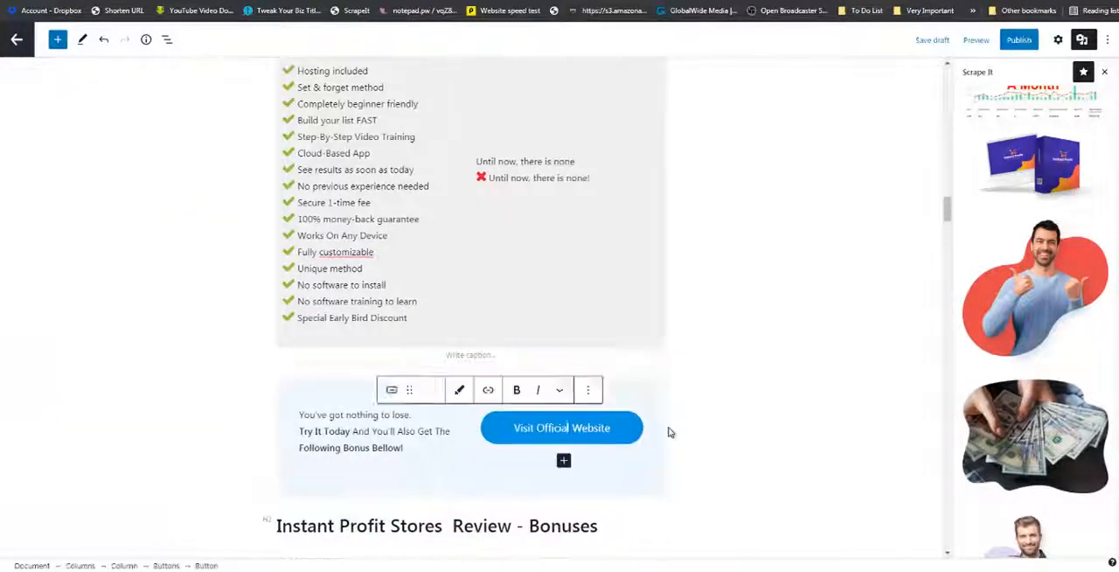
{"action": "left_click", "coordinate": [591, 394]}
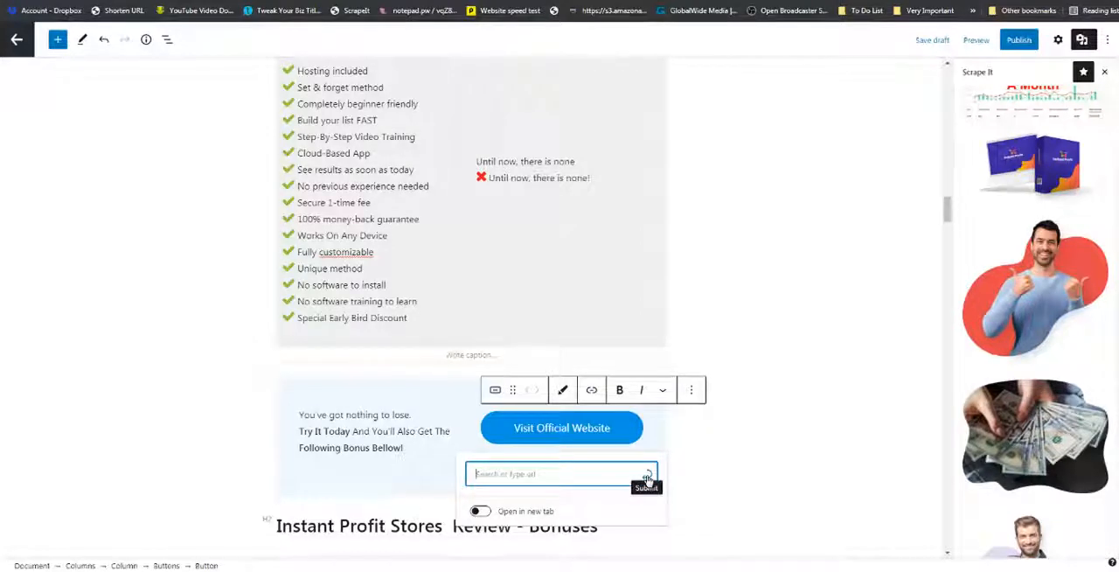
{"action": "scroll", "coordinate": [742, 414], "scroll_direction": "down", "scroll_amount": 3}
{"action": "scroll", "coordinate": [744, 414], "scroll_direction": "down", "scroll_amount": 2}
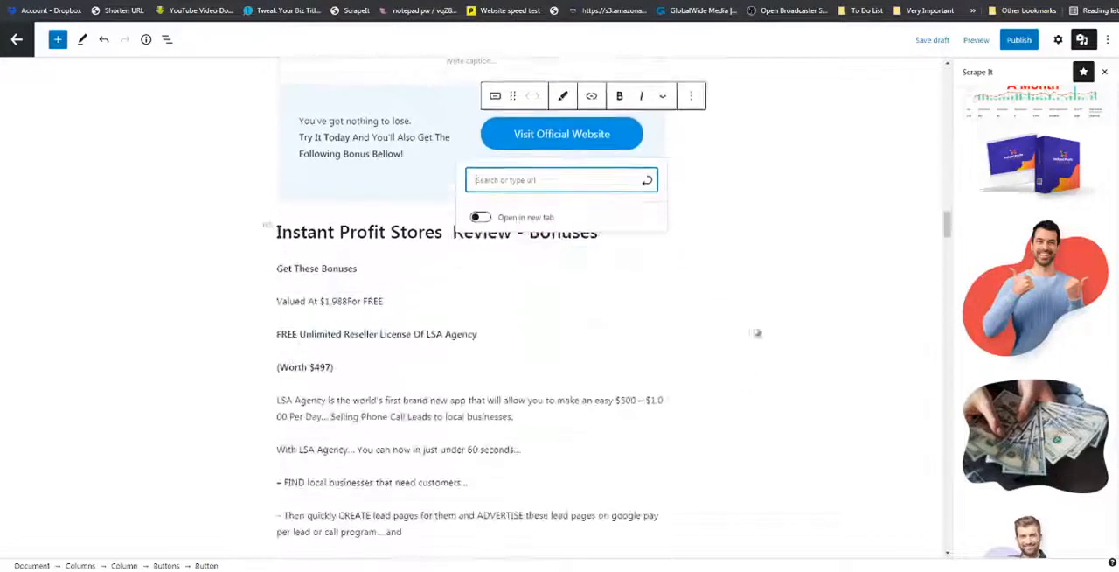
{"action": "scroll", "coordinate": [768, 277], "scroll_direction": "up", "scroll_amount": 1}
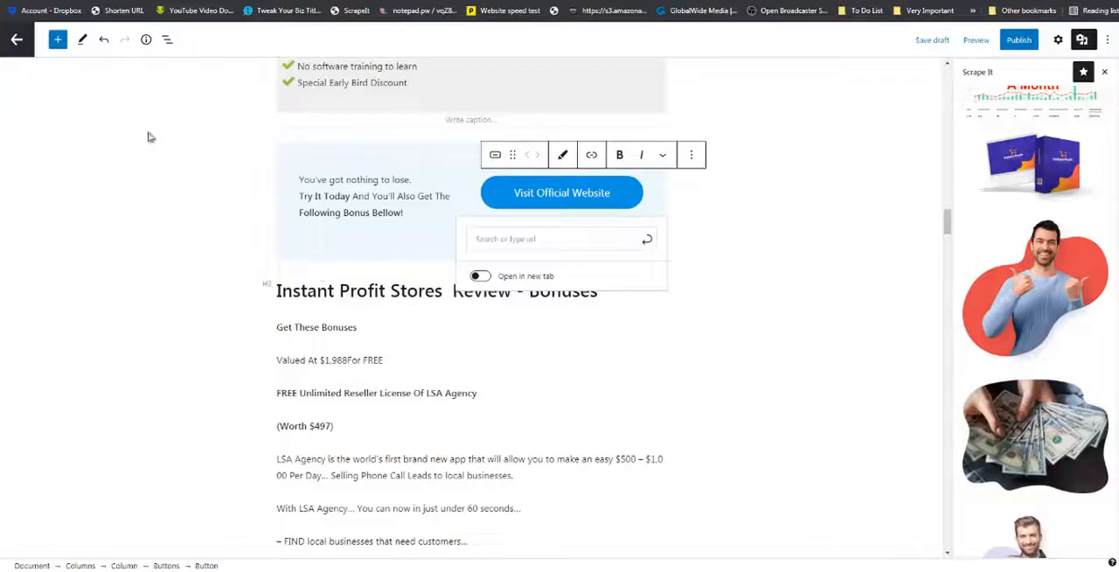
Insert the Conclusion pattern from the ScrapeIt collection between the Visit Official Website button section and the Bonuses heading.
{"action": "left_click", "coordinate": [57, 39]}
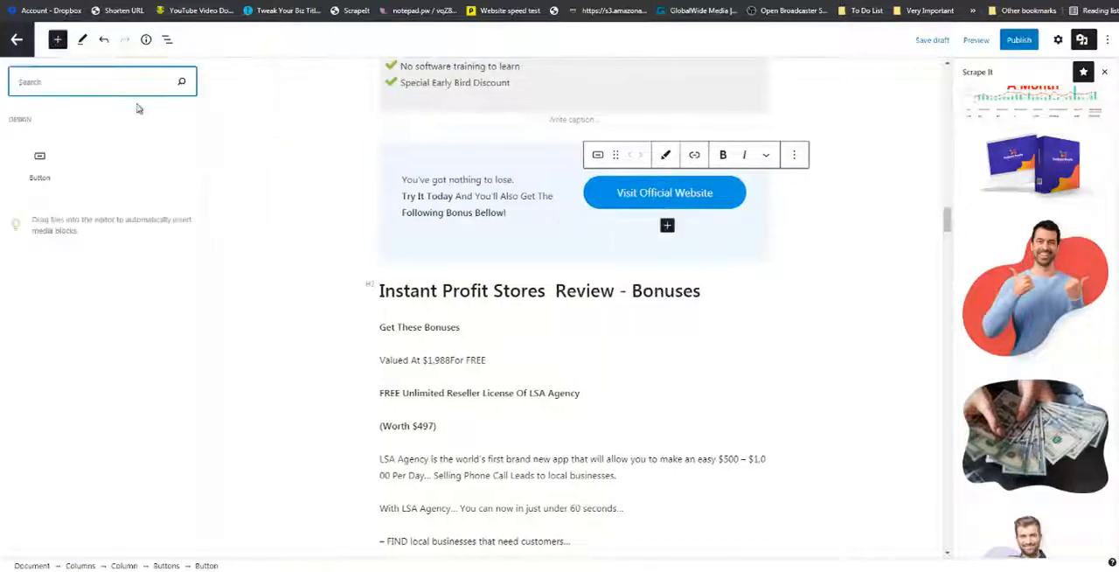
{"action": "left_click", "coordinate": [833, 233]}
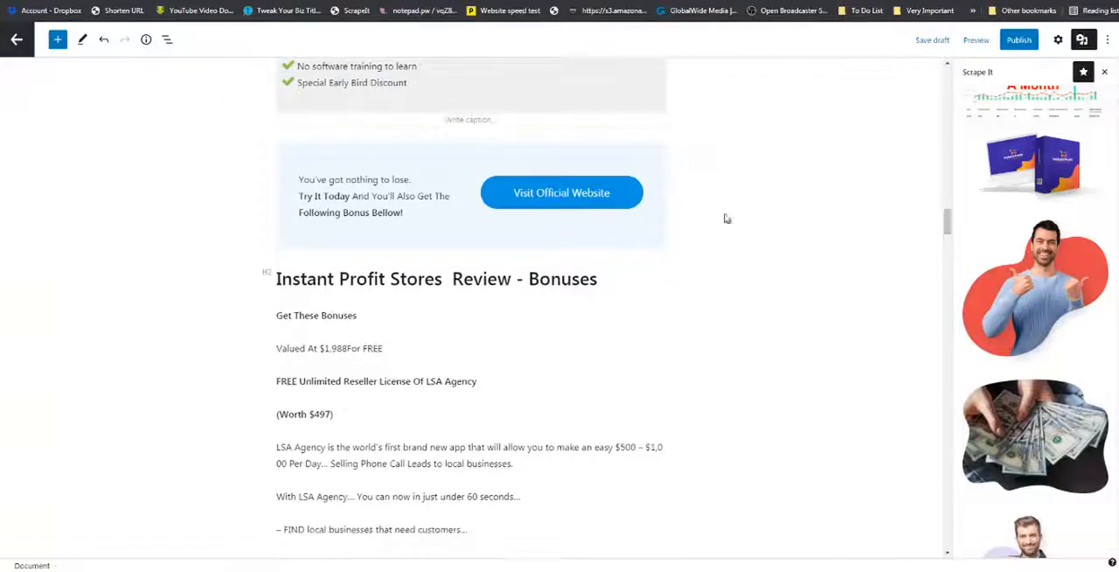
{"action": "left_click", "coordinate": [57, 40]}
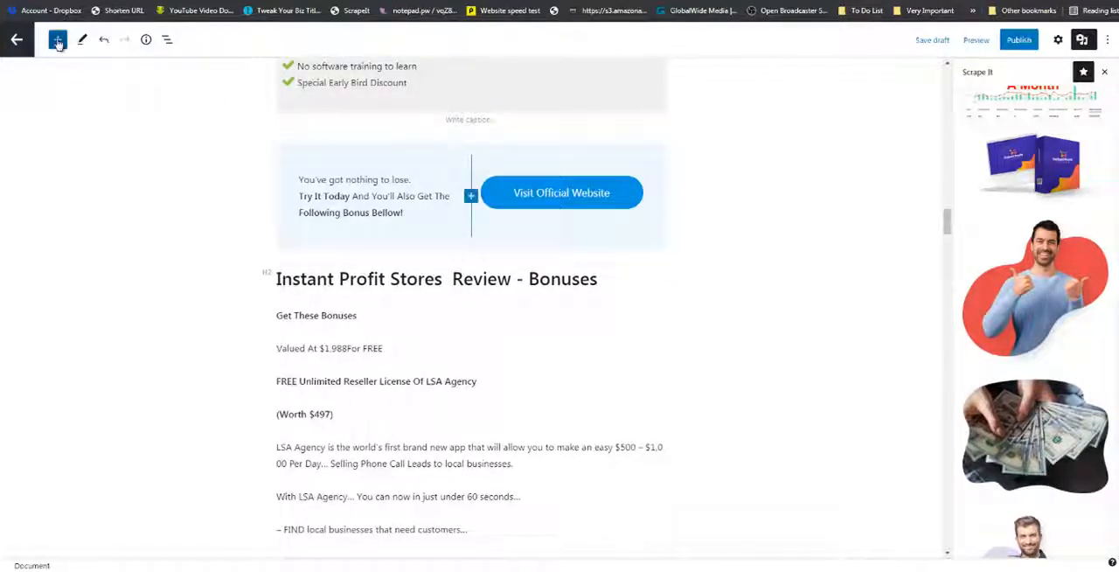
{"action": "left_click", "coordinate": [119, 117]}
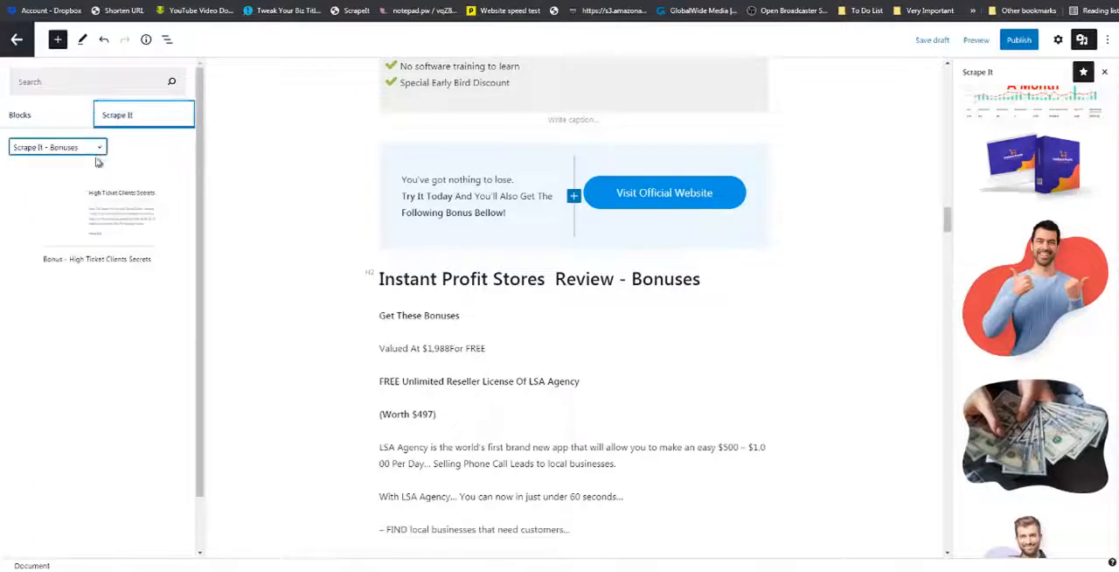
{"action": "left_click", "coordinate": [97, 149]}
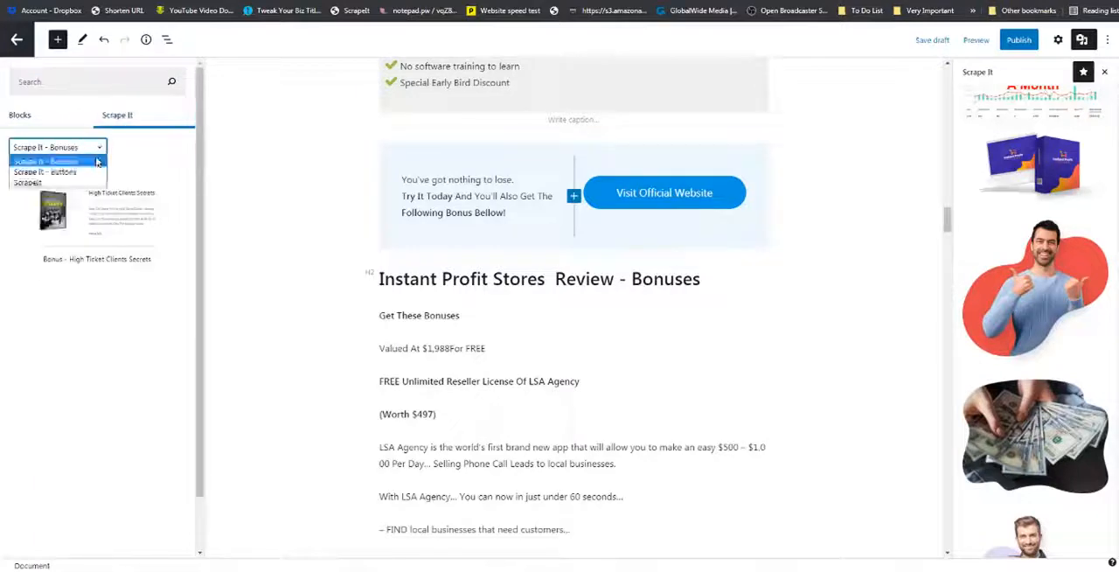
{"action": "left_click", "coordinate": [38, 184]}
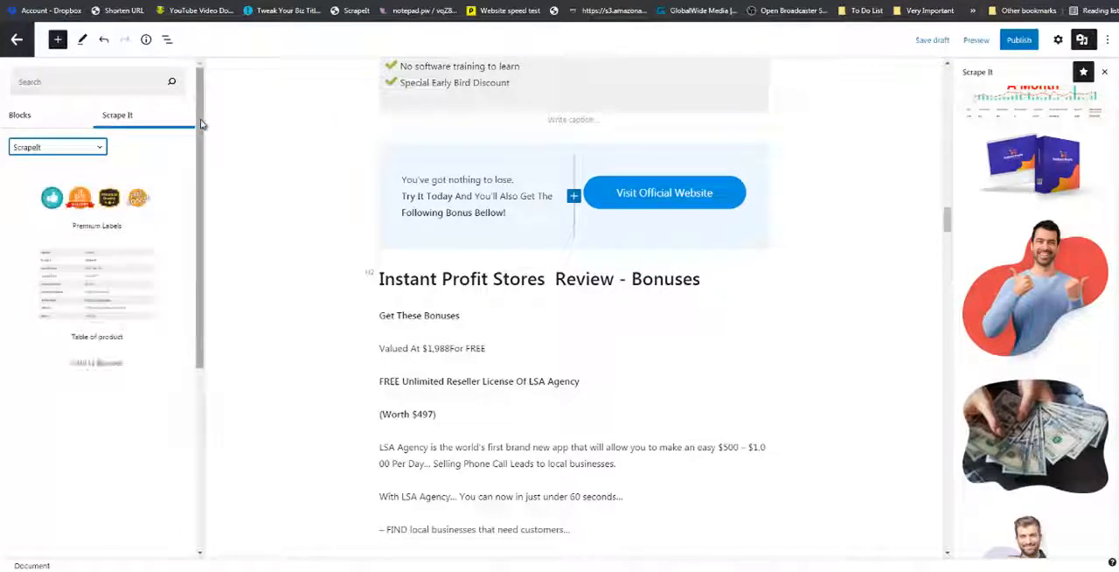
{"action": "scroll", "coordinate": [200, 232], "scroll_direction": "down", "scroll_amount": 5}
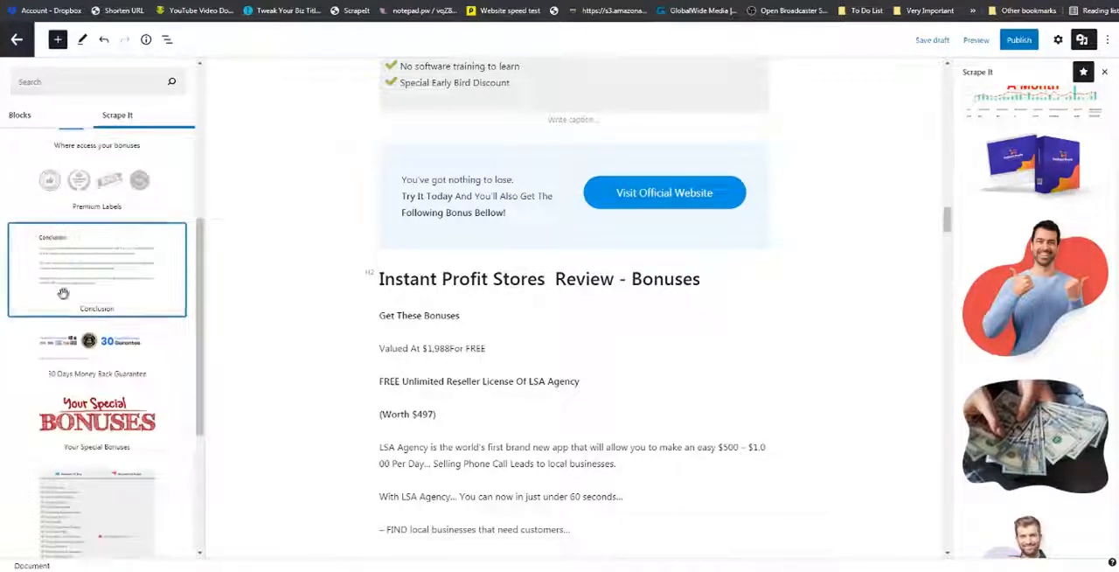
{"action": "left_click_drag", "start_coordinate": [79, 279], "coordinate": [364, 252]}
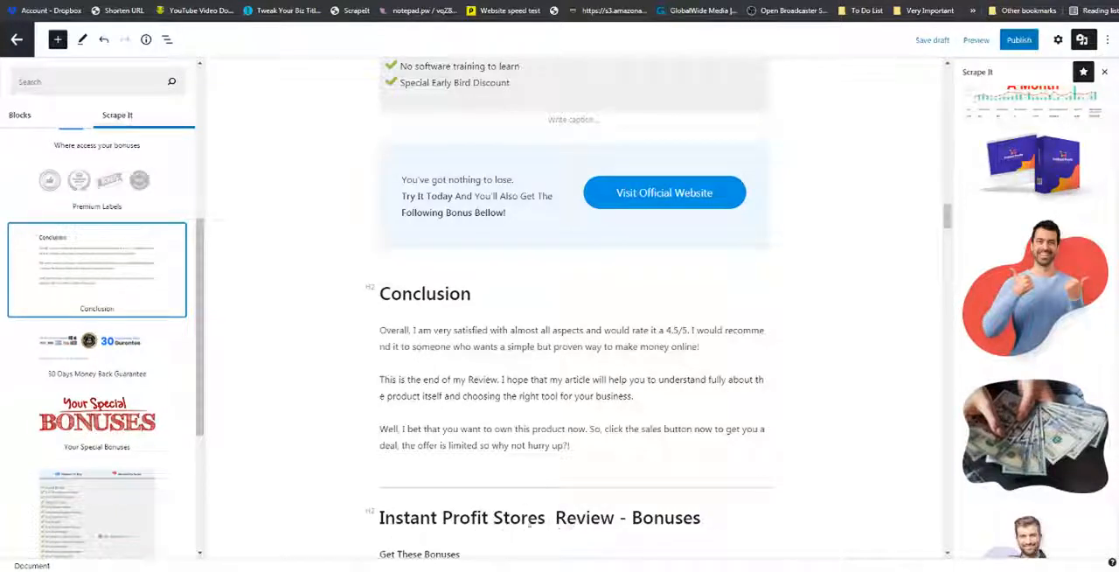
Insert the Your Special Bonuses pattern below the Bonuses heading, and the Intro to Bonuses pattern between that heading and the bonuses image.
{"action": "left_click_drag", "start_coordinate": [160, 443], "coordinate": [360, 528]}
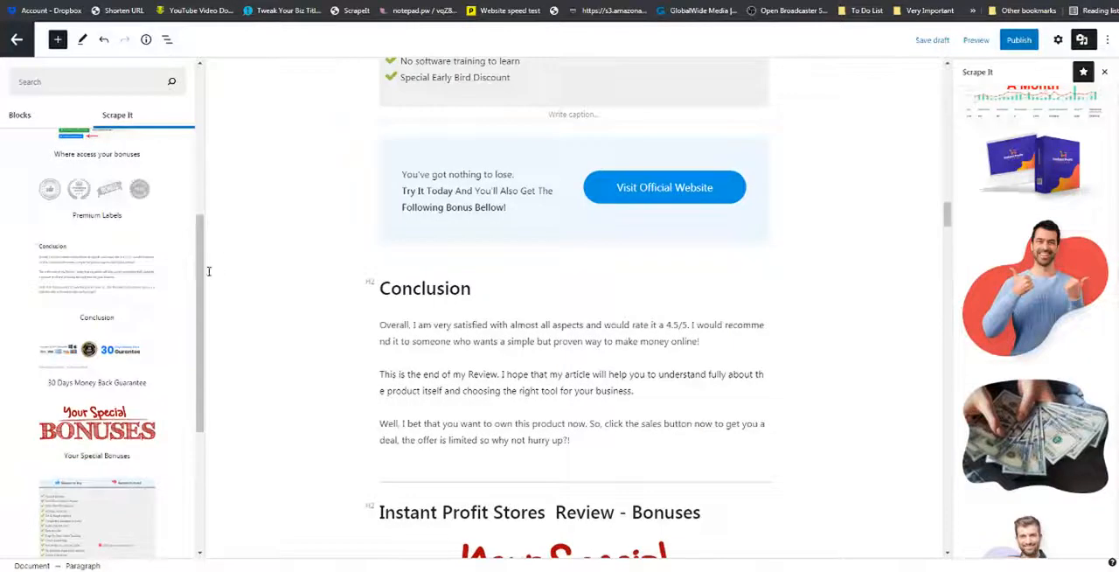
{"action": "left_click_drag", "start_coordinate": [200, 273], "coordinate": [198, 187]}
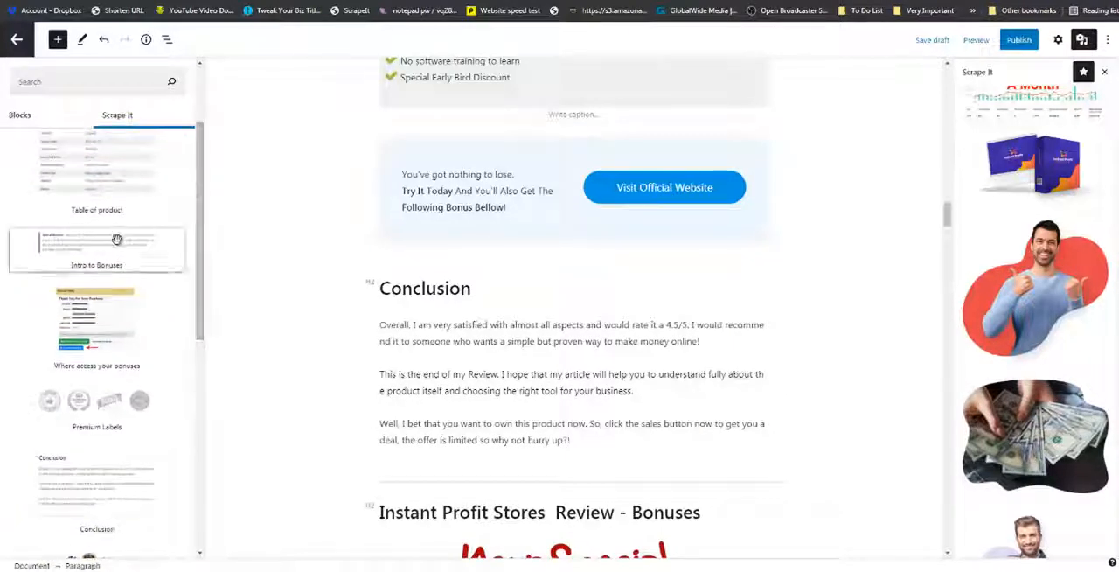
{"action": "left_click_drag", "start_coordinate": [137, 245], "coordinate": [455, 514]}
{"action": "scroll", "coordinate": [456, 514], "scroll_direction": "down", "scroll_amount": 4}
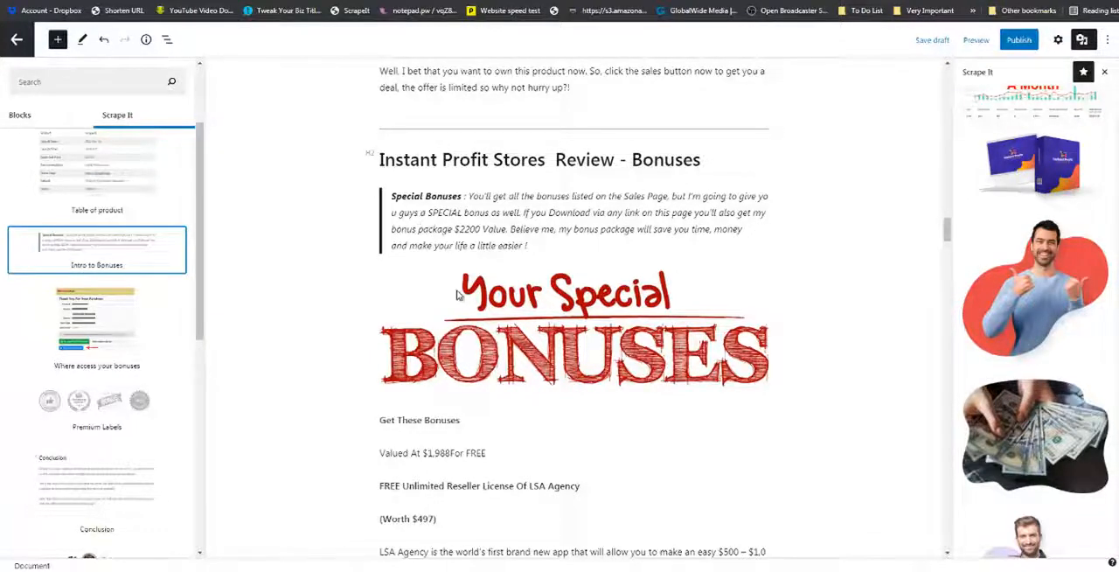
Insert the Bonus - High Ticket Clients Secrets pattern from the Scrape It - Bonuses collection between the OmniBlaster feature list and the FAQ heading.
{"action": "scroll", "coordinate": [457, 298], "scroll_direction": "down", "scroll_amount": 6}
{"action": "scroll", "coordinate": [457, 297], "scroll_direction": "down", "scroll_amount": 8}
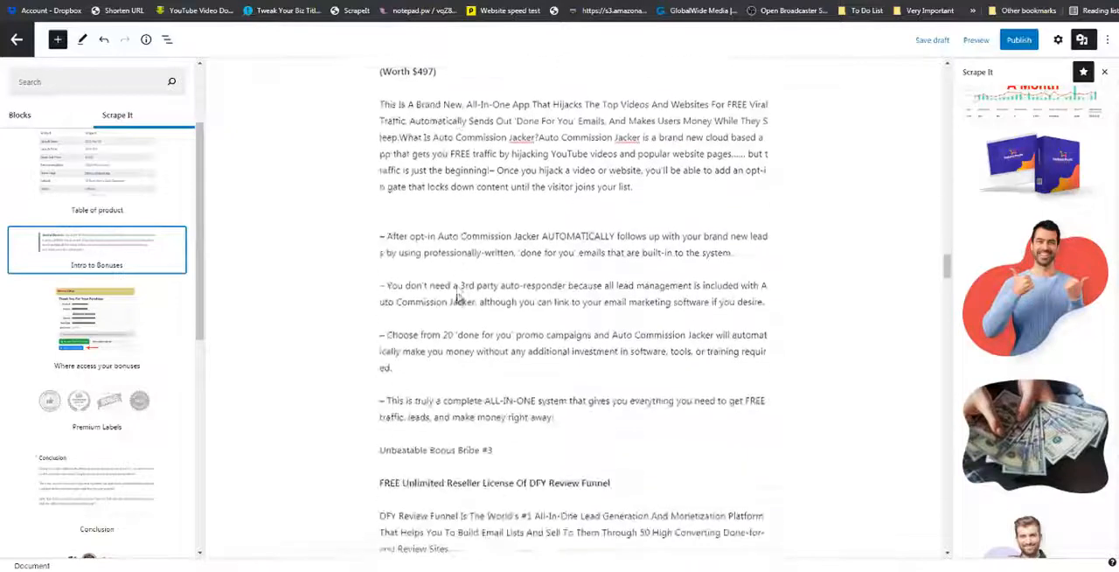
{"action": "scroll", "coordinate": [457, 297], "scroll_direction": "down", "scroll_amount": 3}
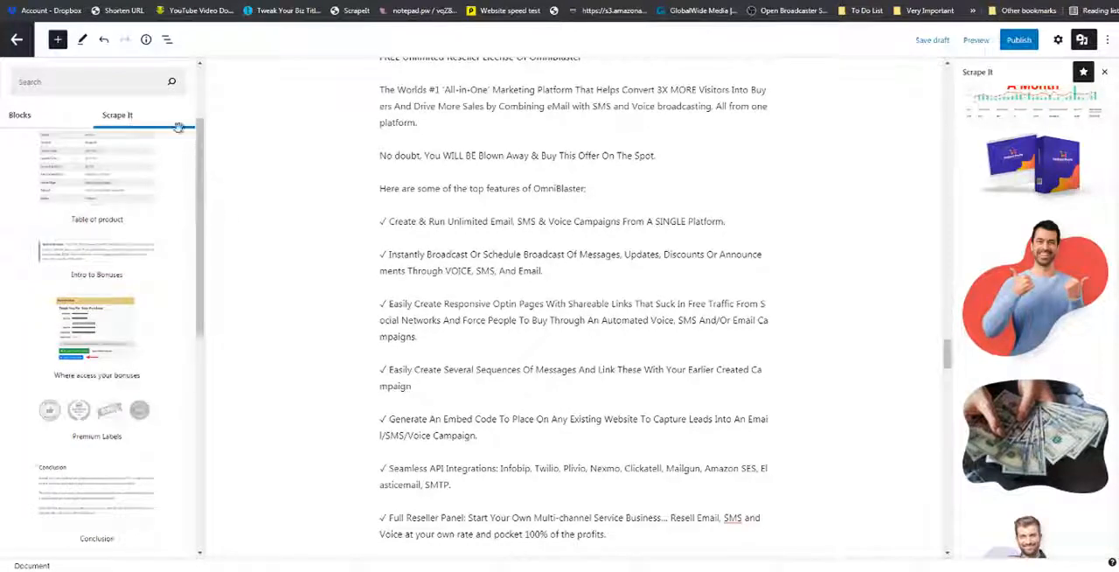
{"action": "left_click", "coordinate": [130, 117]}
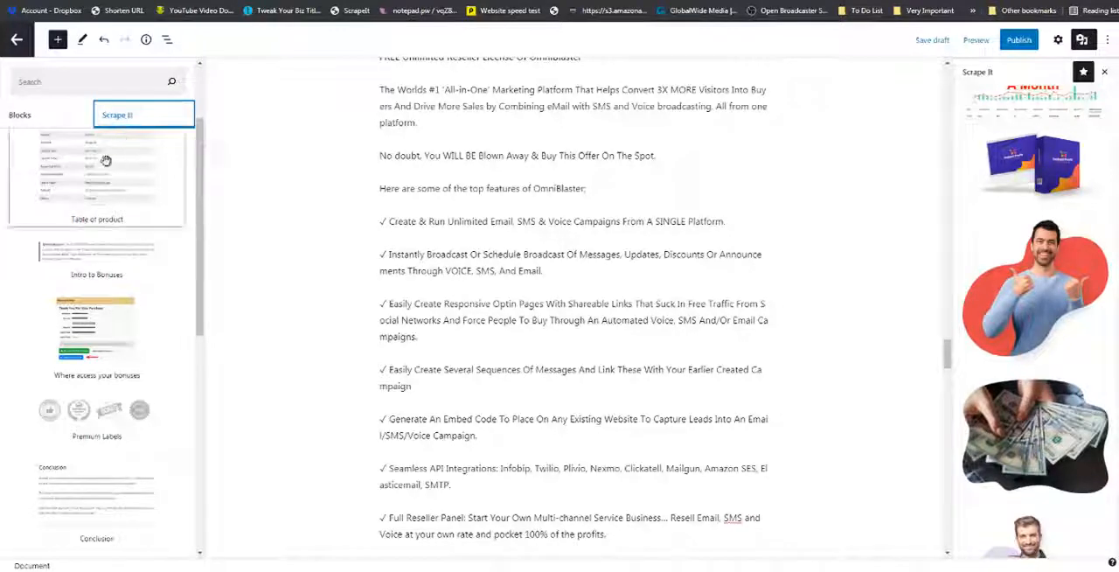
{"action": "left_click_drag", "start_coordinate": [205, 153], "coordinate": [203, 96]}
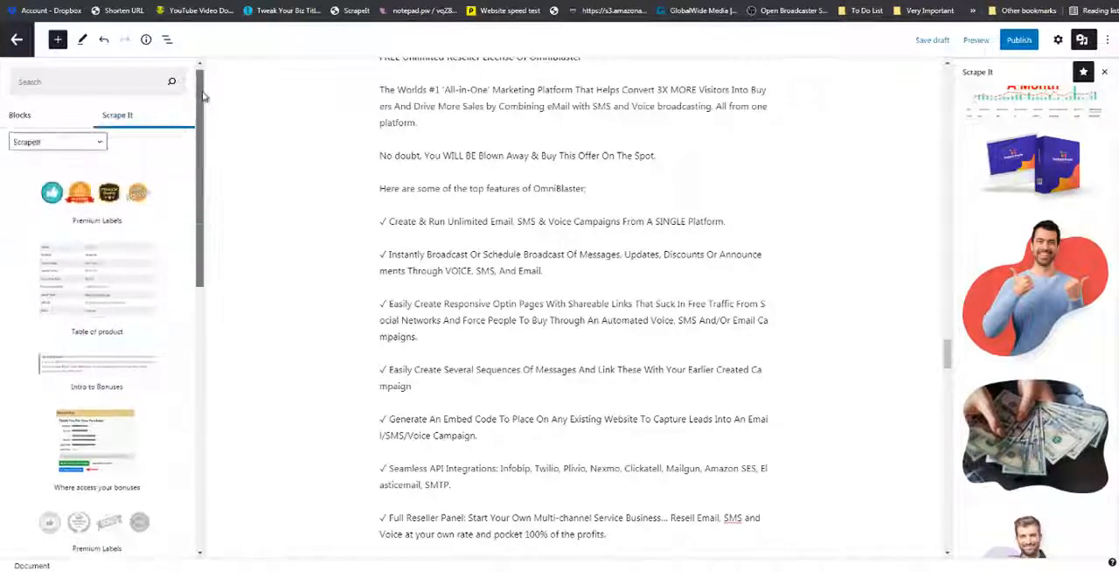
{"action": "left_click", "coordinate": [98, 145]}
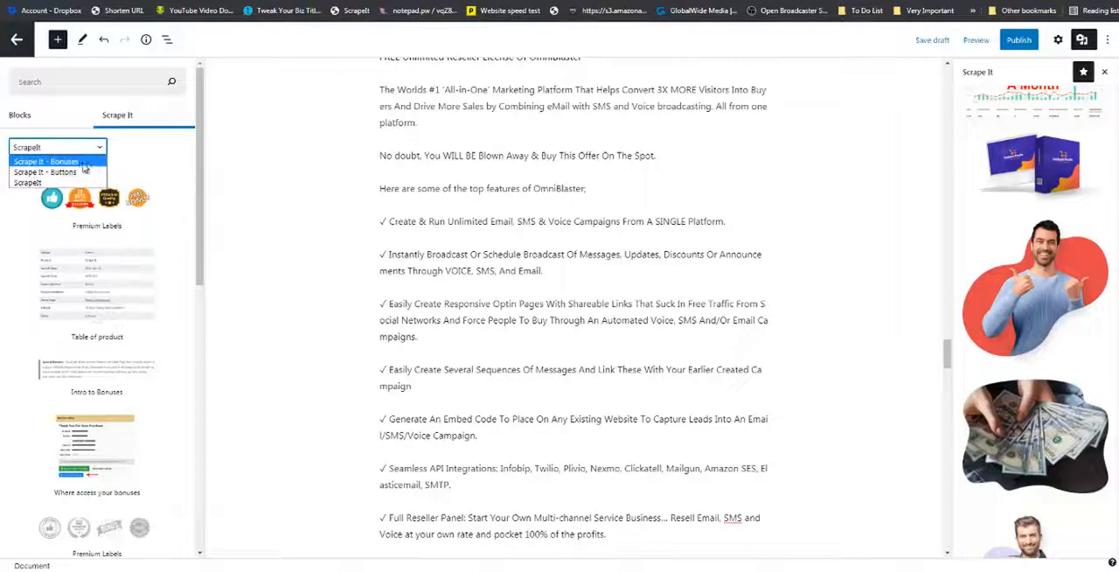
{"action": "left_click", "coordinate": [83, 164]}
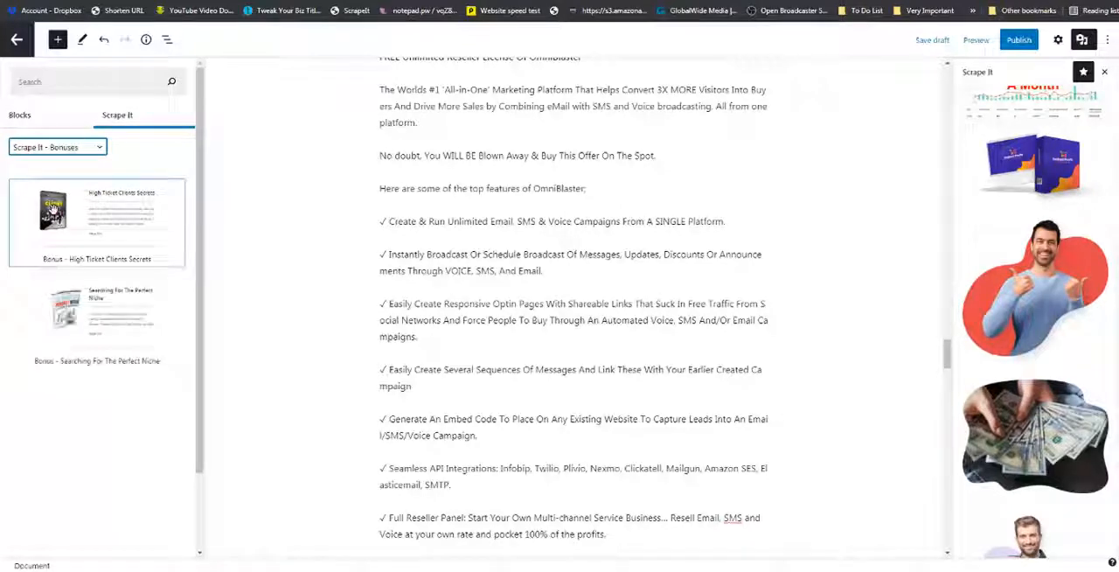
{"action": "left_click_drag", "start_coordinate": [85, 244], "coordinate": [406, 562]}
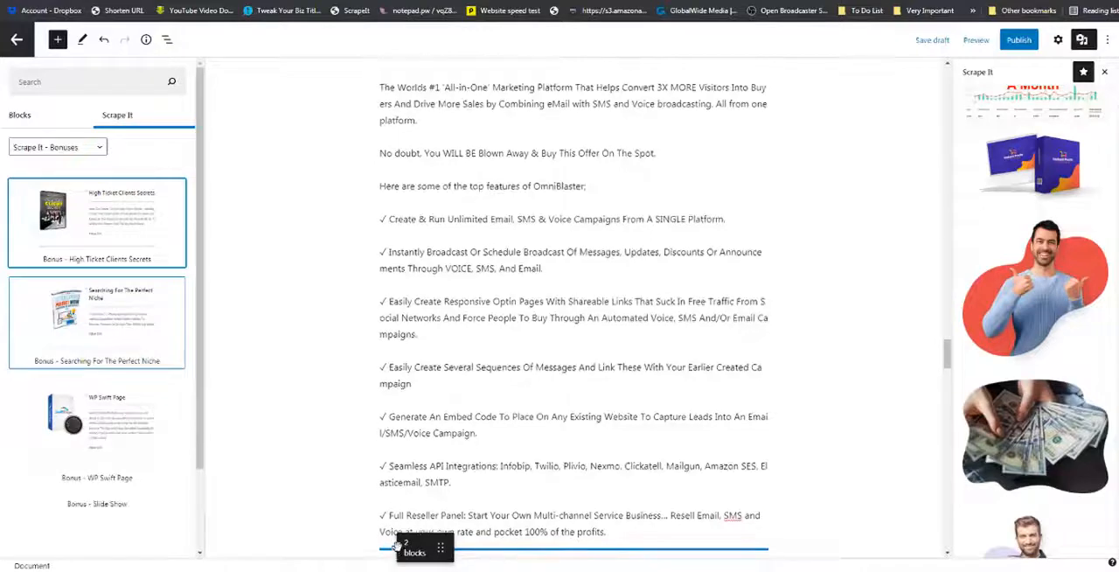
Insert the Bonus - WP Swift Page pattern between the High Ticket Clients Secrets bonus and the FAQ heading.
{"action": "scroll", "coordinate": [329, 397], "scroll_direction": "down", "scroll_amount": 7}
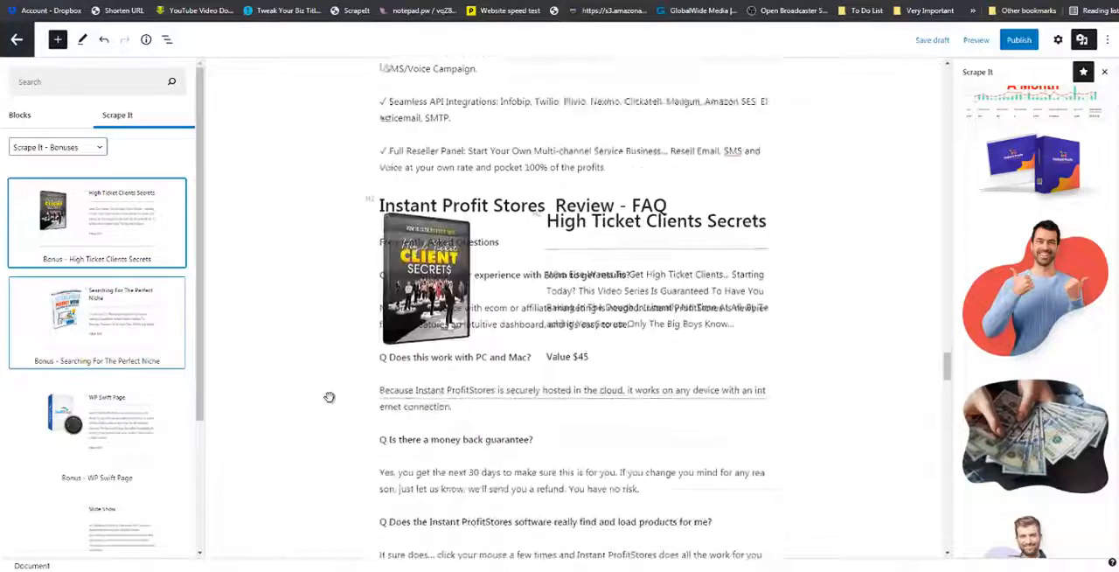
{"action": "scroll", "coordinate": [320, 323], "scroll_direction": "down", "scroll_amount": 3}
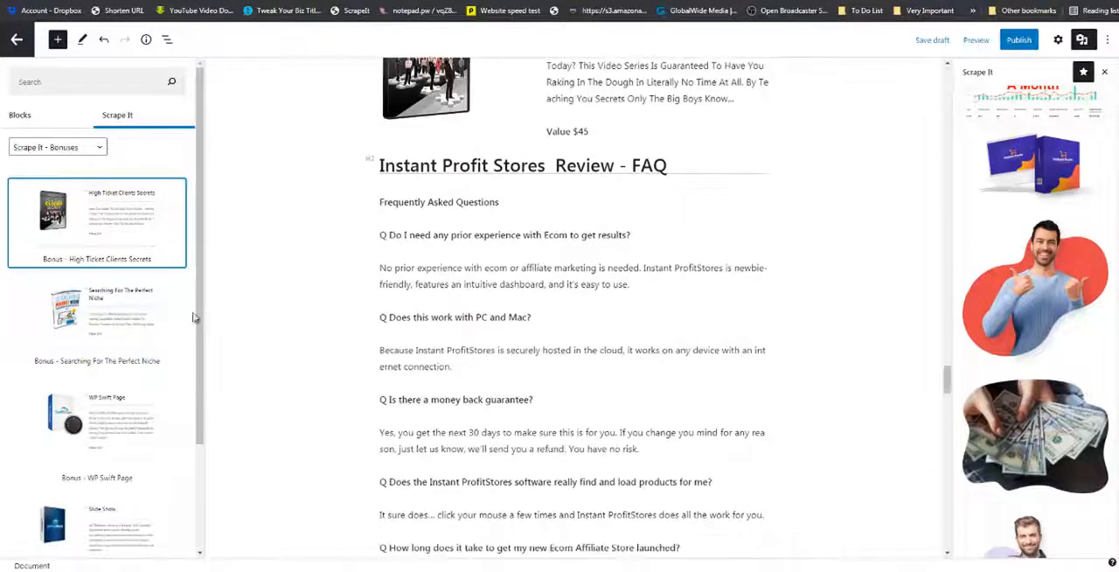
{"action": "left_click_drag", "start_coordinate": [79, 405], "coordinate": [495, 175]}
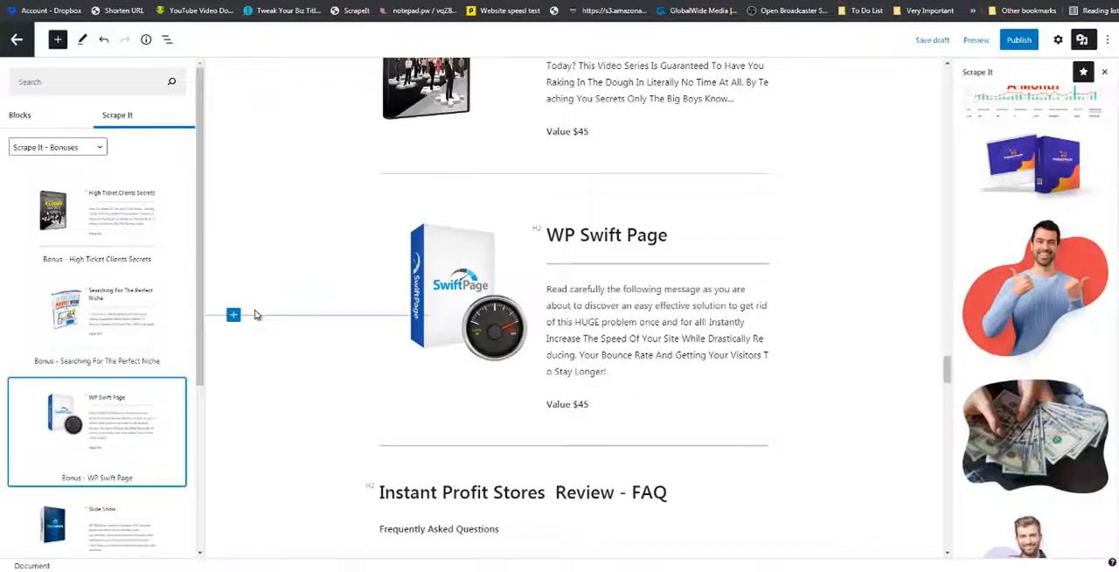
Switch to the open CourseFunnels review page and examine its bonuses, conclusion, pricing and rating box as a reference.
{"action": "scroll", "coordinate": [286, 343], "scroll_direction": "down", "scroll_amount": 6}
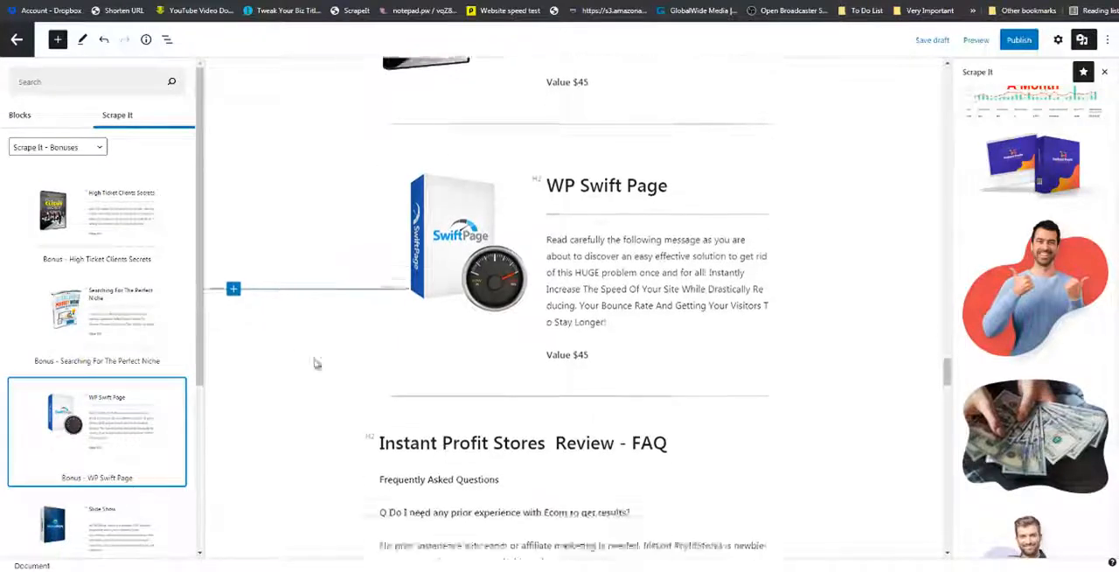
{"action": "scroll", "coordinate": [448, 383], "scroll_direction": "down", "scroll_amount": 2}
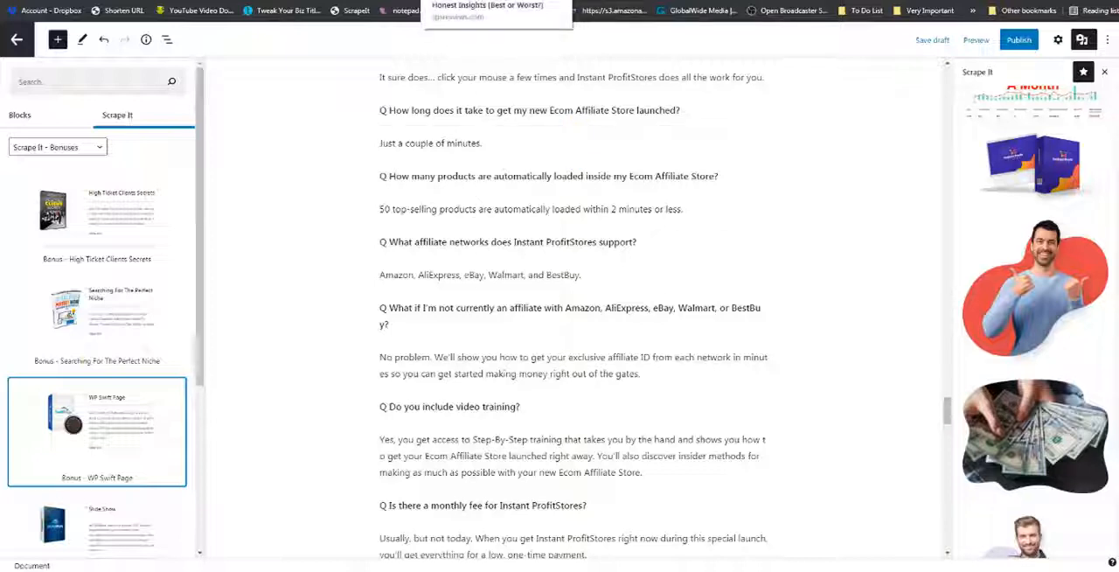
{"action": "left_click", "coordinate": [473, 1]}
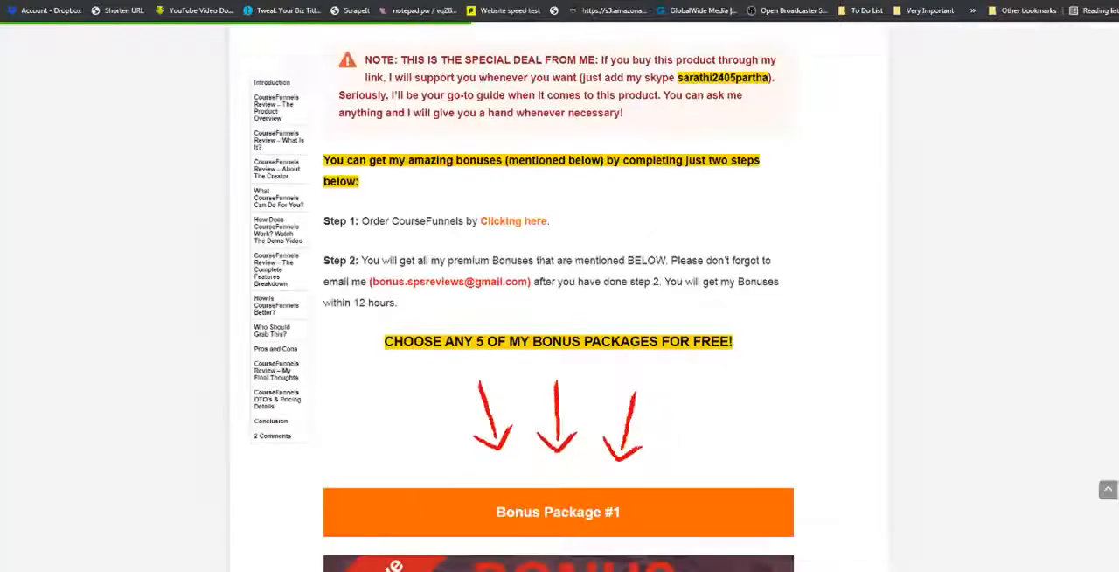
{"action": "scroll", "coordinate": [610, 372], "scroll_direction": "up", "scroll_amount": 5}
{"action": "scroll", "coordinate": [609, 372], "scroll_direction": "up", "scroll_amount": 10}
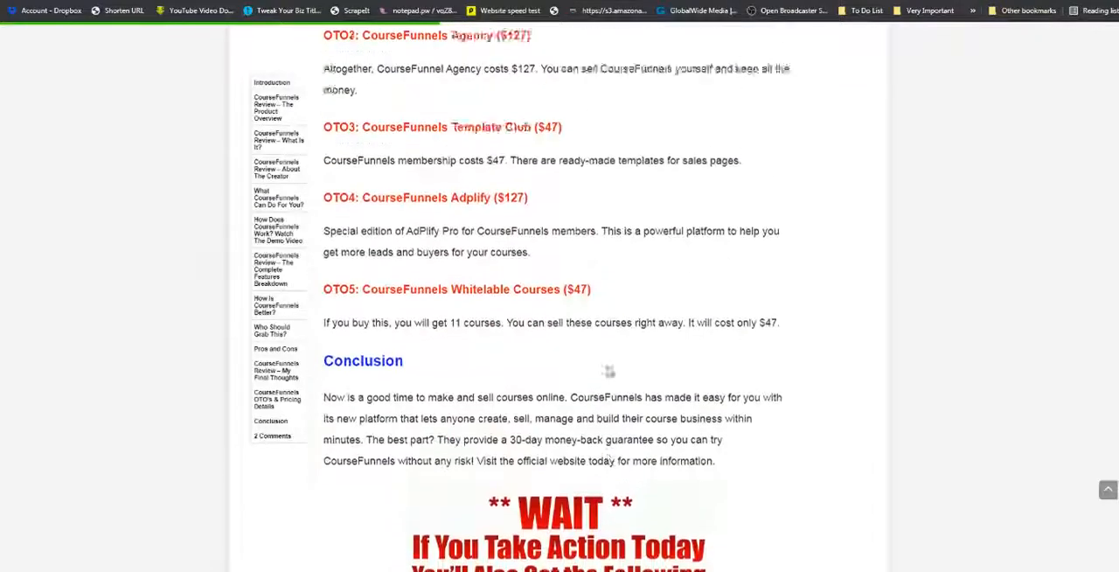
{"action": "scroll", "coordinate": [610, 372], "scroll_direction": "up", "scroll_amount": 4}
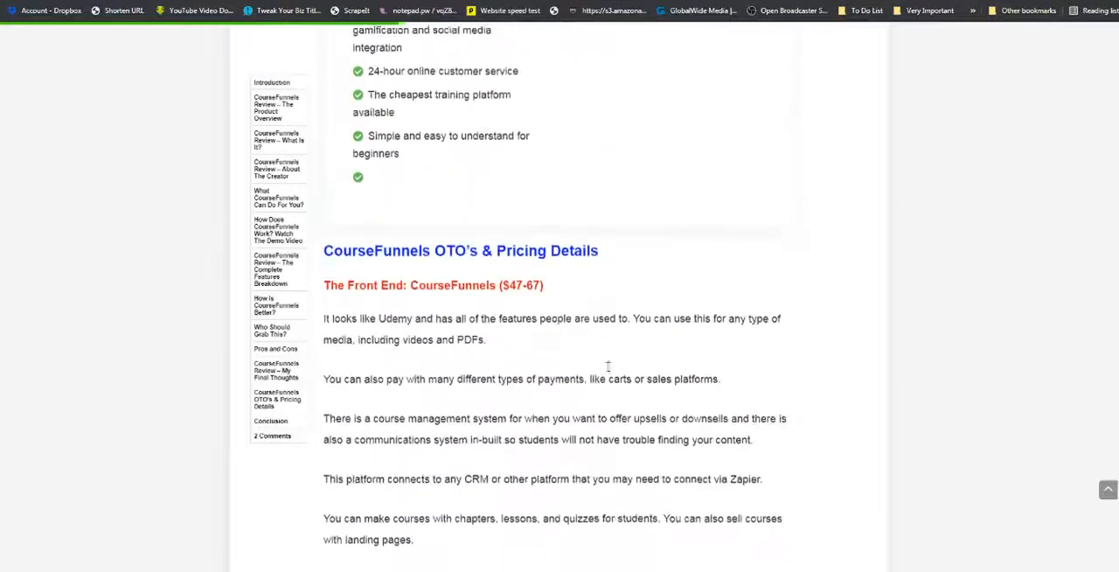
{"action": "scroll", "coordinate": [609, 373], "scroll_direction": "down", "scroll_amount": 8}
{"action": "scroll", "coordinate": [609, 373], "scroll_direction": "up", "scroll_amount": 12}
{"action": "scroll", "coordinate": [610, 372], "scroll_direction": "up", "scroll_amount": 5}
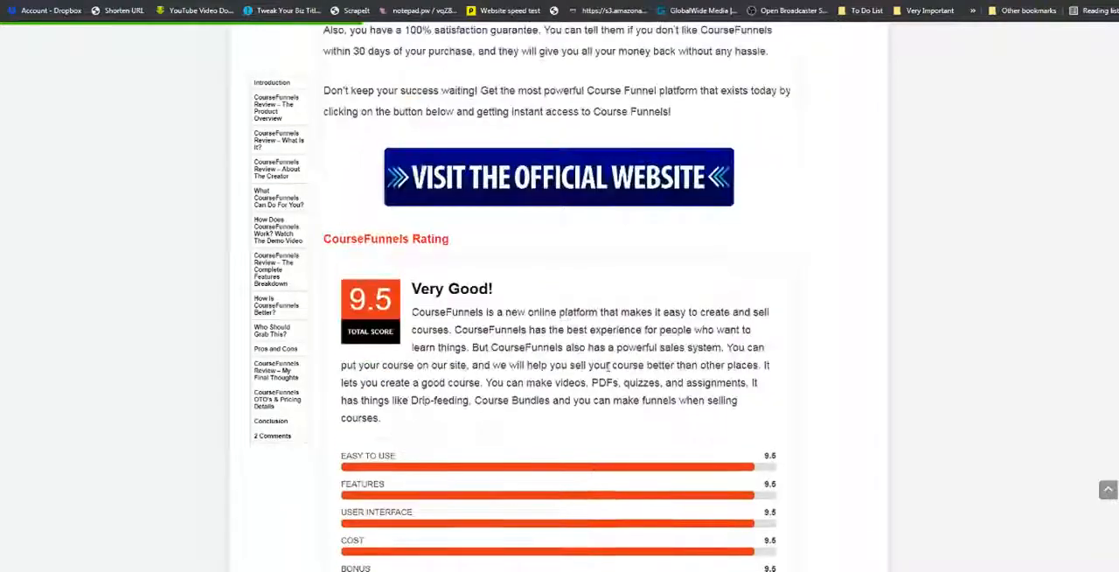
{"action": "scroll", "coordinate": [609, 373], "scroll_direction": "down", "scroll_amount": 3}
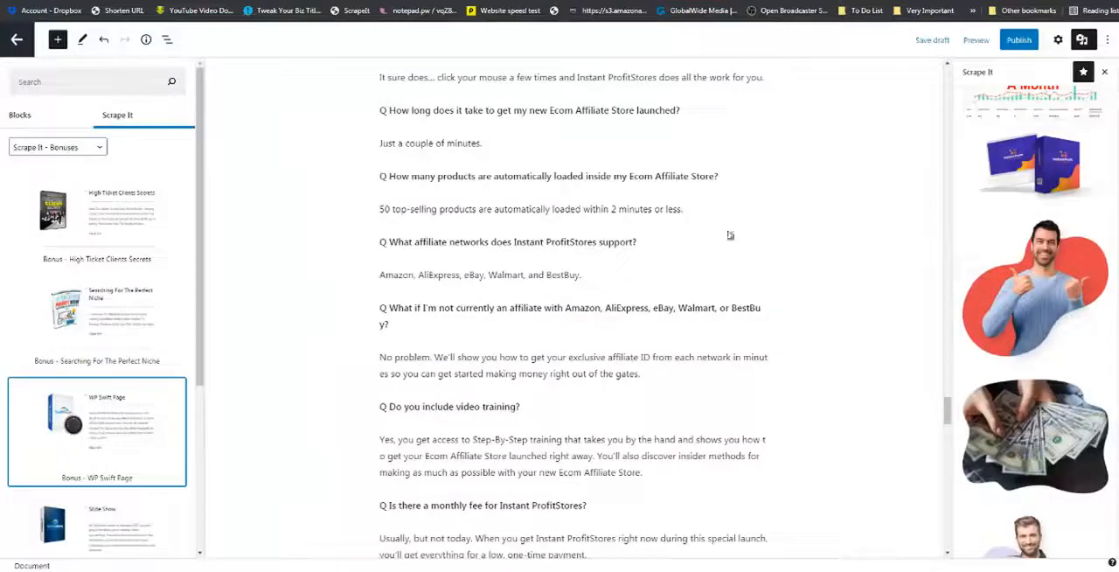
In the Taqyeem review options, place the review box at the top of the post and use the Points style.
{"action": "left_click_drag", "start_coordinate": [947, 411], "coordinate": [946, 479]}
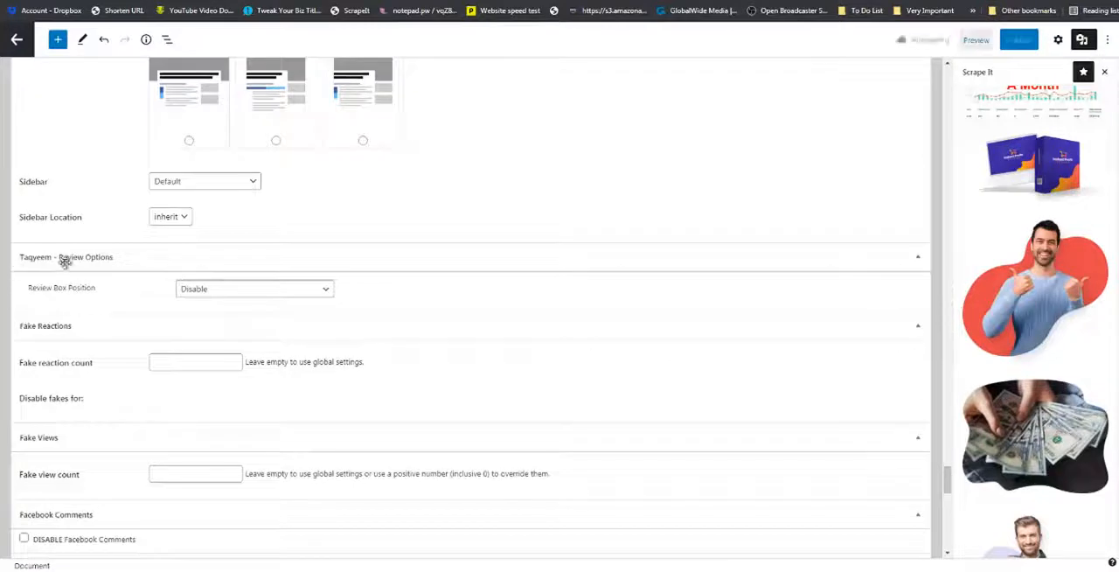
{"action": "left_click", "coordinate": [323, 294]}
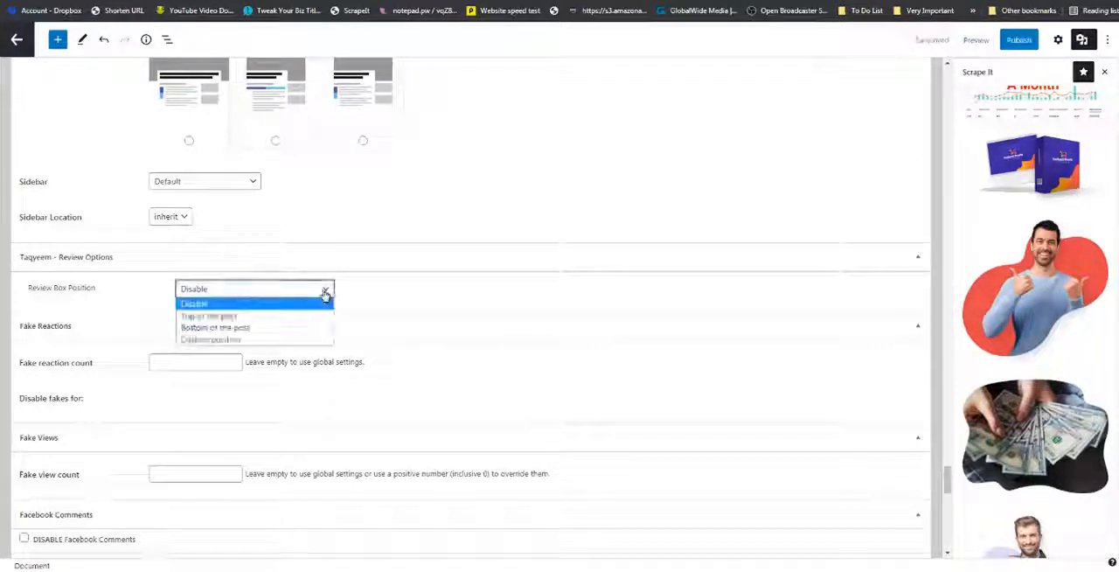
{"action": "left_click", "coordinate": [259, 317]}
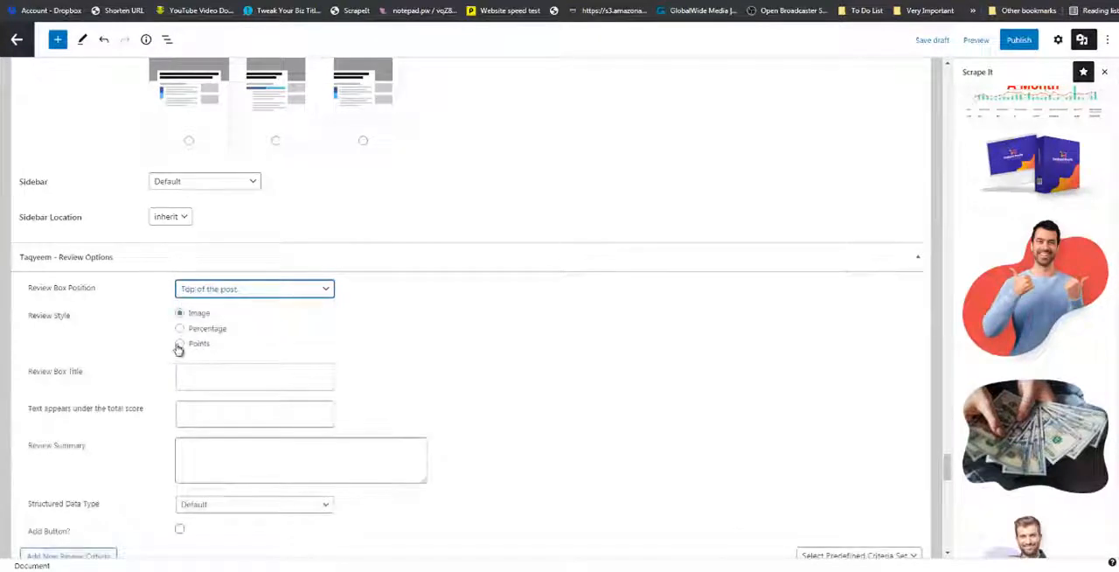
{"action": "left_click", "coordinate": [179, 345]}
Title the review box "Instant Profit Stores" and enter "Awesome" as the text under the total score.
{"action": "left_click", "coordinate": [213, 379]}
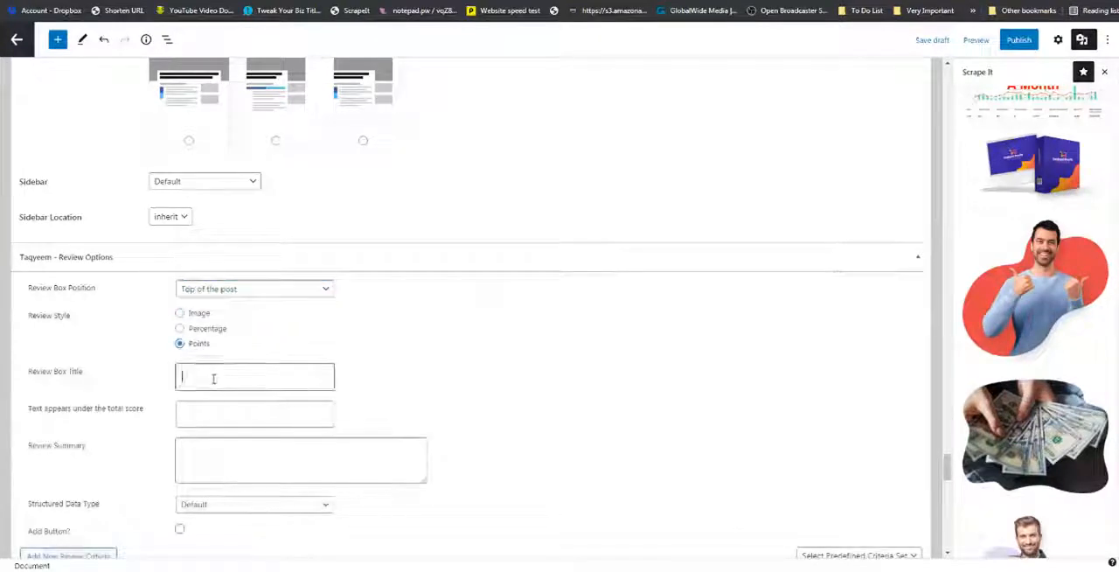
{"action": "type", "text": "H"}
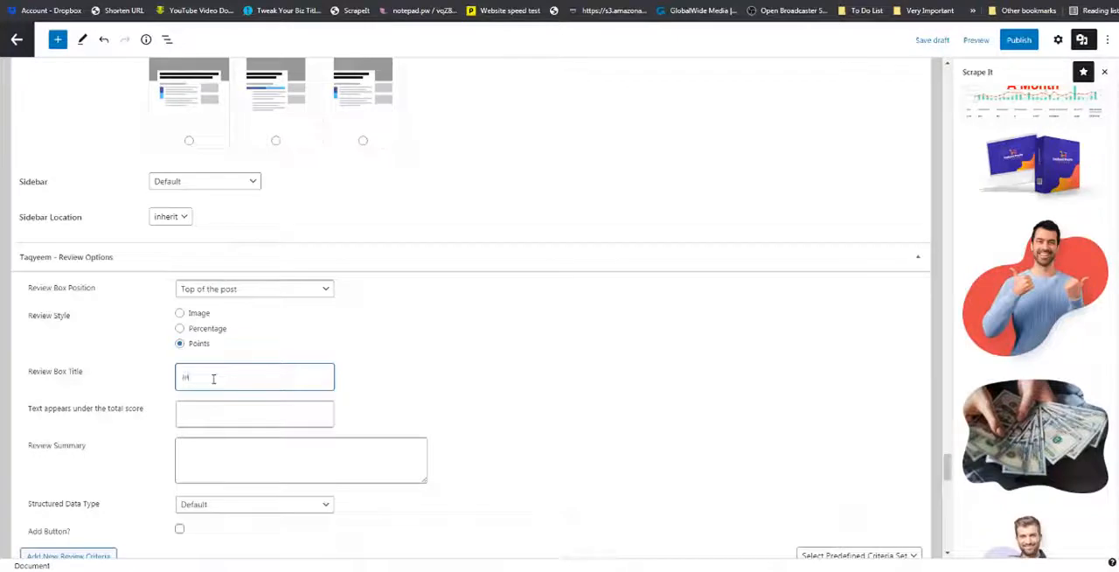
{"action": "type", "text": "nstant Pro"}
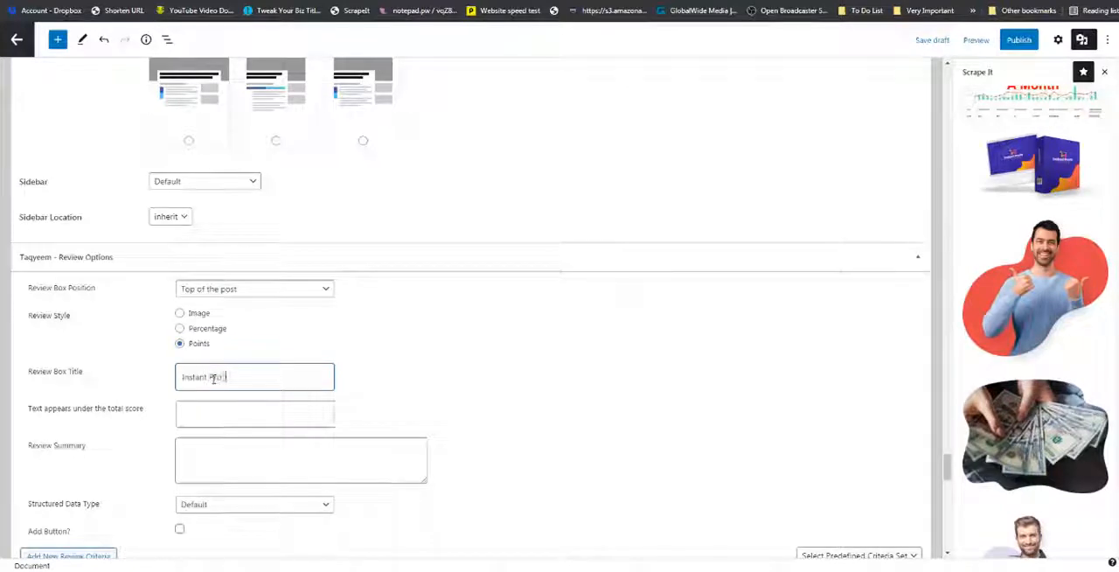
{"action": "type", "text": "fit Site"}
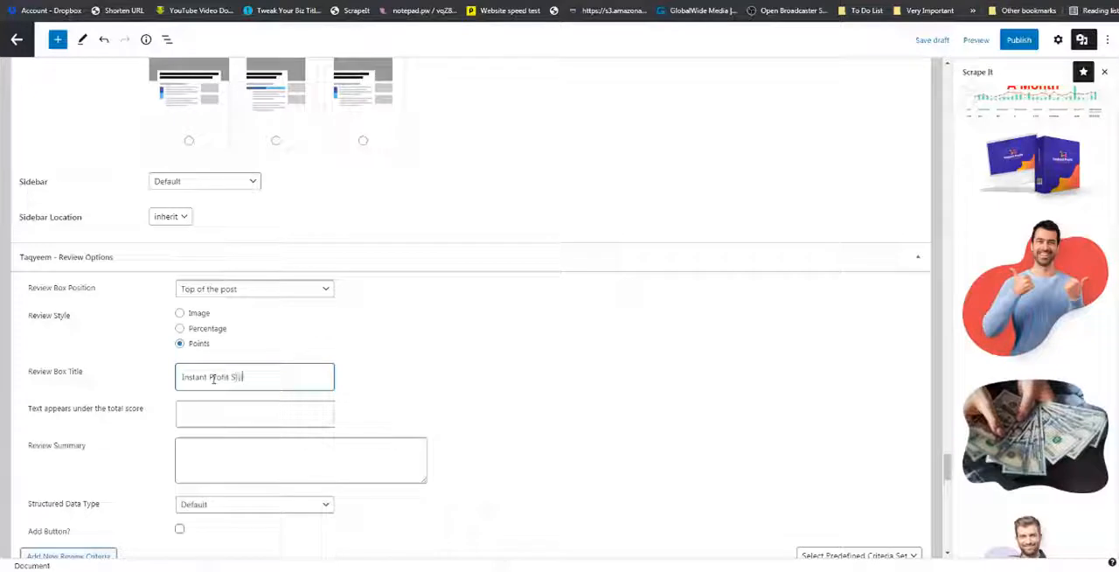
{"action": "type", "text": "s"}
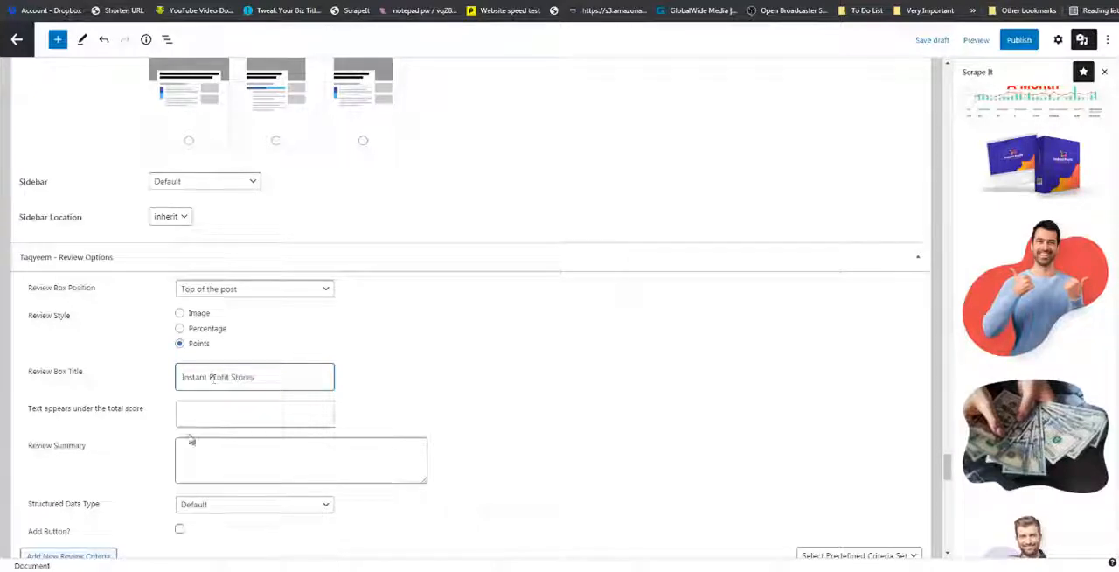
{"action": "left_click", "coordinate": [185, 416]}
{"action": "type", "text": "A"}
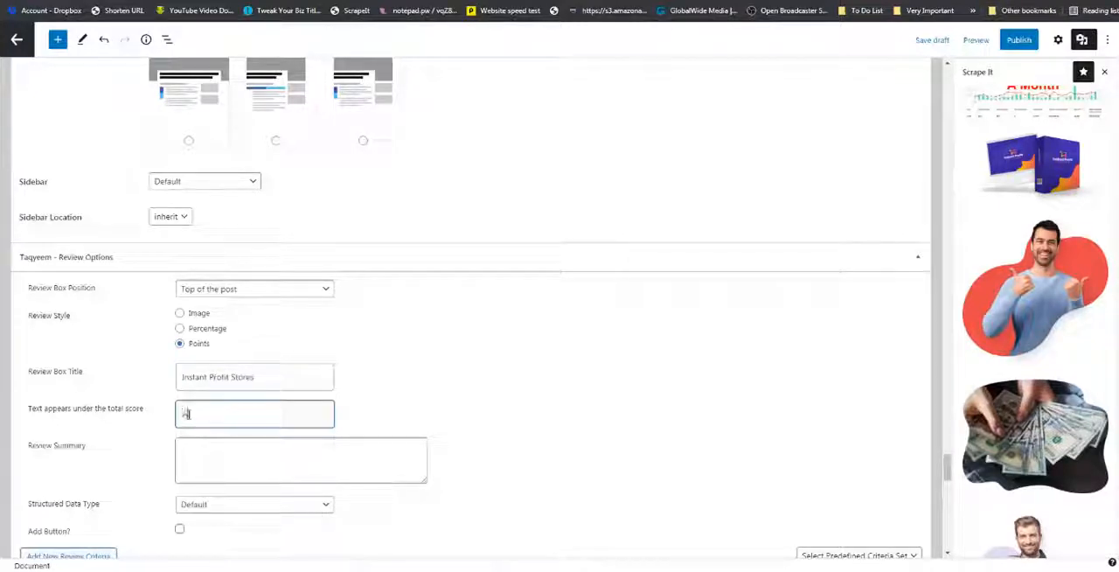
{"action": "type", "text": "wesome"}
Copy the testimonial from "I just can't stop dancing" through "already making easy profit" into the Review Summary.
{"action": "scroll", "coordinate": [507, 295], "scroll_direction": "up", "scroll_amount": 7}
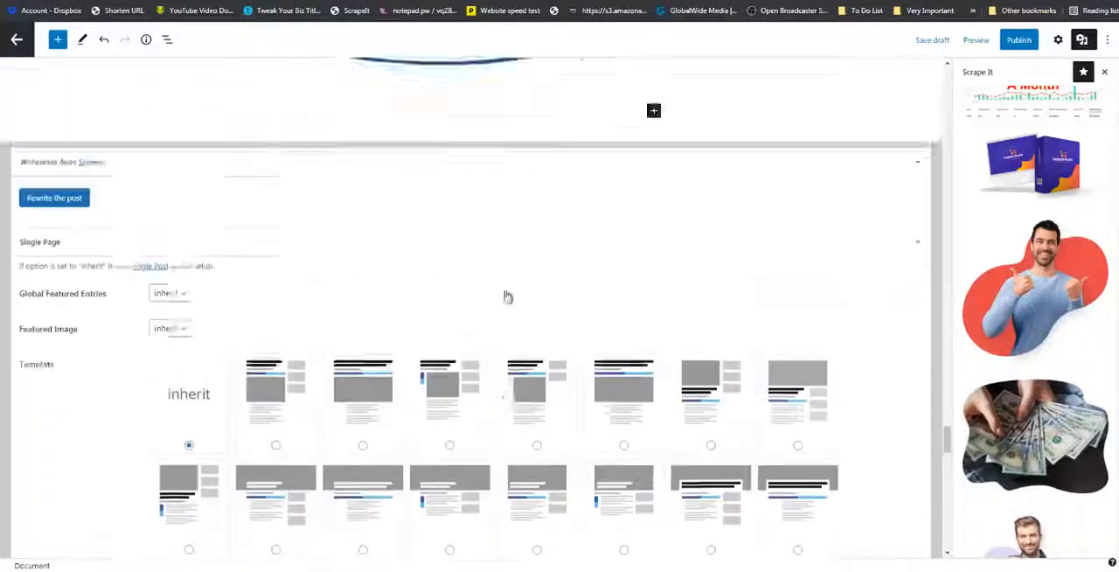
{"action": "left_click_drag", "start_coordinate": [945, 425], "coordinate": [943, 66]}
{"action": "scroll", "coordinate": [586, 210], "scroll_direction": "down", "scroll_amount": 3}
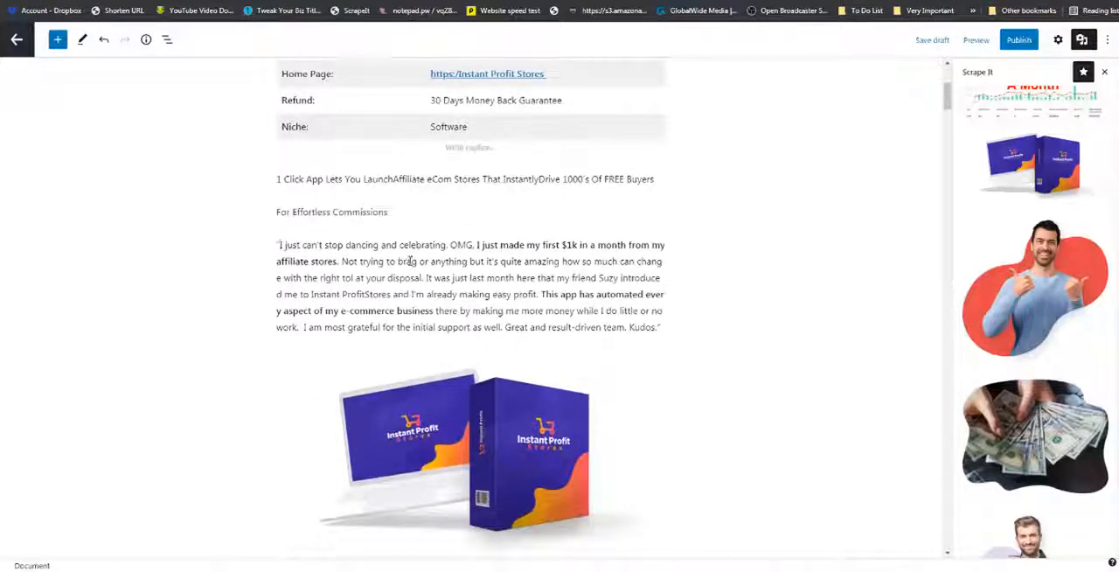
{"action": "left_click_drag", "start_coordinate": [279, 245], "coordinate": [535, 296]}
{"action": "right_click", "coordinate": [523, 298]}
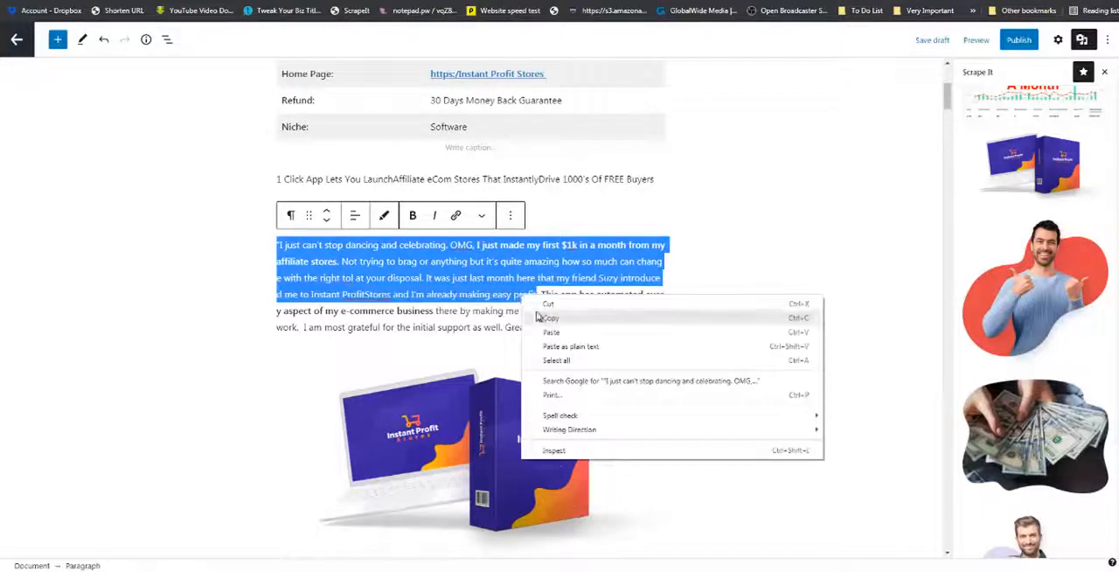
{"action": "left_click", "coordinate": [540, 316]}
{"action": "left_click_drag", "start_coordinate": [950, 103], "coordinate": [946, 481]}
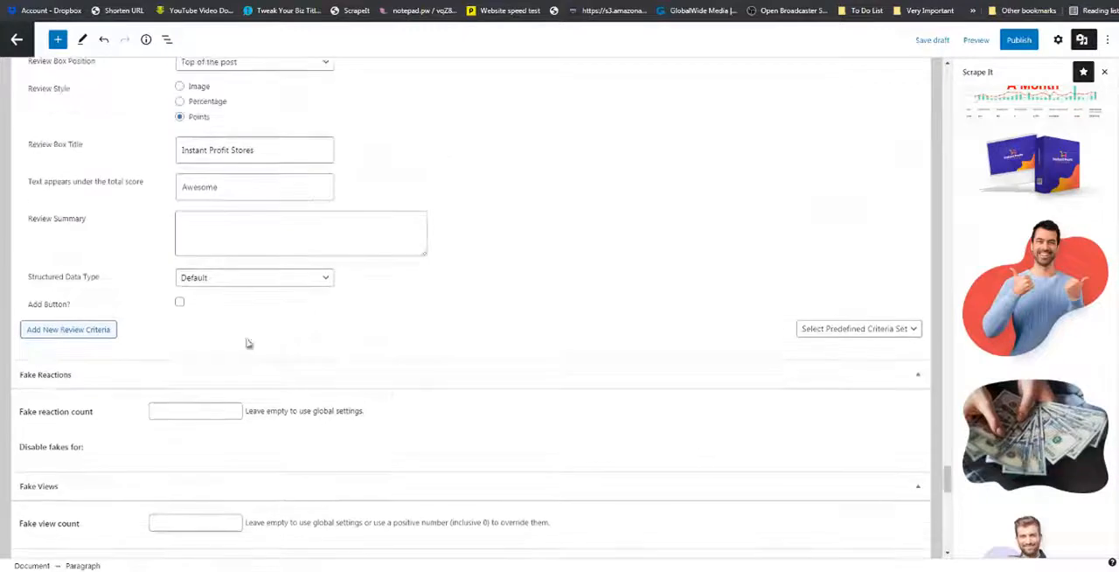
{"action": "left_click", "coordinate": [225, 228]}
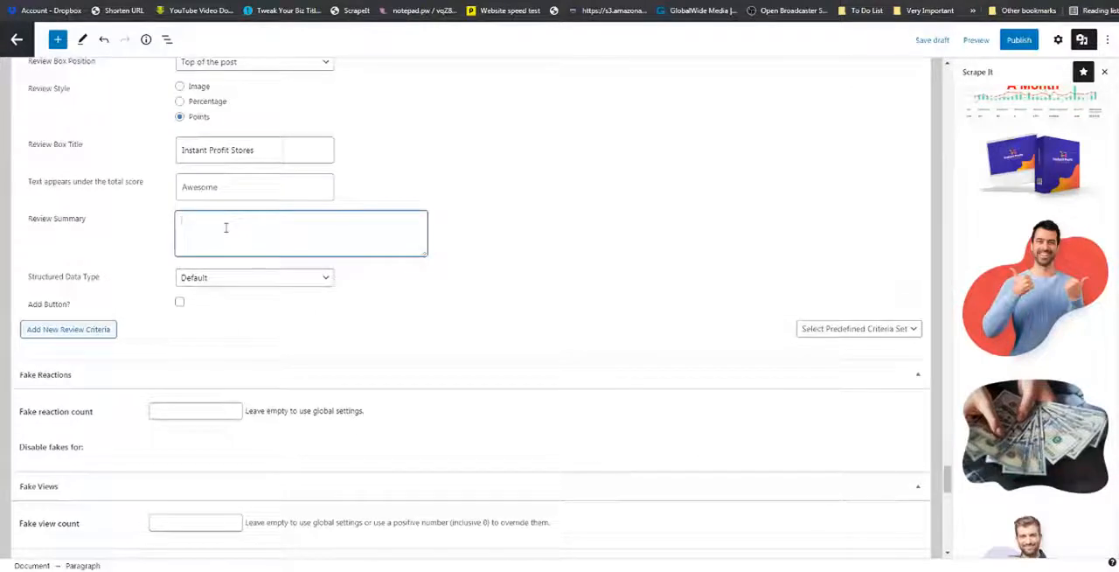
{"action": "key", "text": "ctrl+v"}
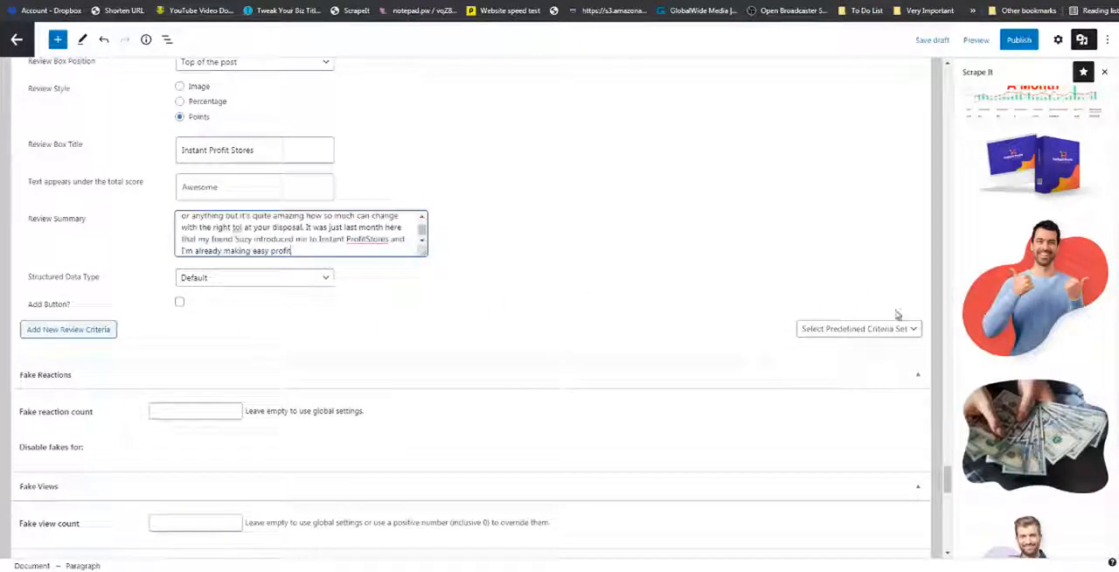
Load the predefined "Criteria" set into the Taqyeem review options.
{"action": "left_click", "coordinate": [916, 335]}
{"action": "left_click", "coordinate": [895, 354]}
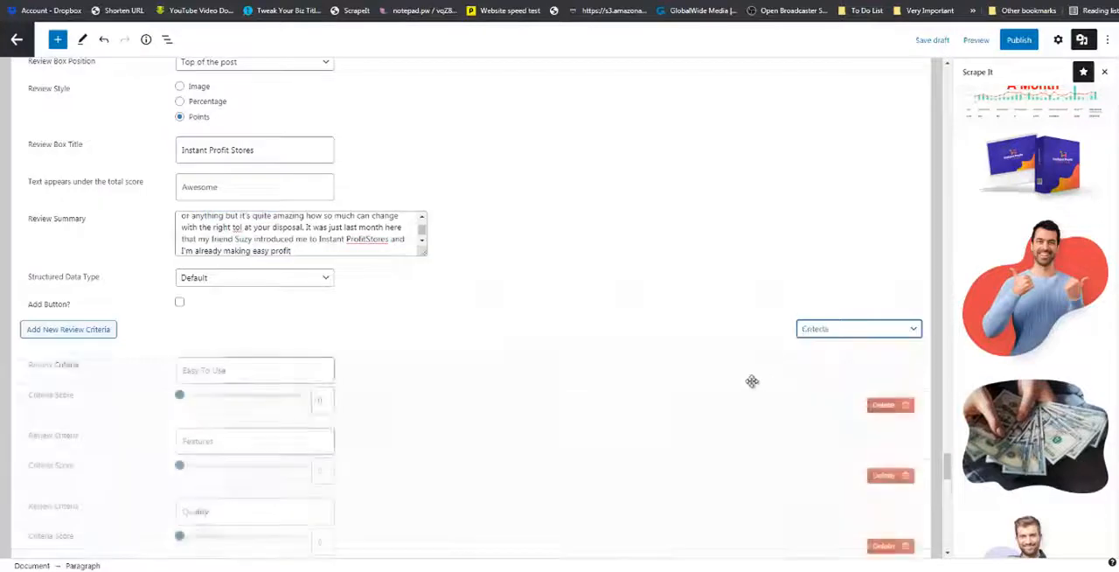
{"action": "scroll", "coordinate": [279, 342], "scroll_direction": "down", "scroll_amount": 1}
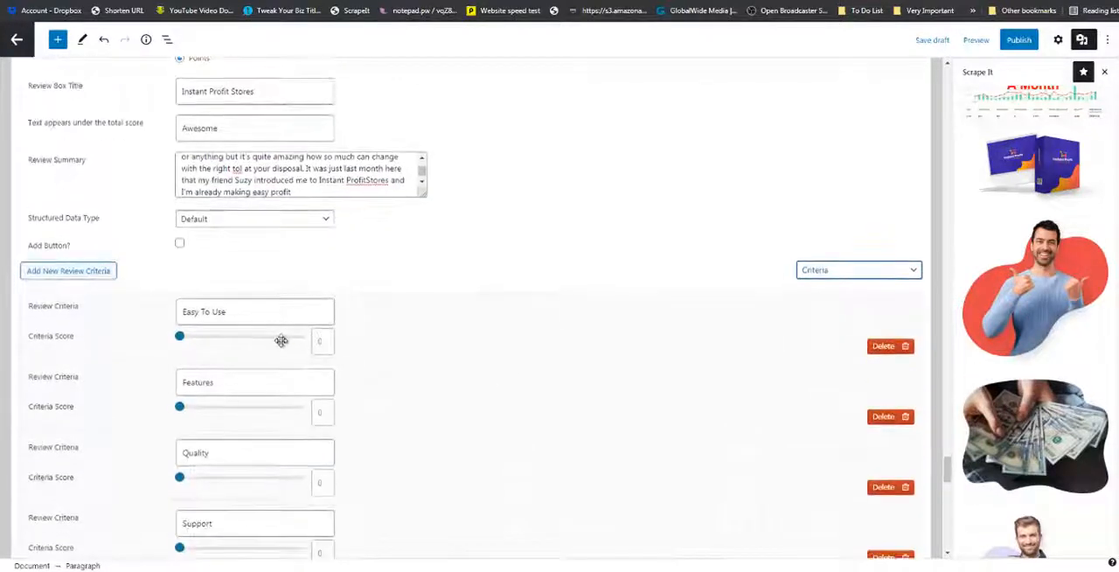
Score the review criteria: Easy To Use 77, Features 73, Quality 83 and Support 57.
{"action": "scroll", "coordinate": [281, 340], "scroll_direction": "down", "scroll_amount": 1}
{"action": "left_click", "coordinate": [278, 279]}
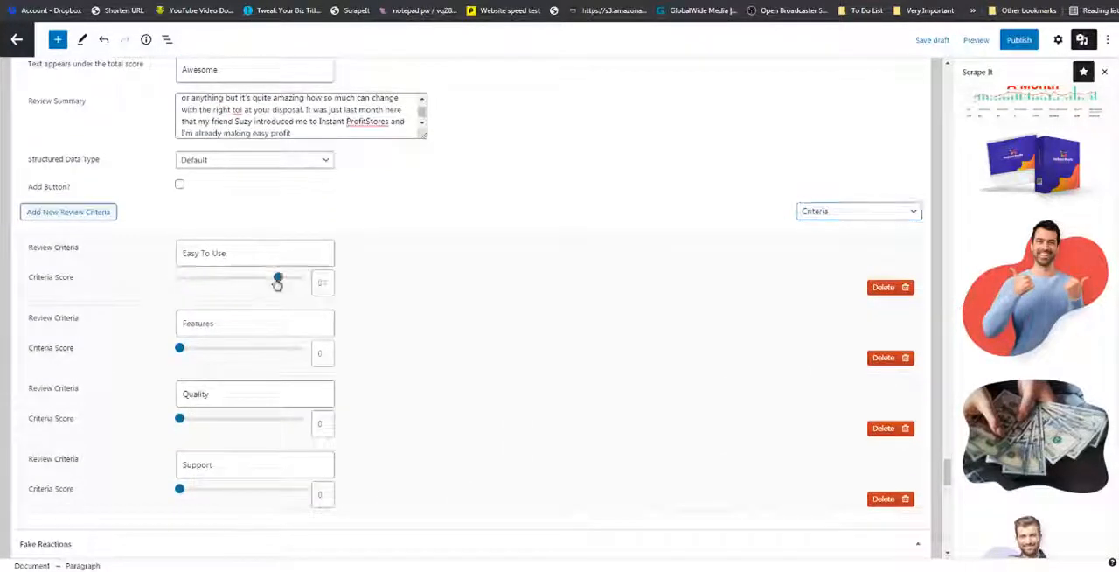
{"action": "left_click", "coordinate": [272, 349]}
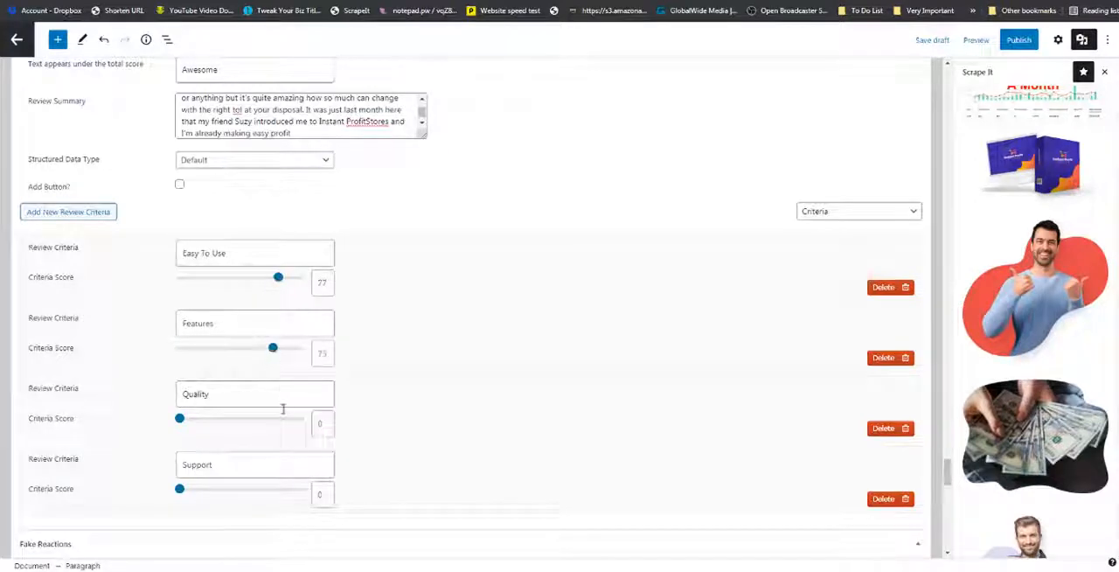
{"action": "left_click", "coordinate": [259, 419]}
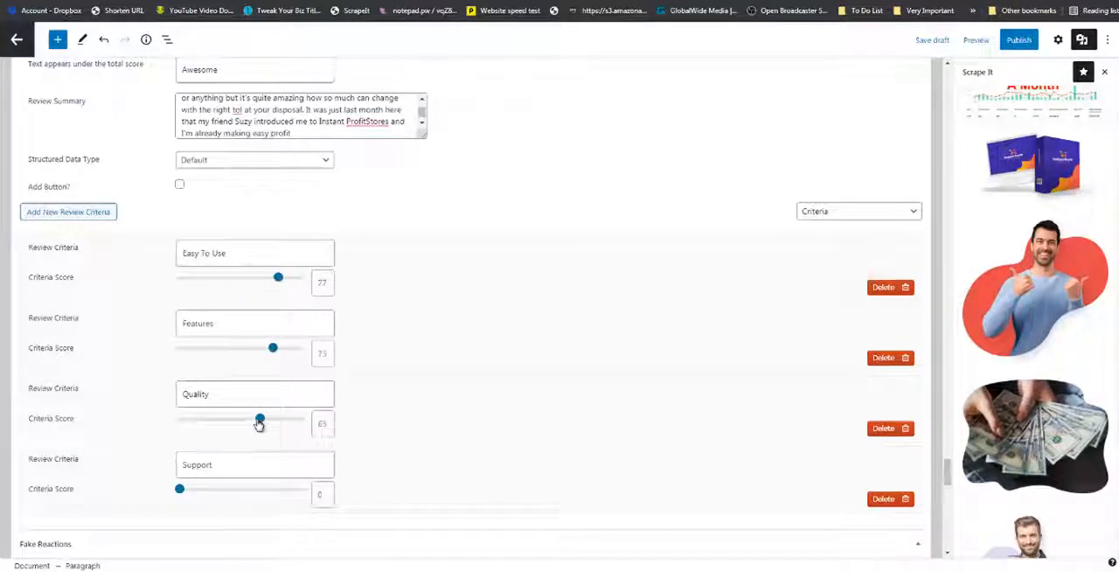
{"action": "left_click_drag", "start_coordinate": [259, 424], "coordinate": [278, 416]}
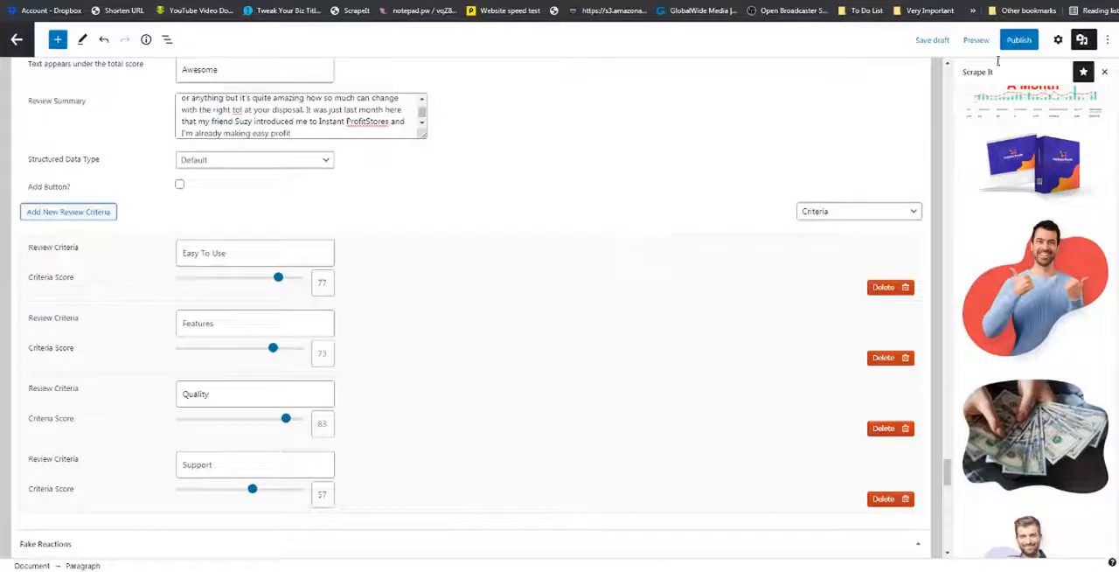
Show the post settings and copy the image address of the product box picture below the opening testimonial.
{"action": "scroll", "coordinate": [939, 199], "scroll_direction": "up", "scroll_amount": 20}
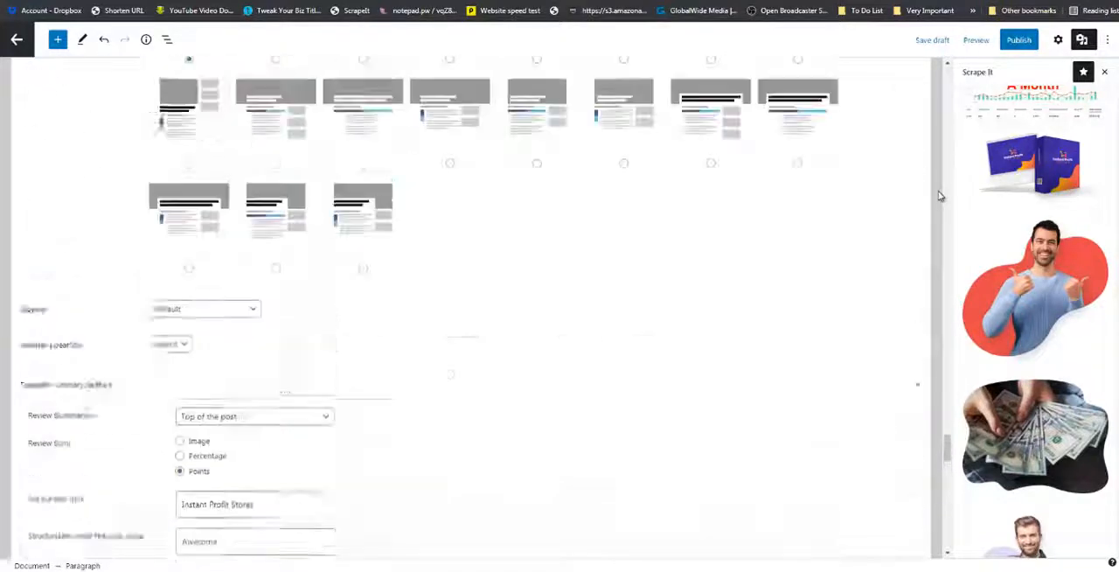
{"action": "left_click", "coordinate": [1058, 40]}
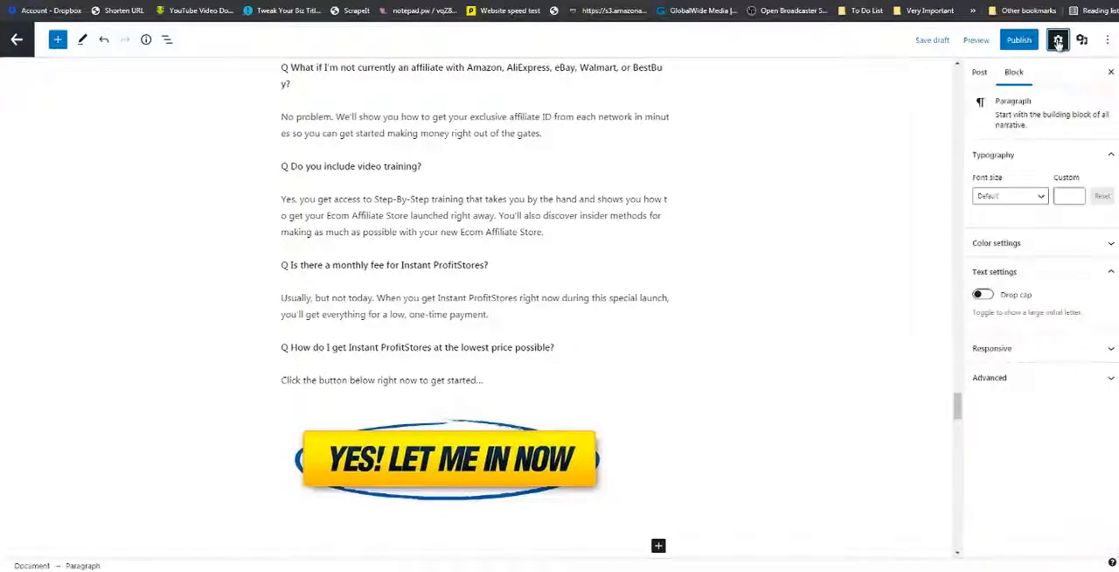
{"action": "left_click", "coordinate": [979, 74]}
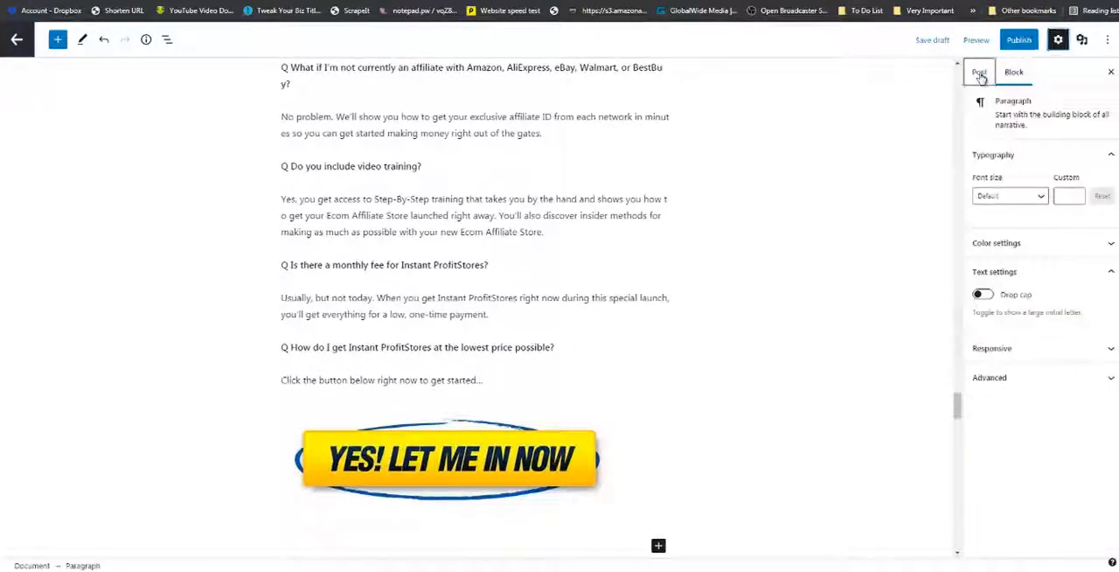
{"action": "scroll", "coordinate": [993, 232], "scroll_direction": "down", "scroll_amount": 2}
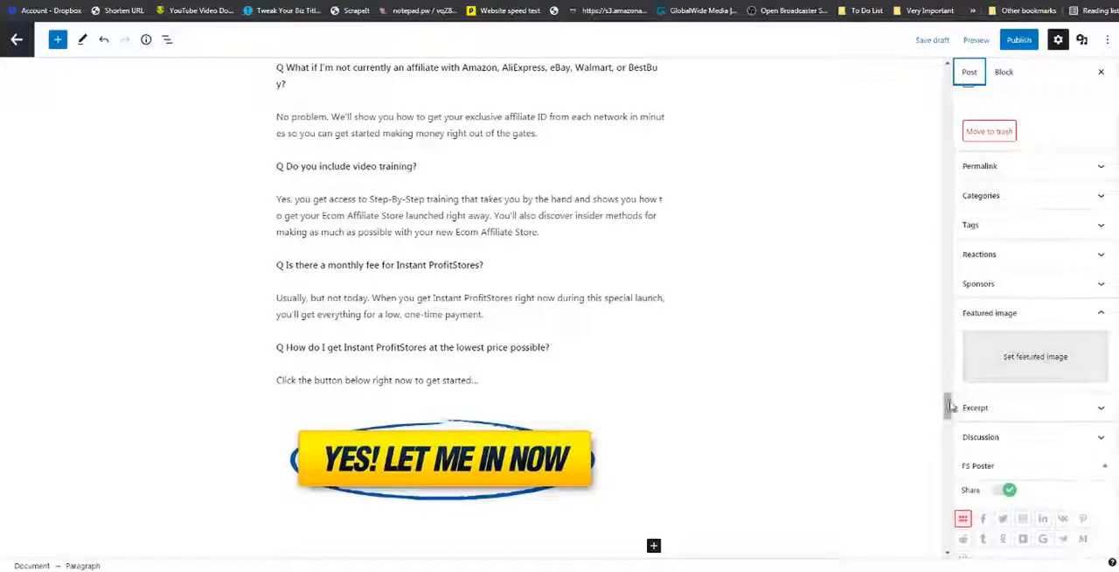
{"action": "left_click_drag", "start_coordinate": [947, 404], "coordinate": [934, 81]}
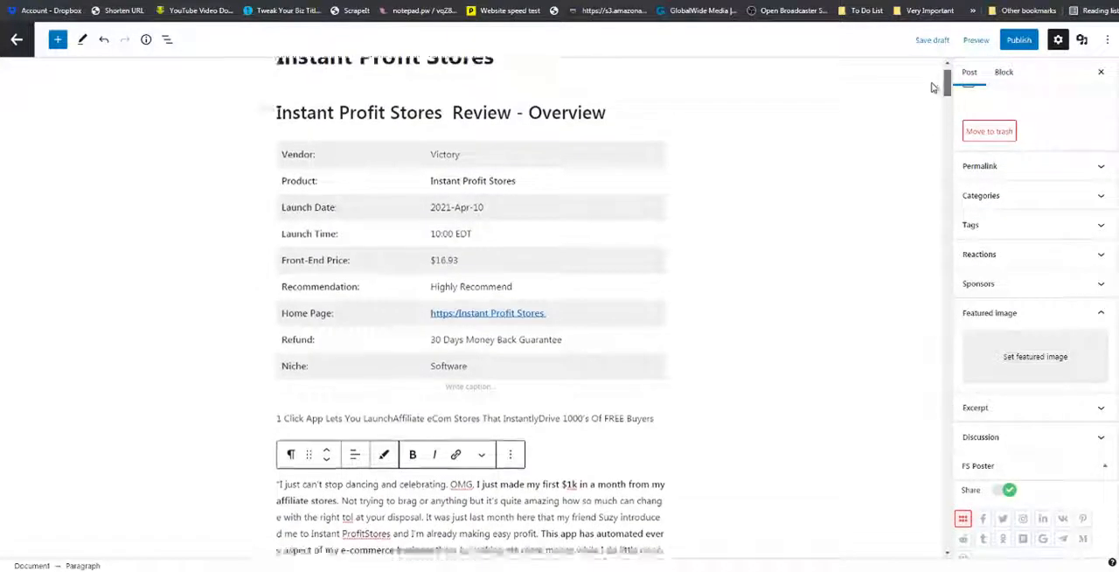
{"action": "scroll", "coordinate": [779, 208], "scroll_direction": "down", "scroll_amount": 3}
{"action": "right_click", "coordinate": [491, 361]}
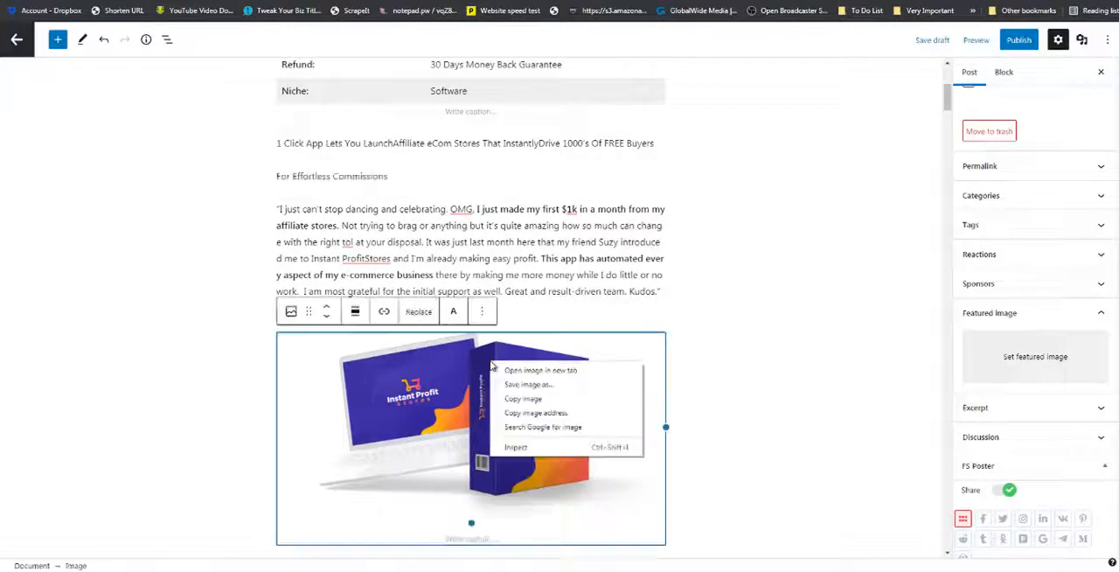
{"action": "left_click", "coordinate": [525, 416]}
Set the post's featured image by URL using the copied product image address and load its preview.
{"action": "scroll", "coordinate": [1112, 245], "scroll_direction": "down", "scroll_amount": 2}
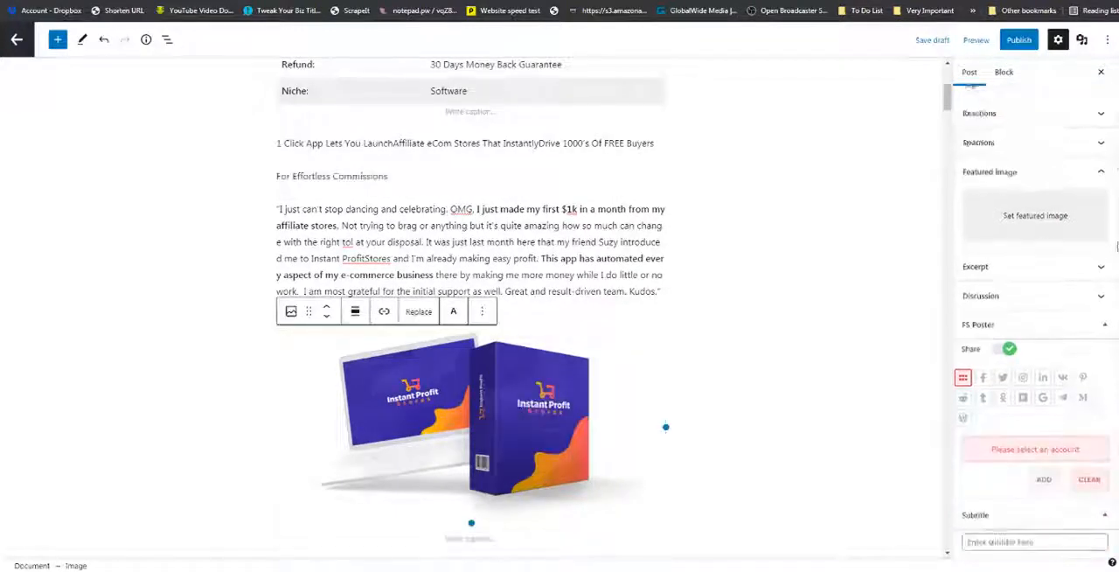
{"action": "left_click_drag", "start_coordinate": [1117, 247], "coordinate": [1097, 400]}
{"action": "left_click", "coordinate": [1008, 321]}
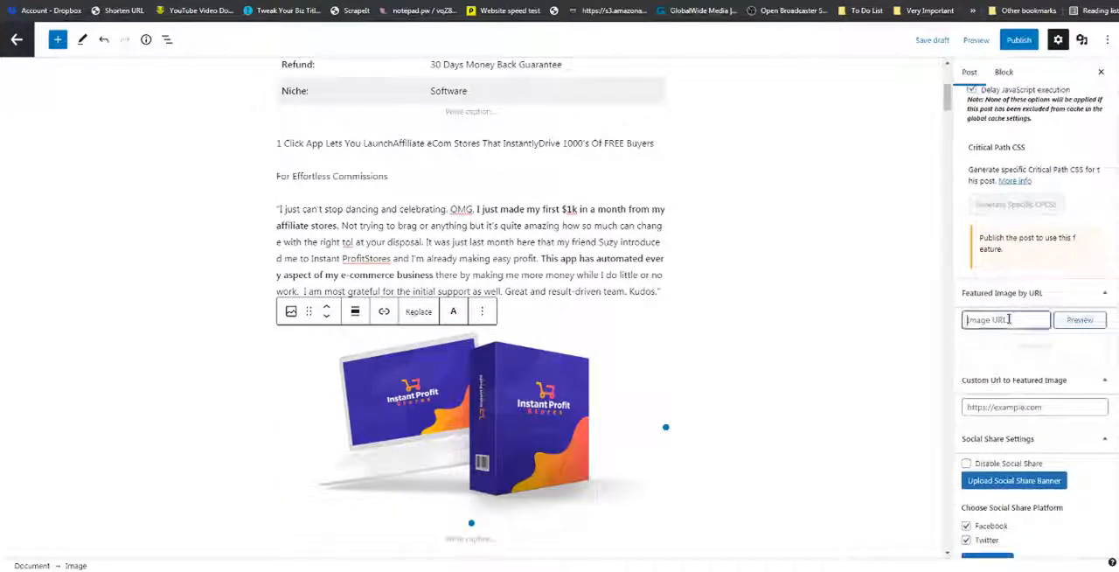
{"action": "key", "text": "ctrl+v"}
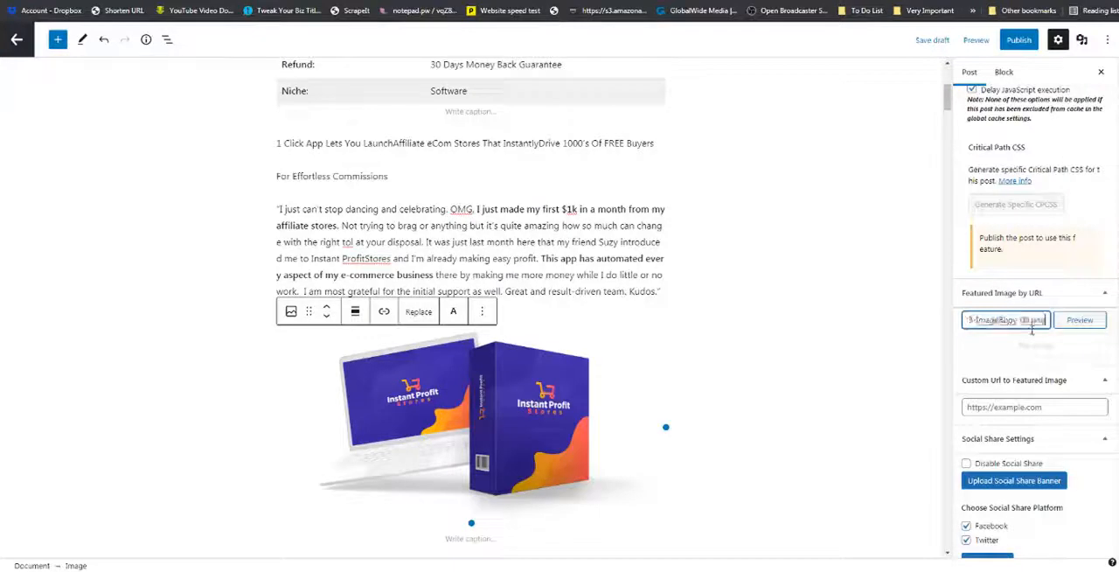
{"action": "left_click", "coordinate": [1081, 323]}
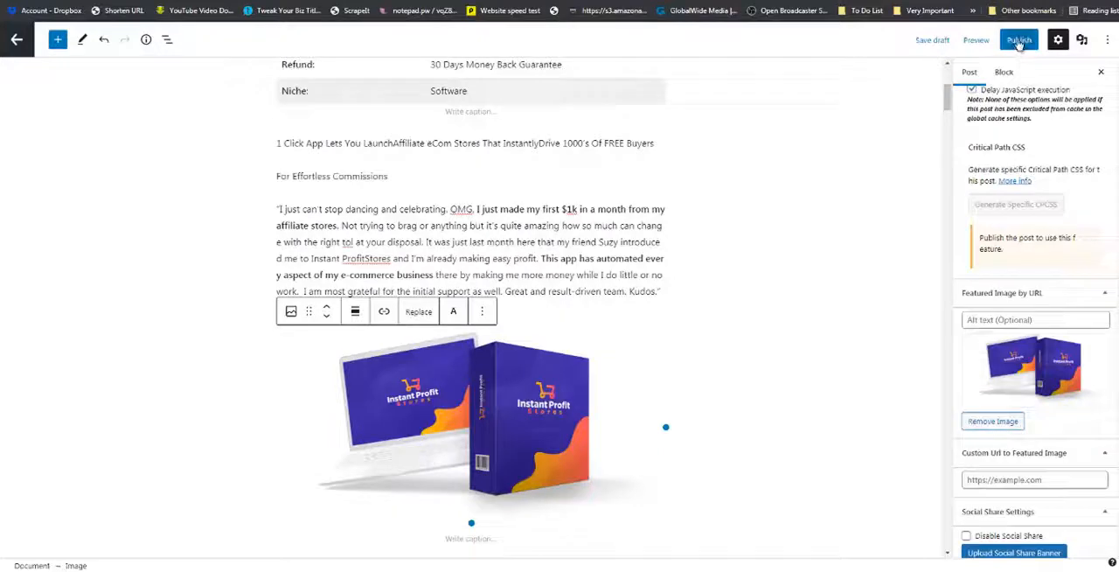
Insert the Scrape It "Middle Page Official Button" pattern between the WP Swift Page bonus and the FAQ heading.
{"action": "left_click_drag", "start_coordinate": [949, 98], "coordinate": [907, 363]}
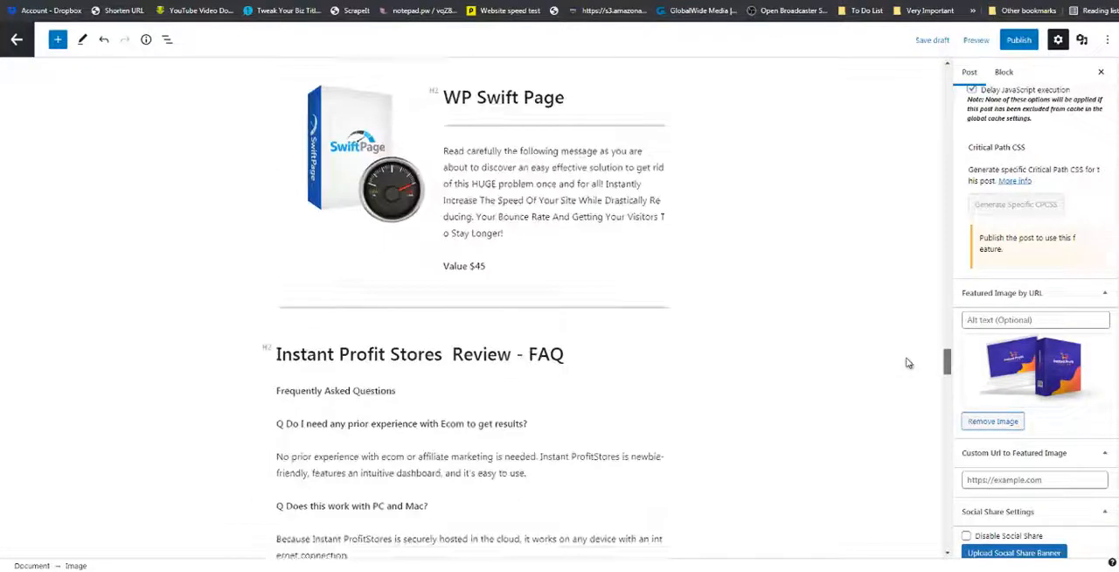
{"action": "left_click", "coordinate": [57, 40]}
{"action": "left_click", "coordinate": [128, 115]}
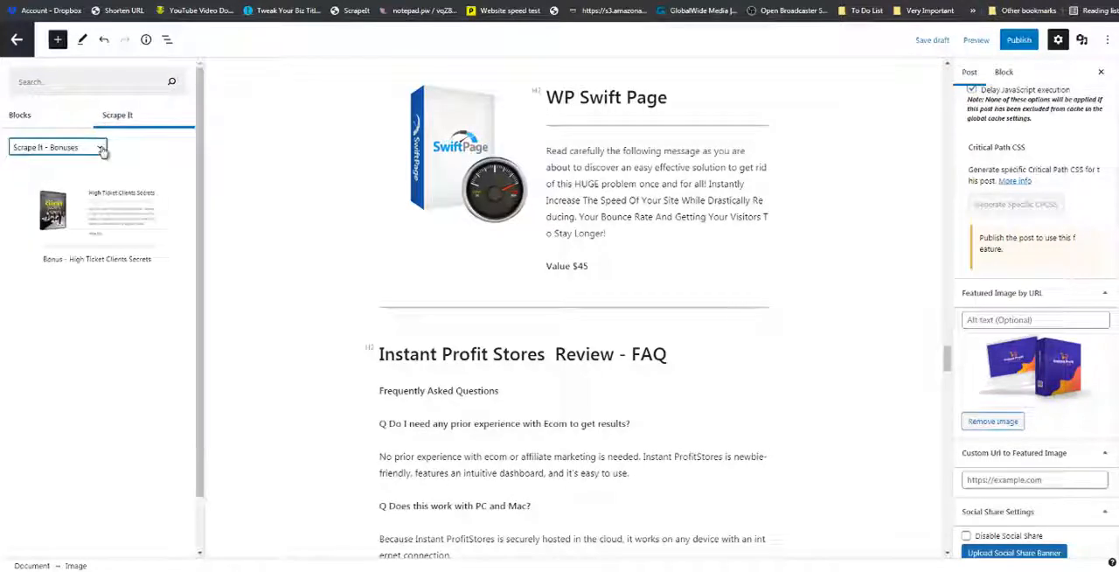
{"action": "left_click", "coordinate": [101, 148]}
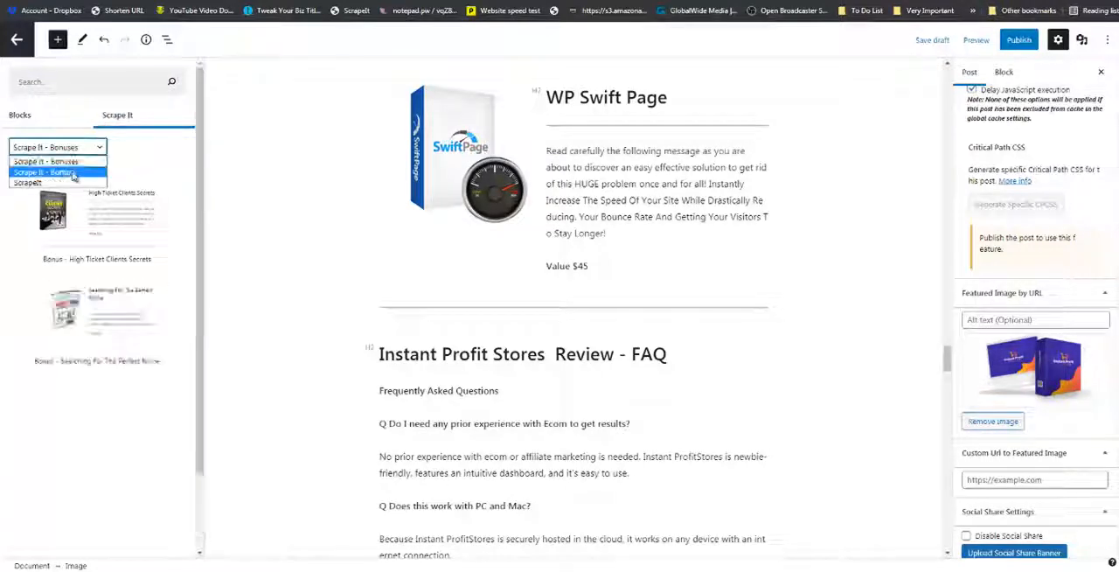
{"action": "left_click", "coordinate": [74, 175]}
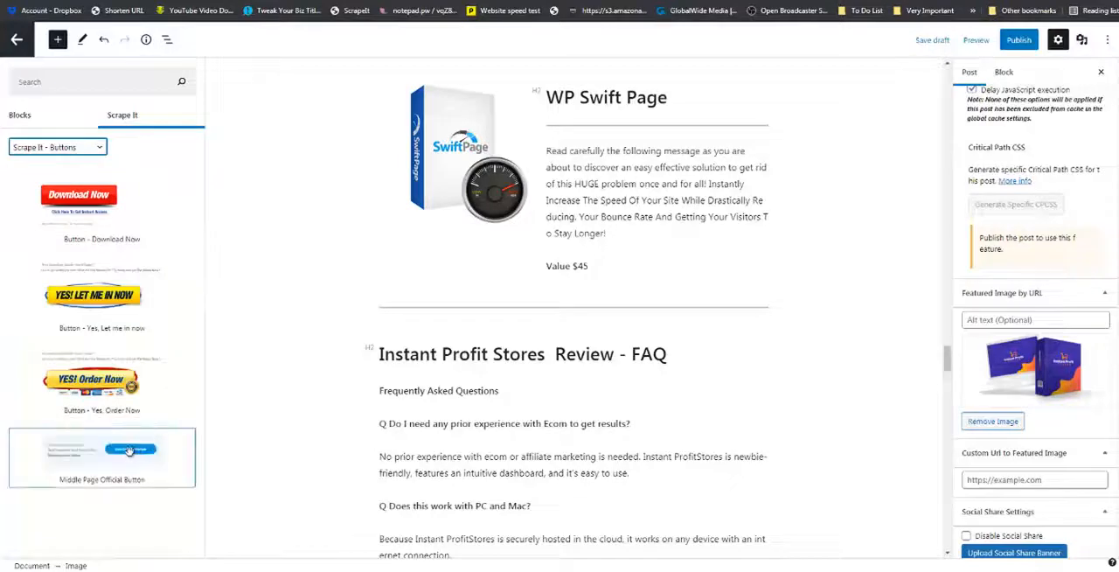
{"action": "left_click_drag", "start_coordinate": [136, 450], "coordinate": [446, 329]}
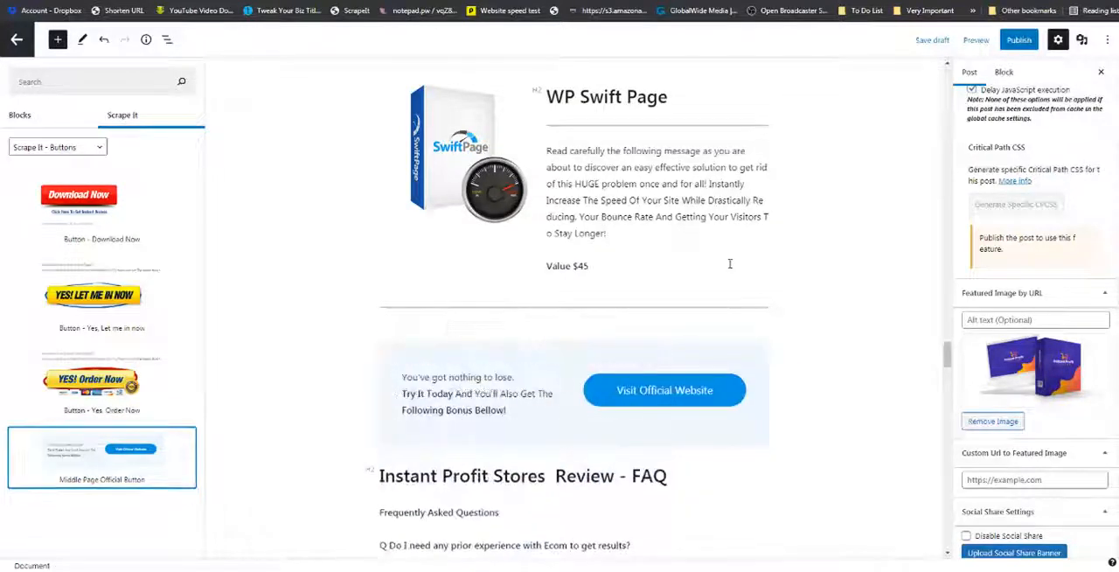
Publish the Instant Profit Stores post and open its preview in a new tab.
{"action": "left_click", "coordinate": [1017, 41]}
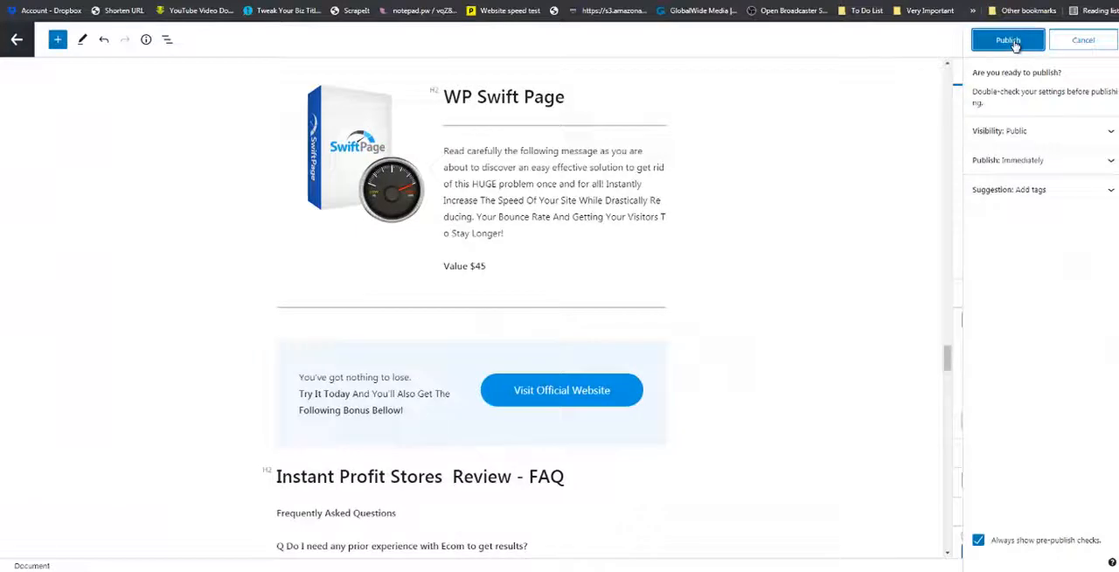
{"action": "left_click", "coordinate": [1014, 43]}
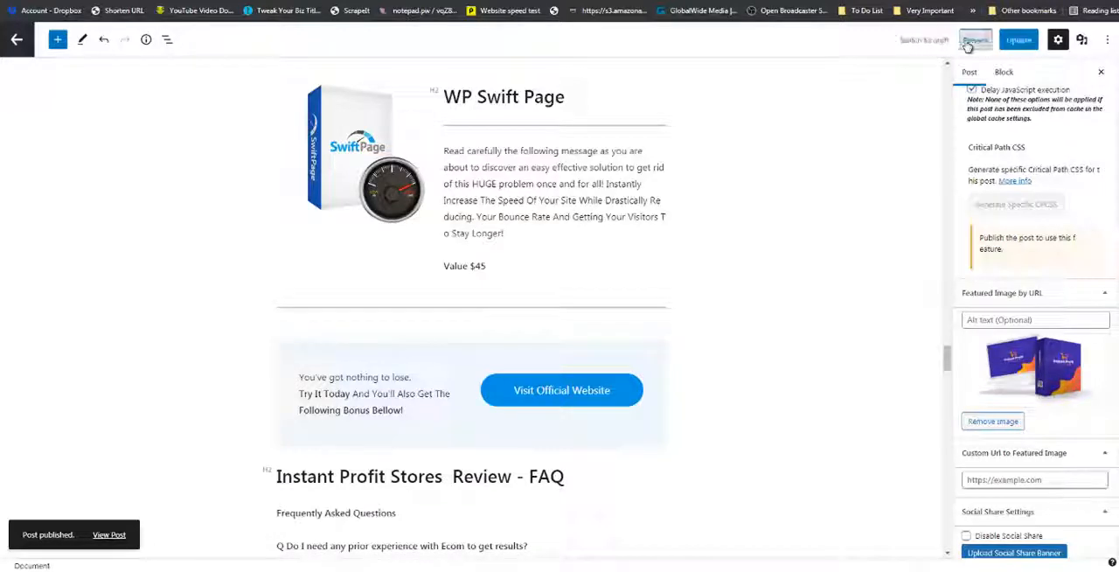
{"action": "left_click", "coordinate": [969, 41]}
{"action": "left_click", "coordinate": [926, 151]}
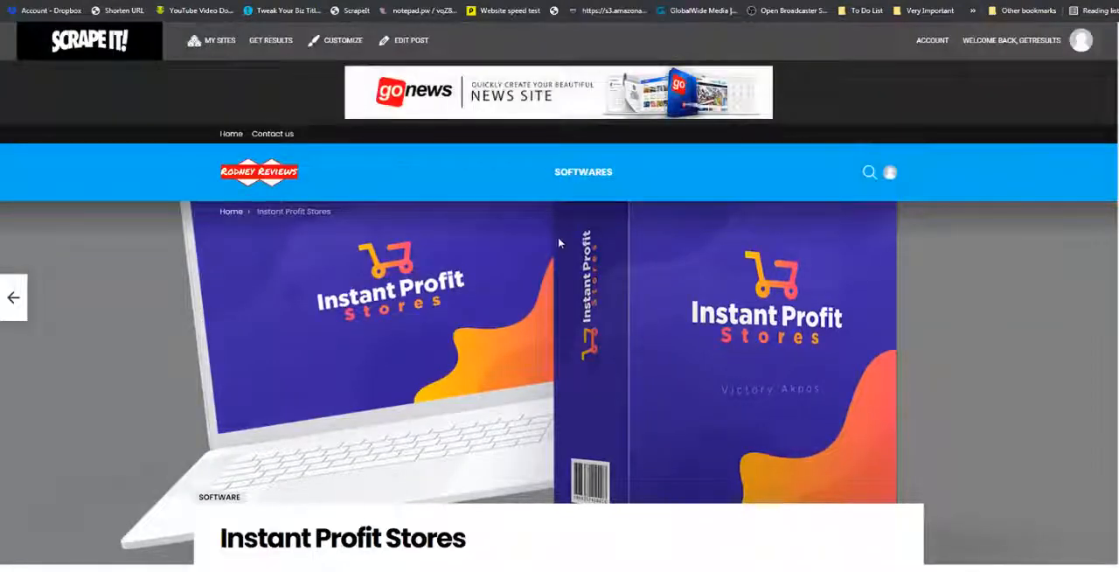
Check the table of contents, scored review box and overview table at the start of the published post.
{"action": "scroll", "coordinate": [558, 237], "scroll_direction": "down", "scroll_amount": 4}
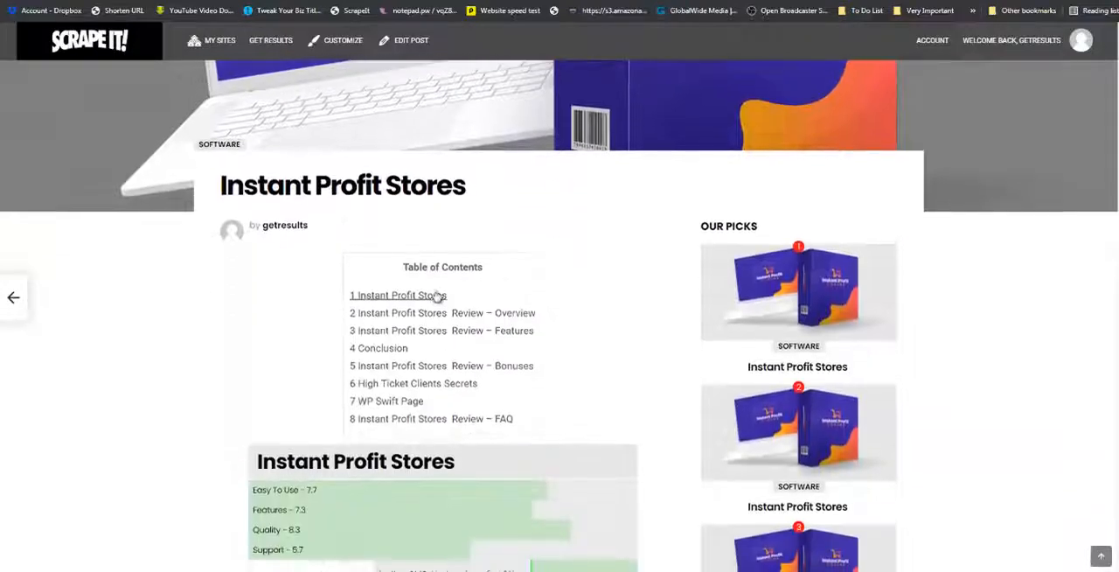
{"action": "scroll", "coordinate": [473, 292], "scroll_direction": "down", "scroll_amount": 3}
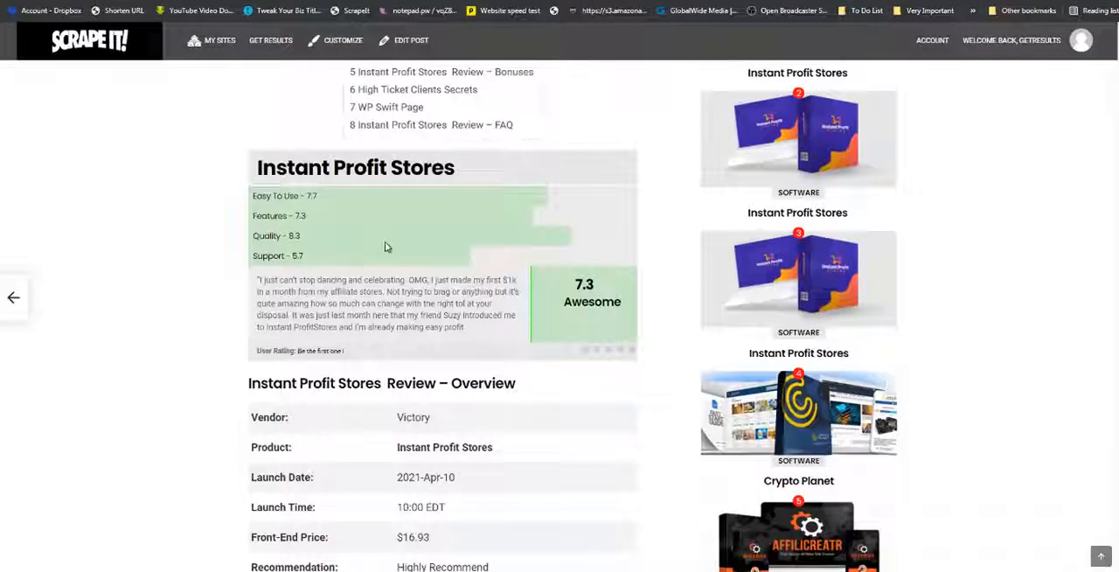
{"action": "scroll", "coordinate": [385, 241], "scroll_direction": "down", "scroll_amount": 2}
{"action": "scroll", "coordinate": [503, 138], "scroll_direction": "down", "scroll_amount": 2}
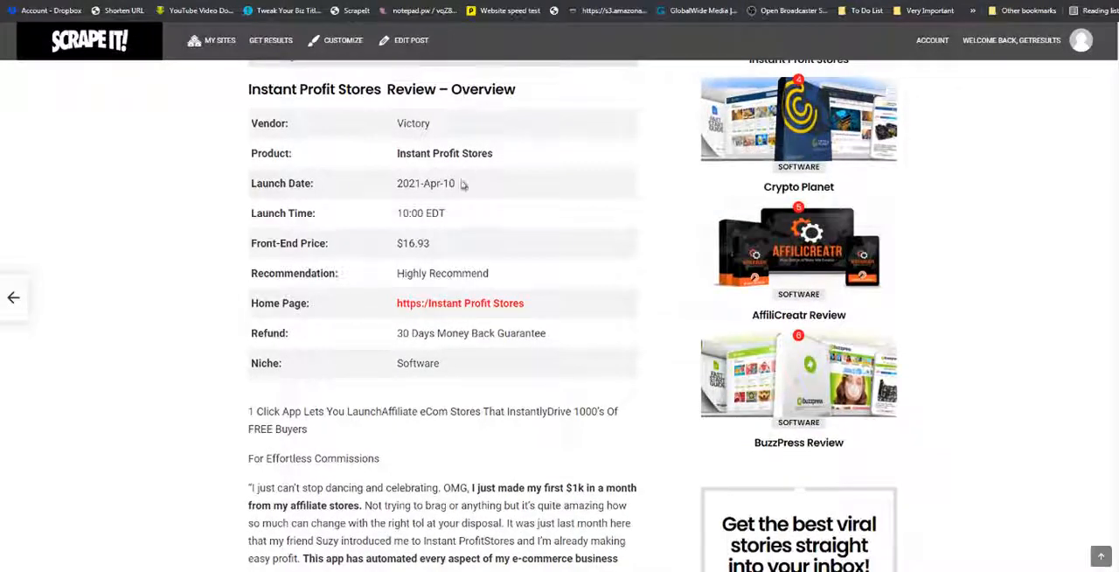
{"action": "scroll", "coordinate": [443, 213], "scroll_direction": "up", "scroll_amount": 5}
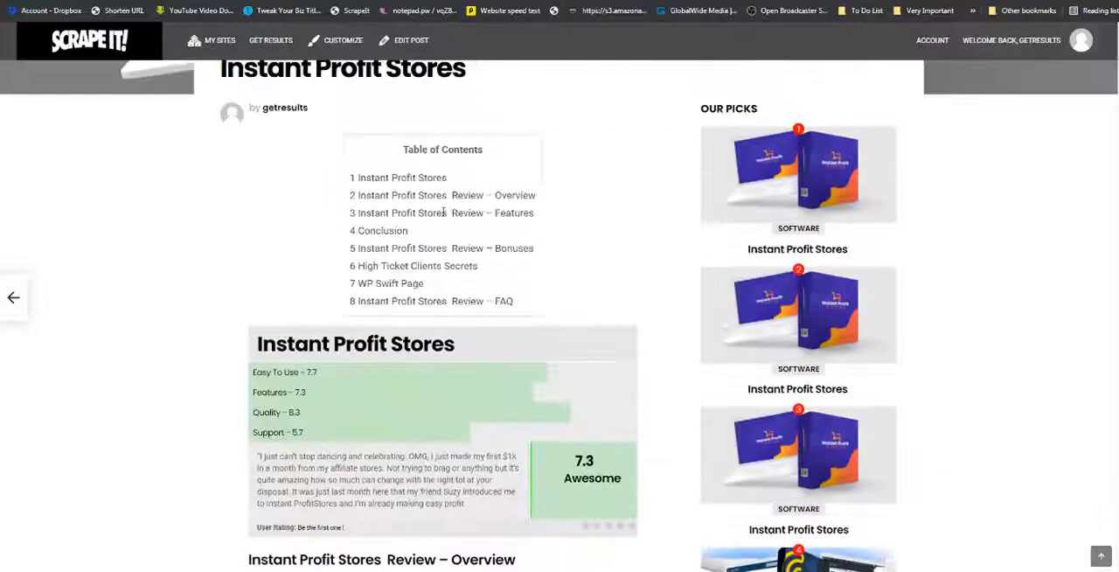
{"action": "scroll", "coordinate": [444, 215], "scroll_direction": "down", "scroll_amount": 3}
{"action": "scroll", "coordinate": [486, 243], "scroll_direction": "down", "scroll_amount": 12}
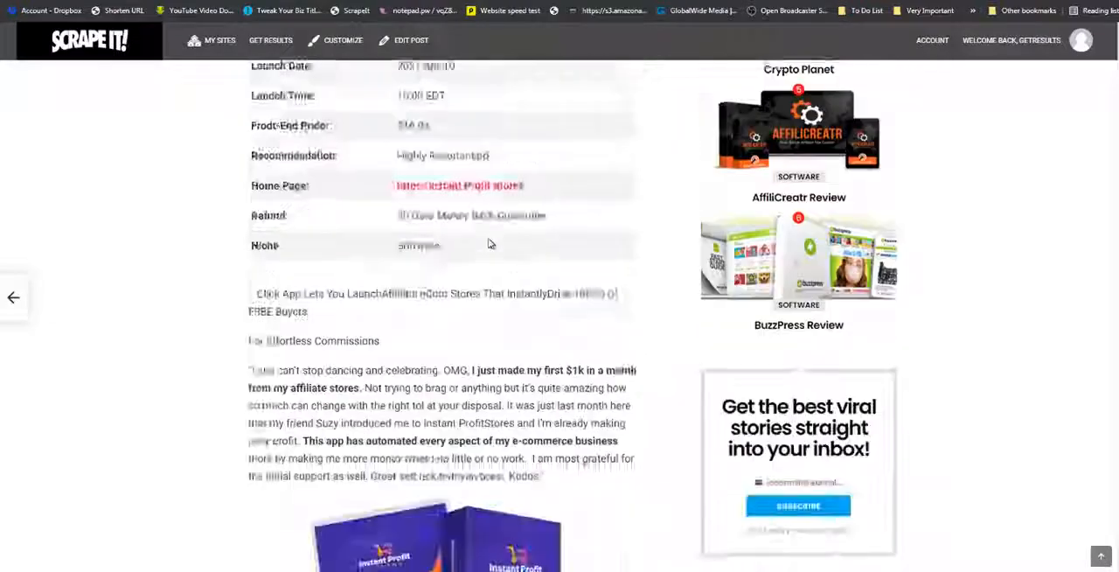
Review the rest of the published post: badges, official website buttons, reasons to buy, conclusion and bonus sections down to the FAQ.
{"action": "scroll", "coordinate": [488, 243], "scroll_direction": "down", "scroll_amount": 3}
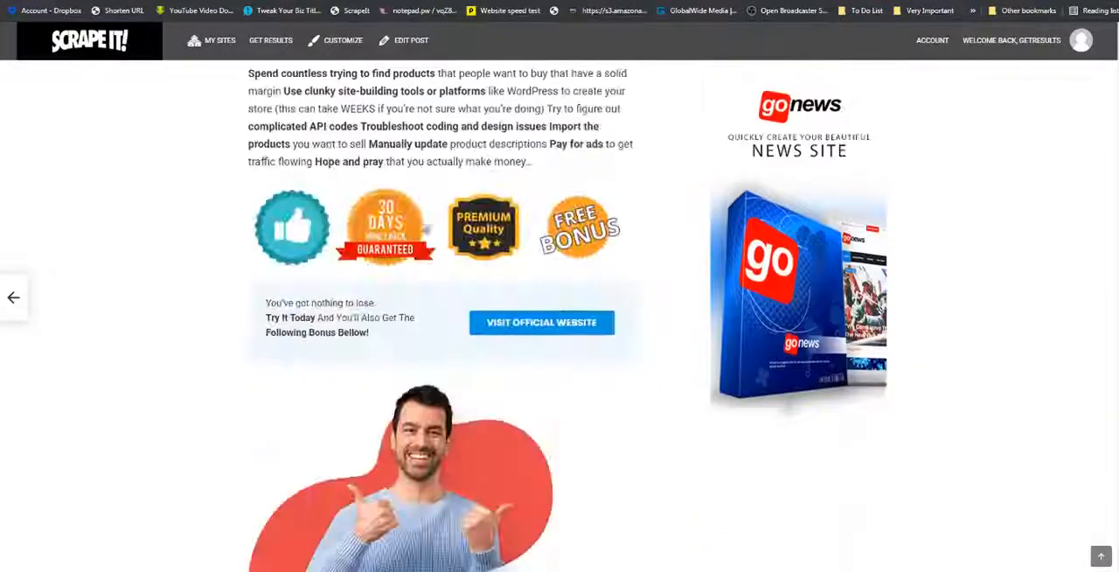
{"action": "scroll", "coordinate": [495, 245], "scroll_direction": "down", "scroll_amount": 8}
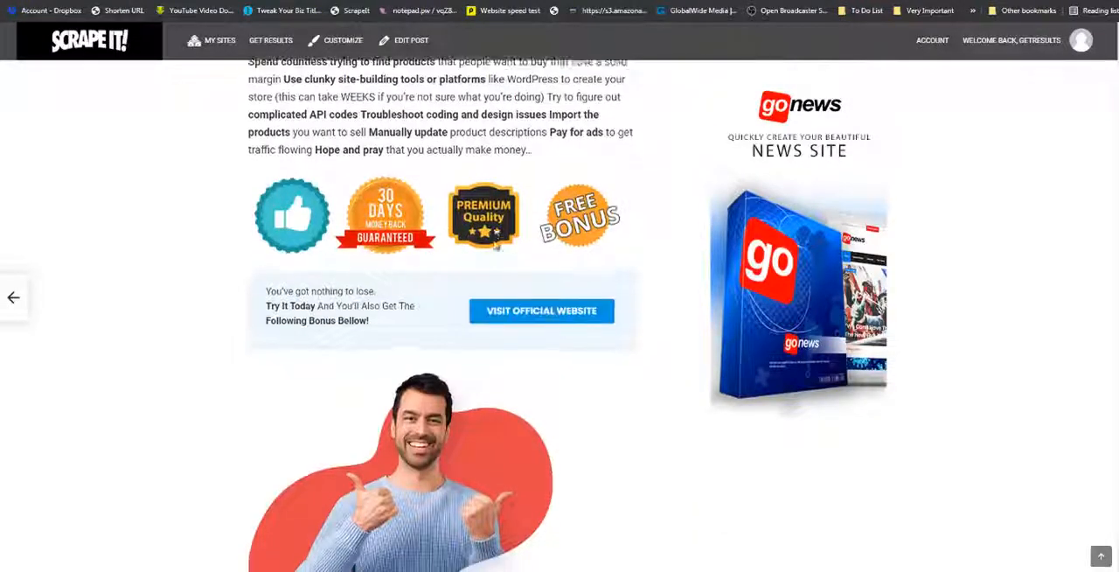
{"action": "scroll", "coordinate": [495, 245], "scroll_direction": "down", "scroll_amount": 10}
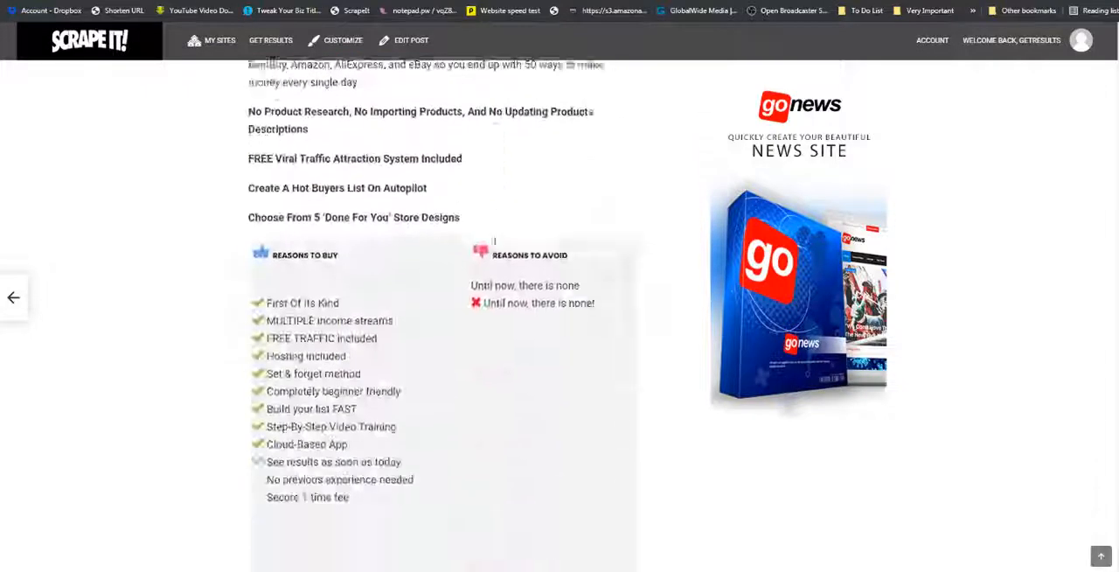
{"action": "scroll", "coordinate": [495, 246], "scroll_direction": "up", "scroll_amount": 1}
{"action": "scroll", "coordinate": [495, 245], "scroll_direction": "up", "scroll_amount": 1}
{"action": "scroll", "coordinate": [495, 245], "scroll_direction": "down", "scroll_amount": 5}
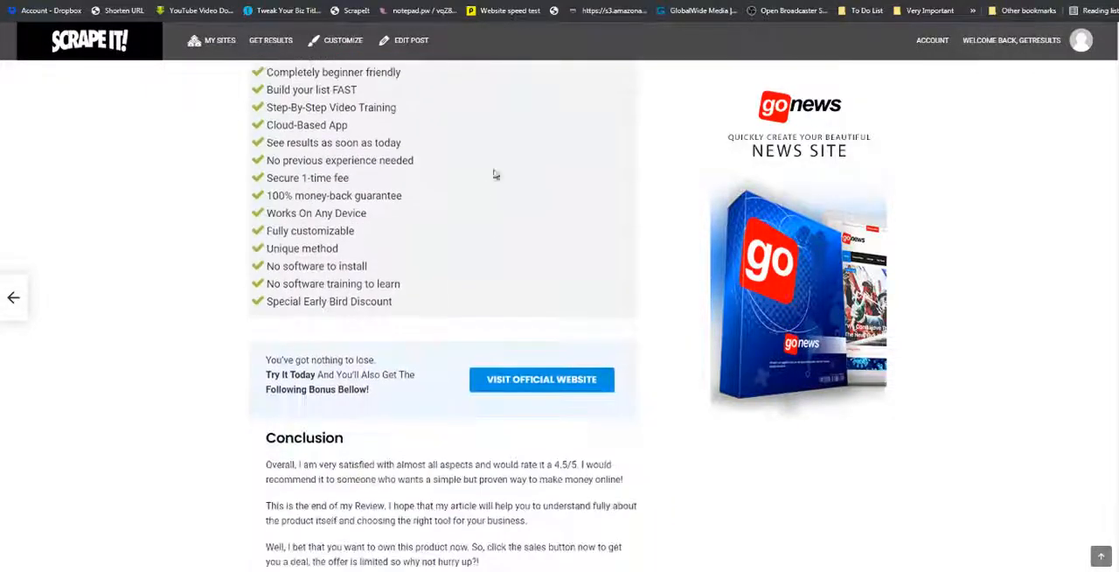
{"action": "scroll", "coordinate": [490, 208], "scroll_direction": "down", "scroll_amount": 4}
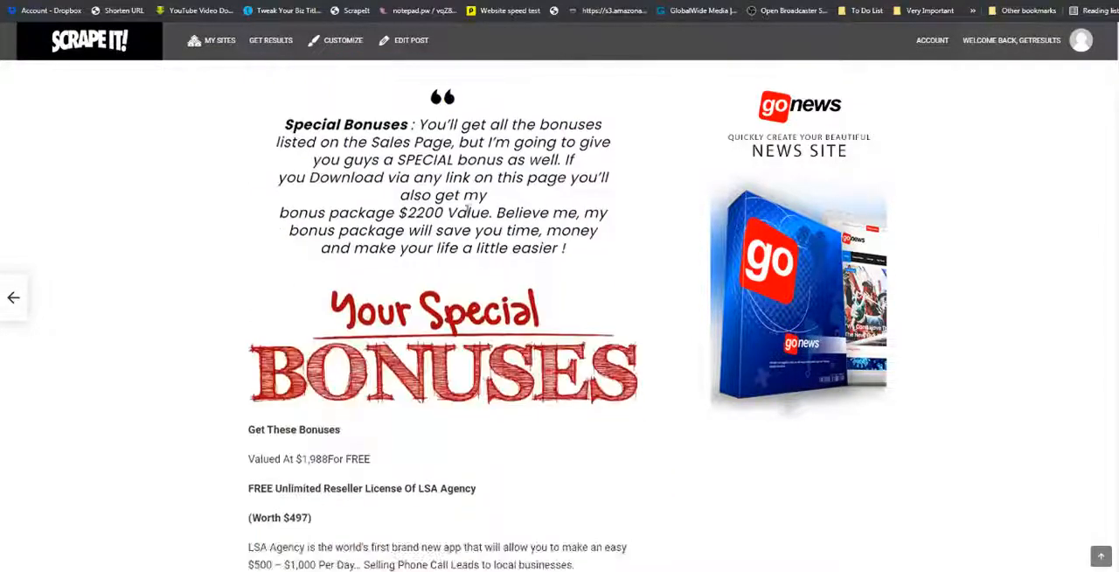
{"action": "scroll", "coordinate": [495, 302], "scroll_direction": "down", "scroll_amount": 3}
{"action": "scroll", "coordinate": [495, 301], "scroll_direction": "down", "scroll_amount": 9}
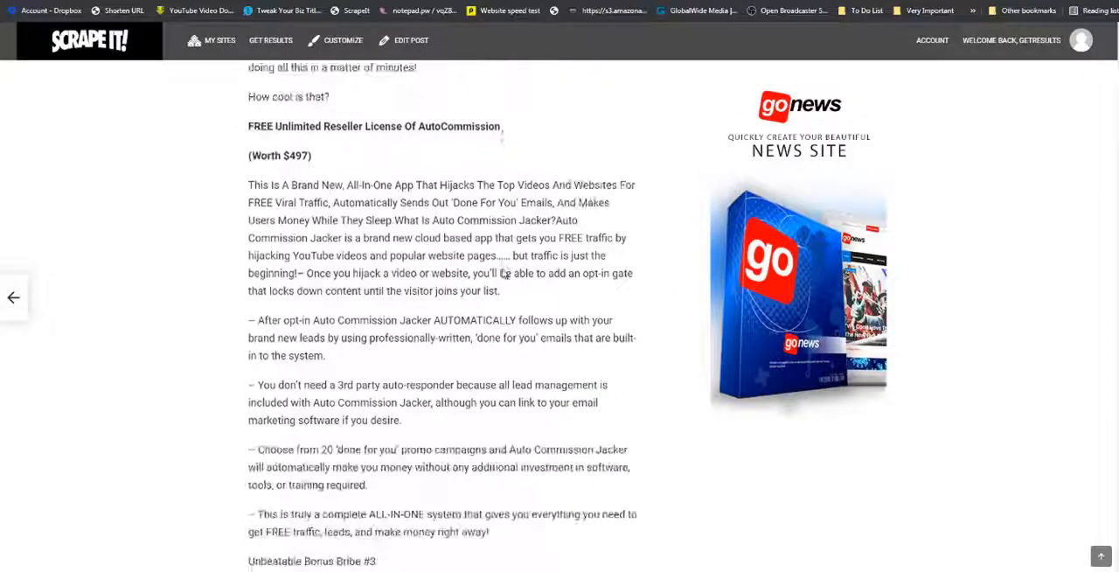
{"action": "scroll", "coordinate": [582, 270], "scroll_direction": "down", "scroll_amount": 5}
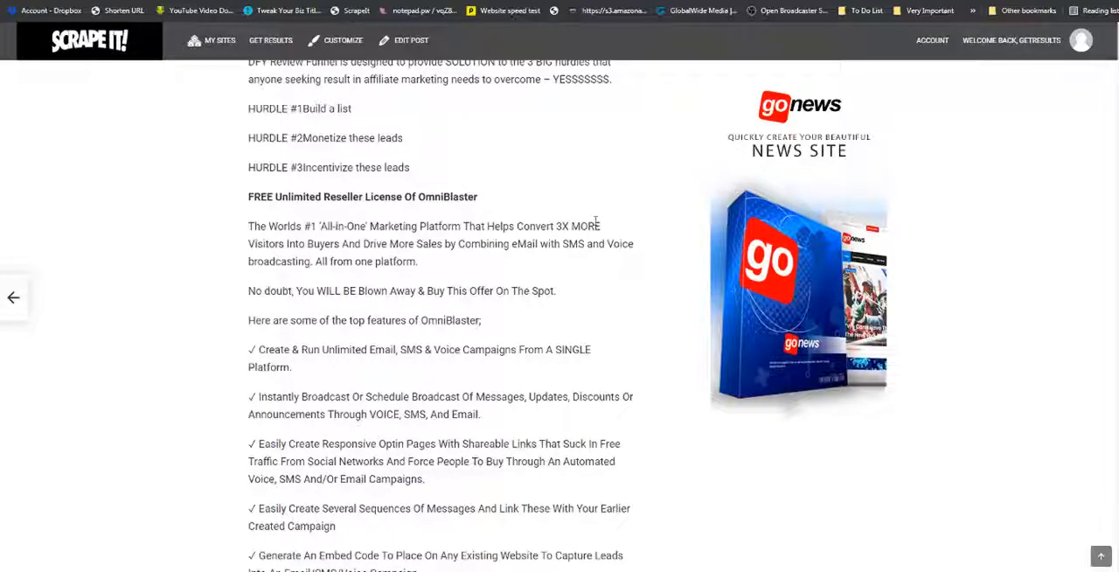
{"action": "scroll", "coordinate": [596, 221], "scroll_direction": "down", "scroll_amount": 2}
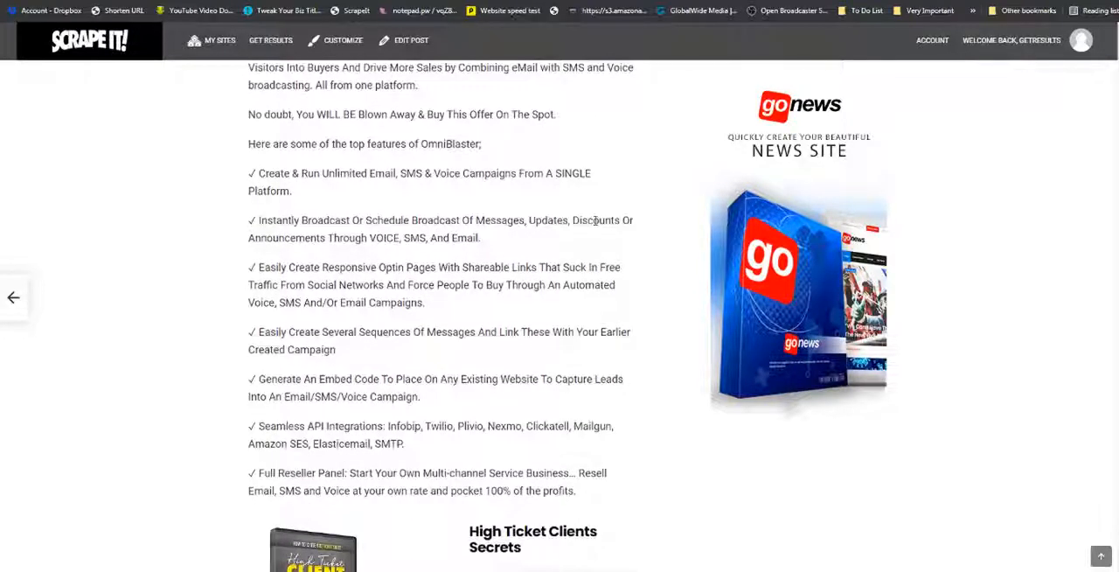
{"action": "scroll", "coordinate": [595, 221], "scroll_direction": "down", "scroll_amount": 3}
{"action": "scroll", "coordinate": [596, 223], "scroll_direction": "down", "scroll_amount": 8}
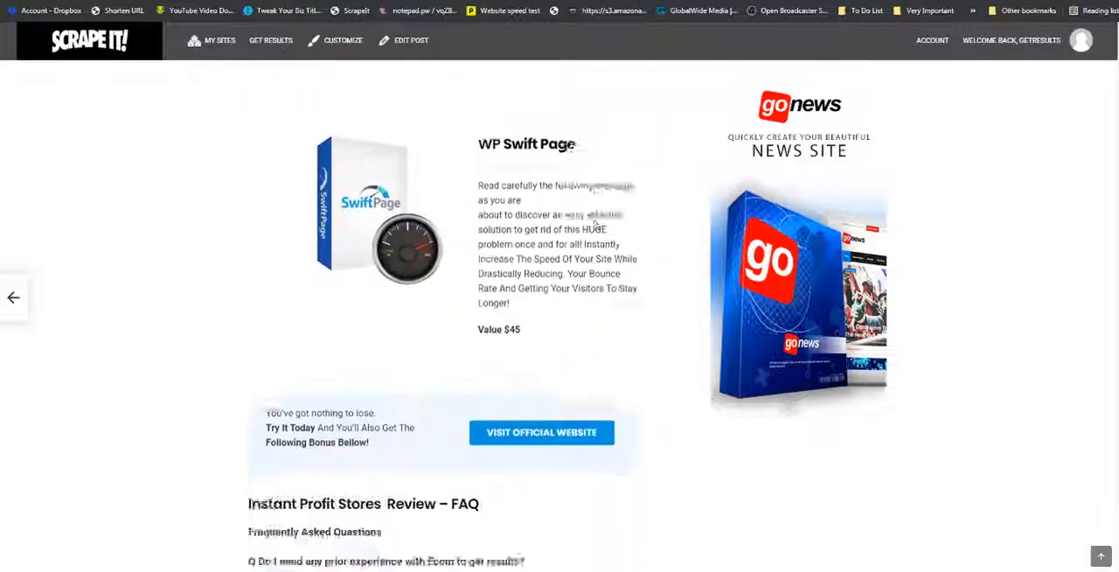